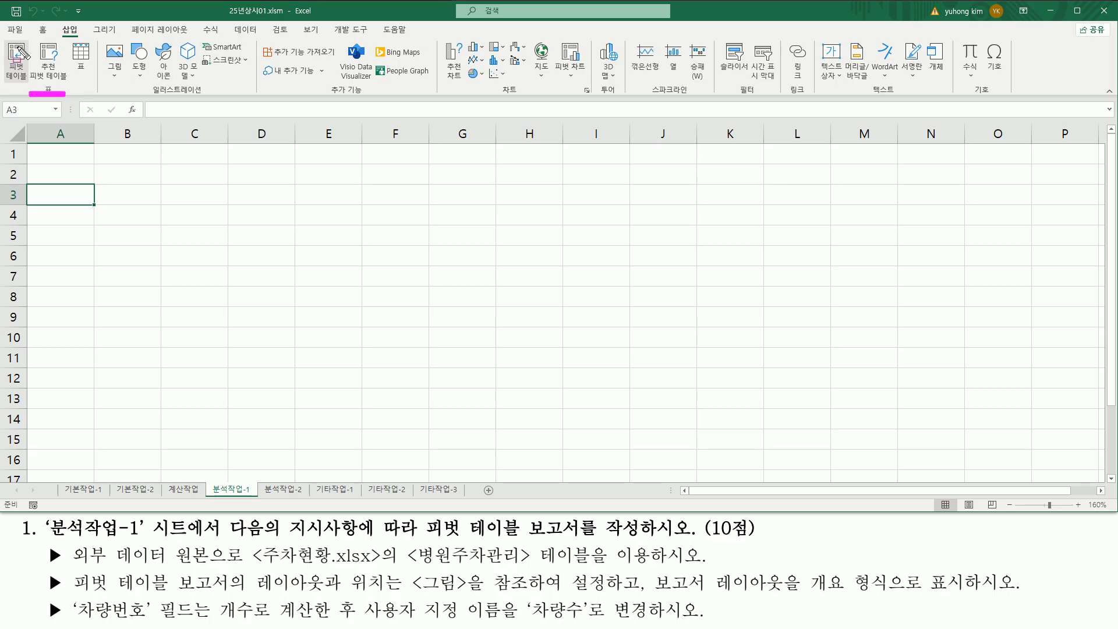
Start a PivotTable at cell A3 of the 분석작업-1 sheet and set it to use an external data source.
{"action": "left_click_drag", "start_coordinate": [4, 43], "coordinate": [27, 81]}
{"action": "key", "text": "Escape"}
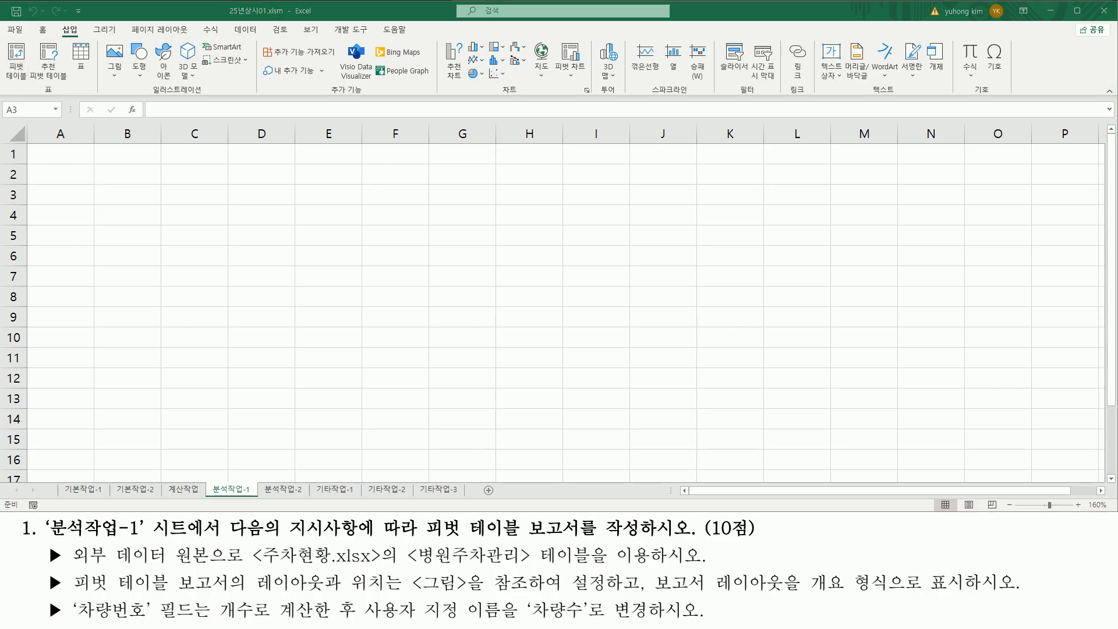
{"action": "left_click", "coordinate": [17, 60]}
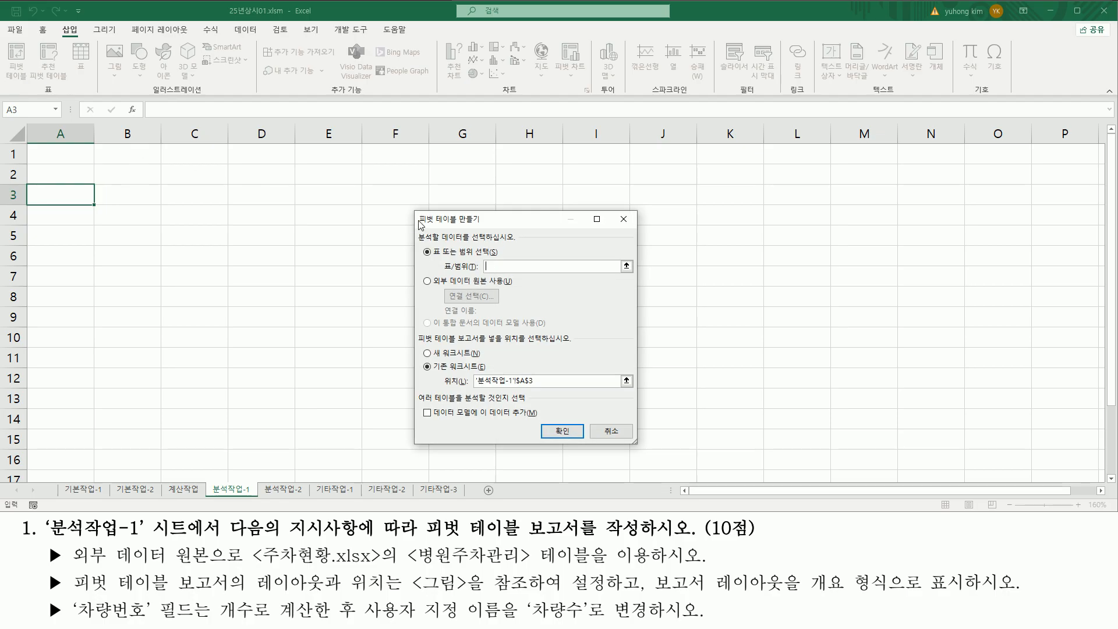
{"action": "mouse_move", "coordinate": [414, 211]}
{"action": "left_mouse_down"}
{"action": "mouse_move", "coordinate": [507, 246]}
{"action": "mouse_move", "coordinate": [621, 255]}
{"action": "mouse_move", "coordinate": [636, 462]}
{"action": "left_mouse_up"}
{"action": "key", "text": "Escape"}
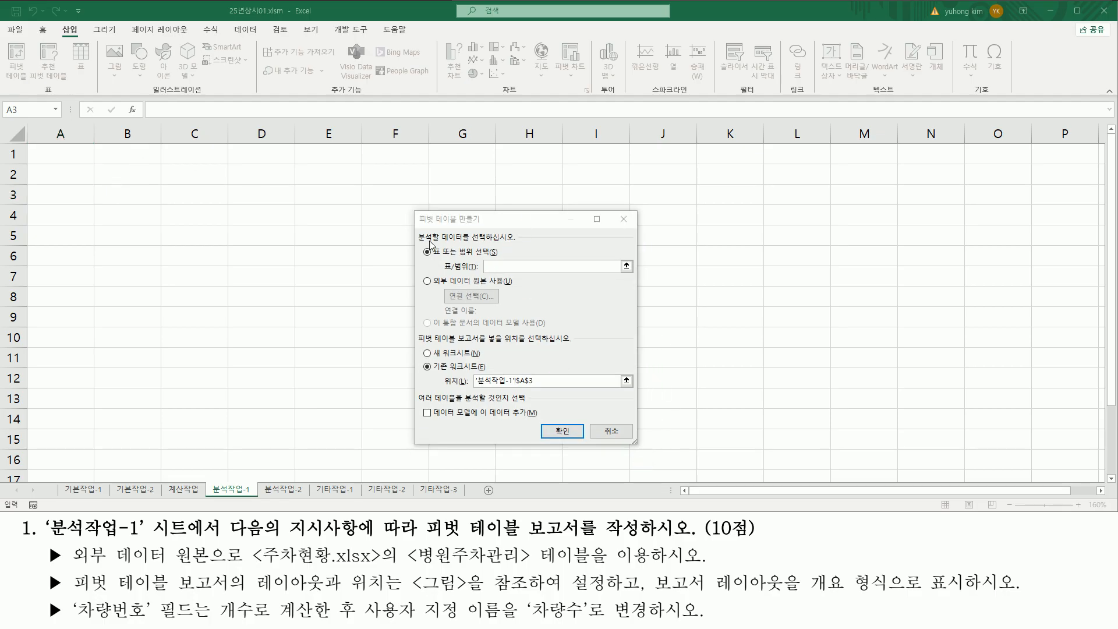
{"action": "left_click_drag", "start_coordinate": [416, 243], "coordinate": [518, 243]}
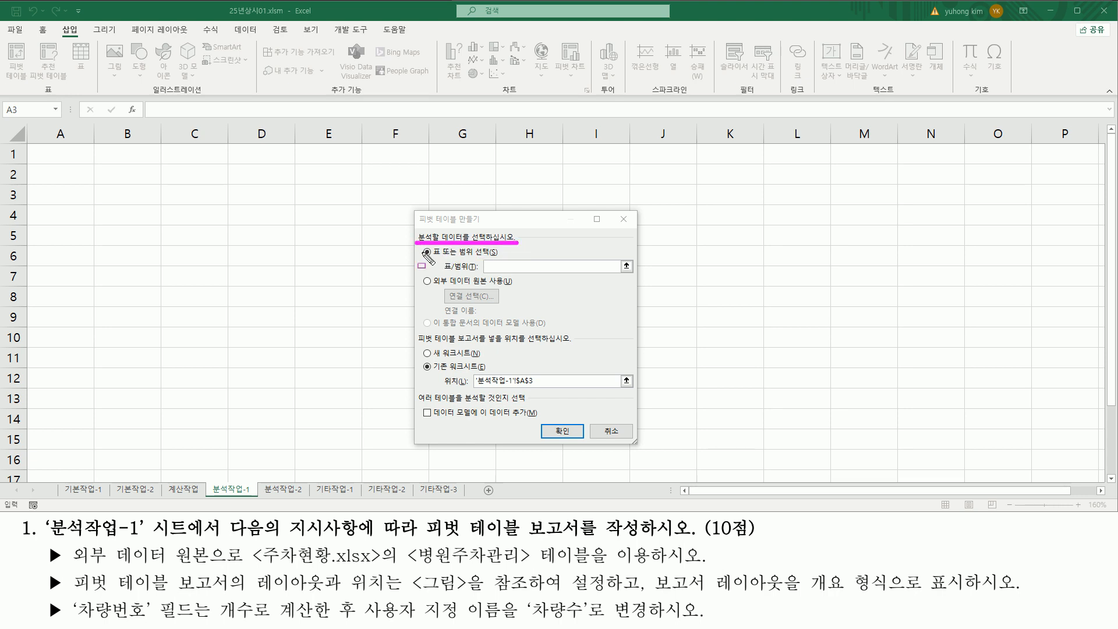
{"action": "left_click_drag", "start_coordinate": [420, 247], "coordinate": [582, 330]}
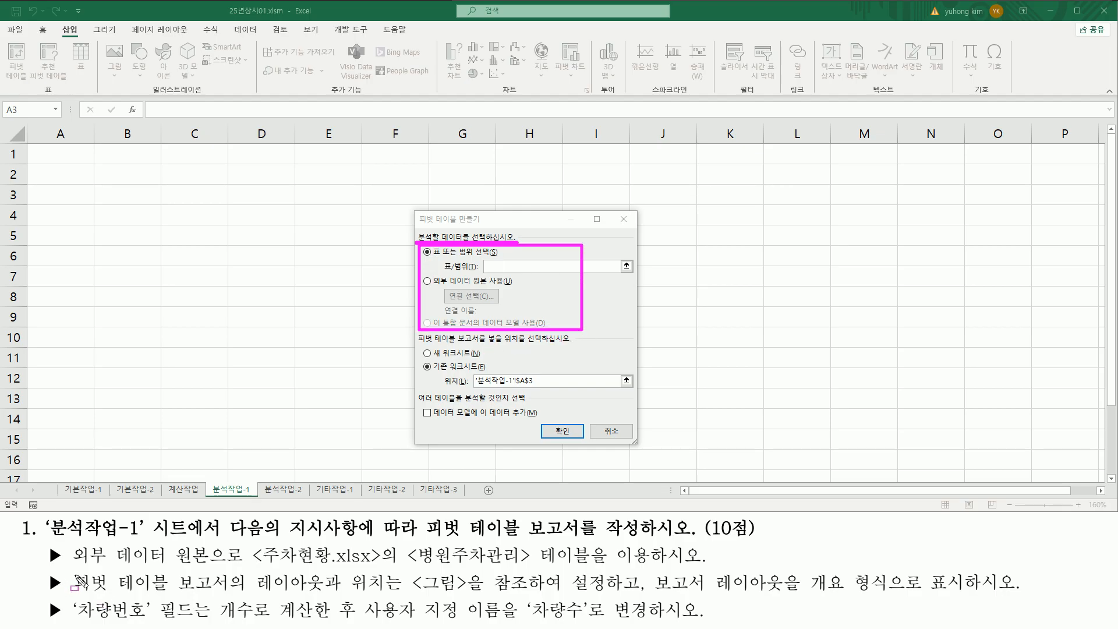
{"action": "left_click_drag", "start_coordinate": [69, 564], "coordinate": [204, 564]}
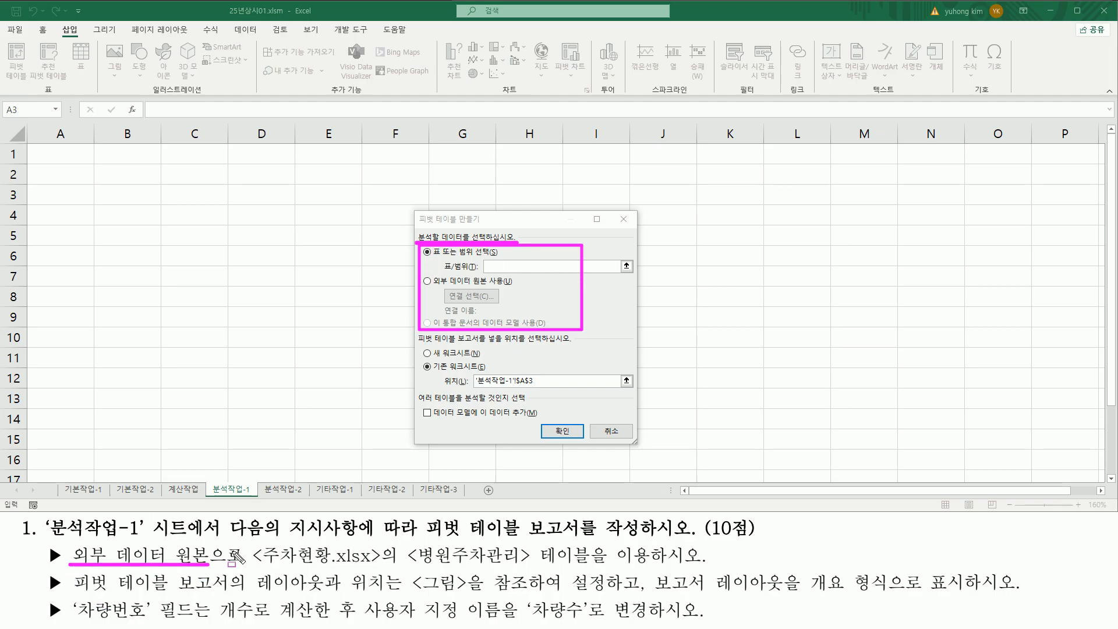
{"action": "left_click_drag", "start_coordinate": [425, 282], "coordinate": [521, 282]}
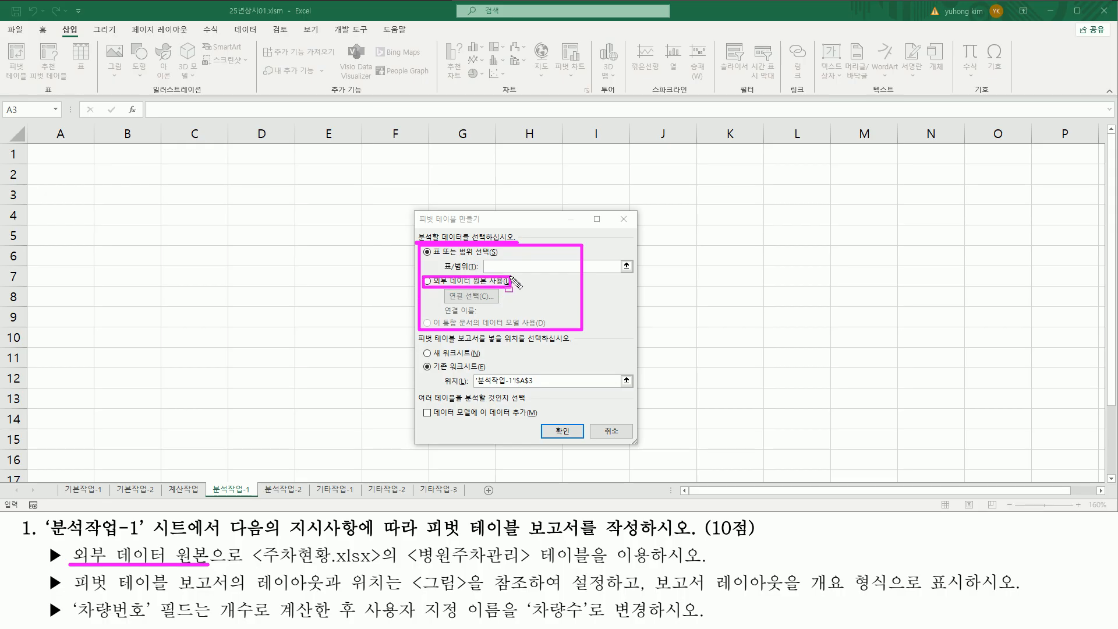
{"action": "key", "text": "Escape"}
{"action": "left_click", "coordinate": [483, 283]}
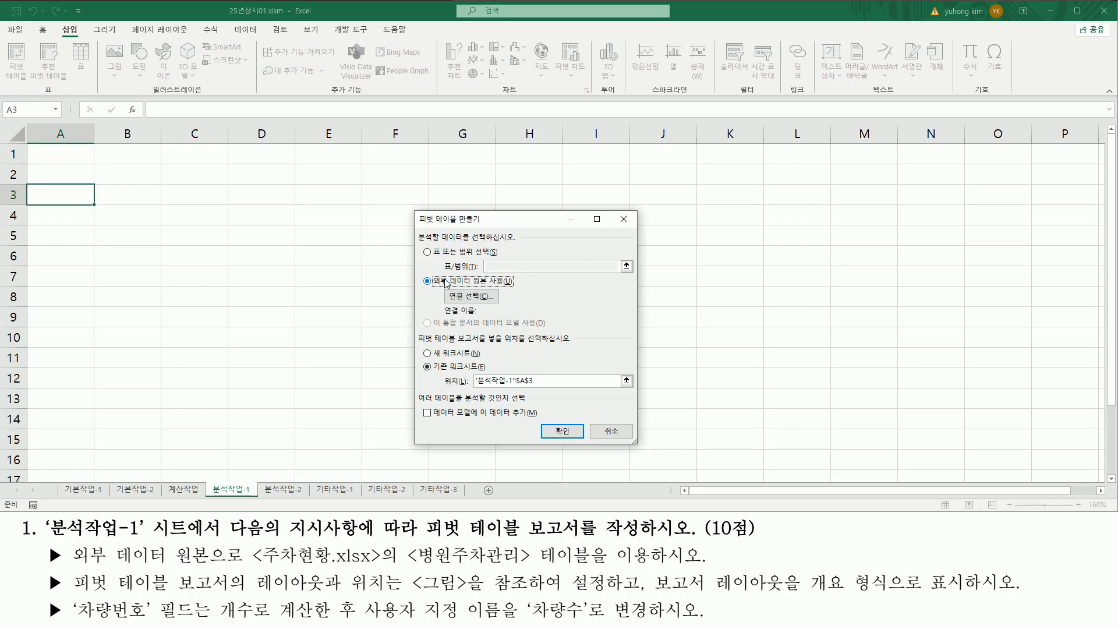
Choose a connection for the PivotTable by browsing for a data source file beyond the existing connections.
{"action": "left_click_drag", "start_coordinate": [443, 286], "coordinate": [499, 308]}
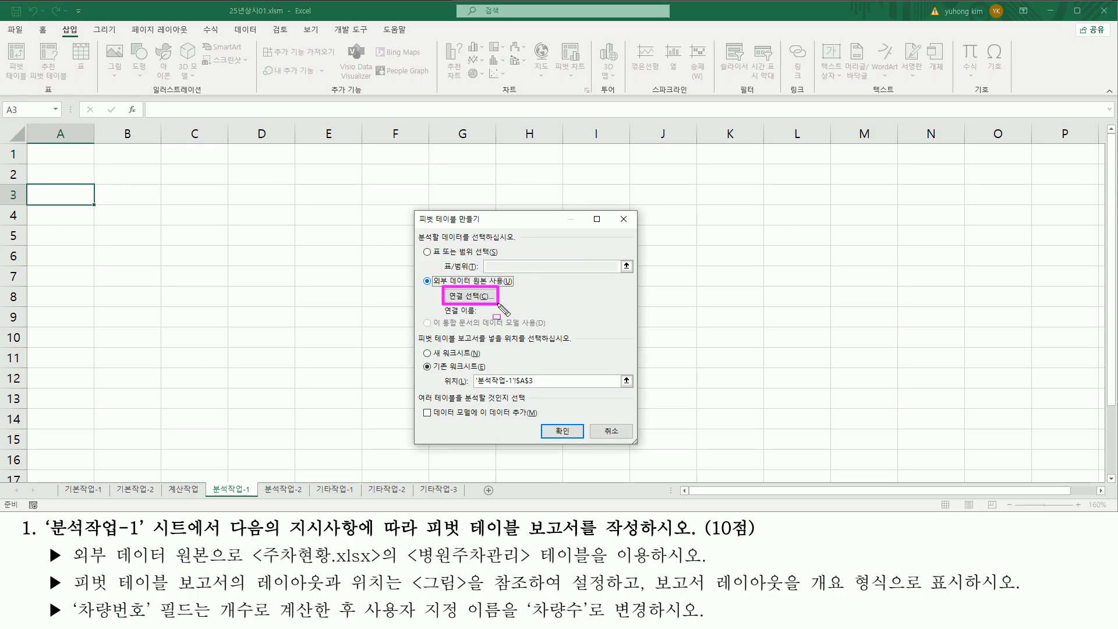
{"action": "left_click", "coordinate": [472, 297]}
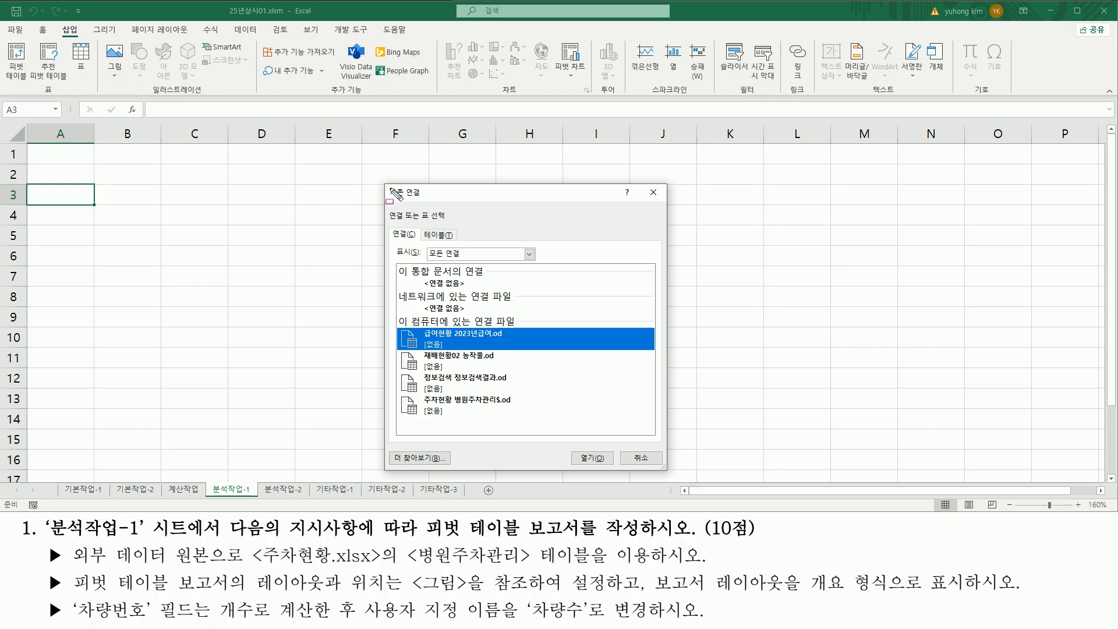
{"action": "mouse_move", "coordinate": [385, 186]}
{"action": "left_mouse_down"}
{"action": "mouse_move", "coordinate": [488, 217]}
{"action": "mouse_move", "coordinate": [613, 407]}
{"action": "mouse_move", "coordinate": [677, 470]}
{"action": "mouse_move", "coordinate": [667, 471]}
{"action": "left_mouse_up"}
{"action": "mouse_move", "coordinate": [252, 567]}
{"action": "left_mouse_down"}
{"action": "mouse_move", "coordinate": [373, 569]}
{"action": "mouse_move", "coordinate": [379, 546]}
{"action": "left_mouse_up"}
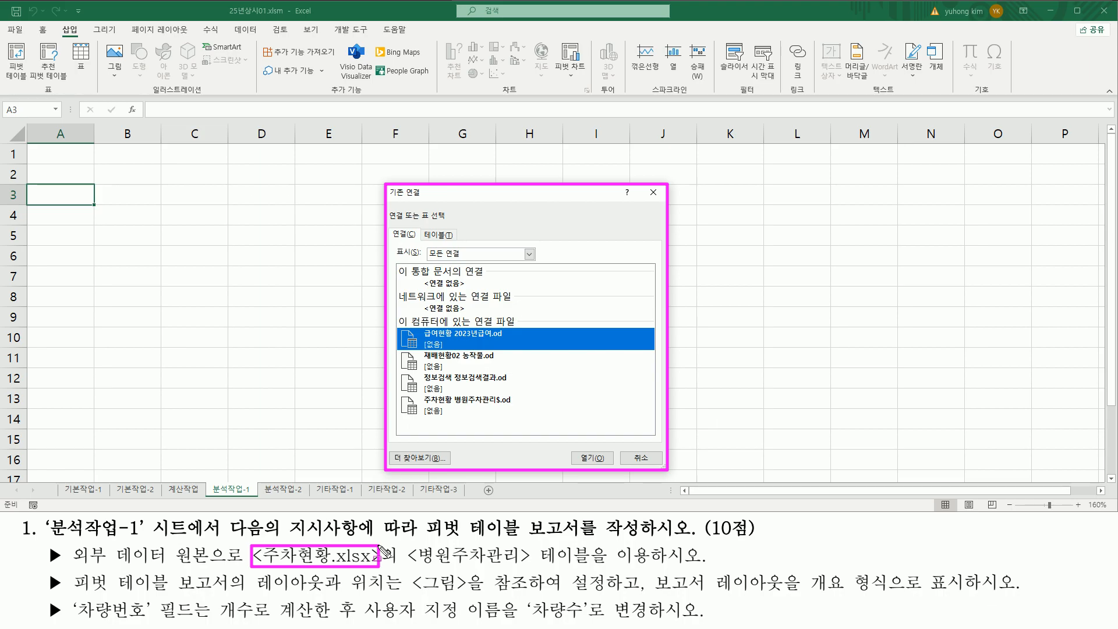
{"action": "mouse_move", "coordinate": [388, 448]}
{"action": "left_mouse_down"}
{"action": "mouse_move", "coordinate": [458, 475]}
{"action": "mouse_move", "coordinate": [448, 467]}
{"action": "left_mouse_up"}
{"action": "left_click", "coordinate": [429, 459]}
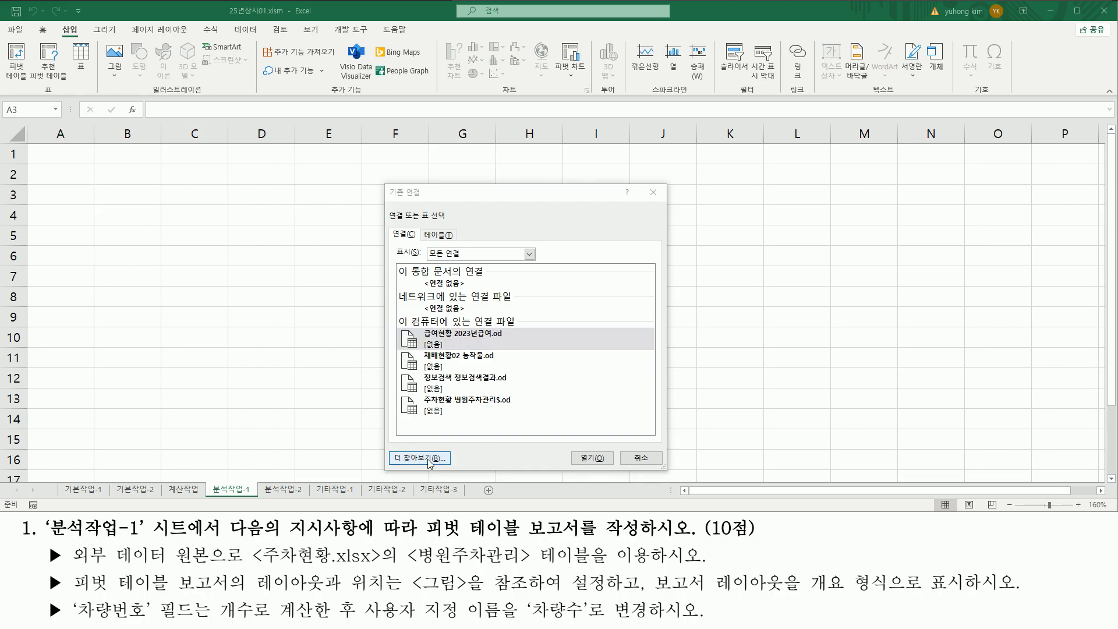
{"action": "left_click", "coordinate": [425, 459]}
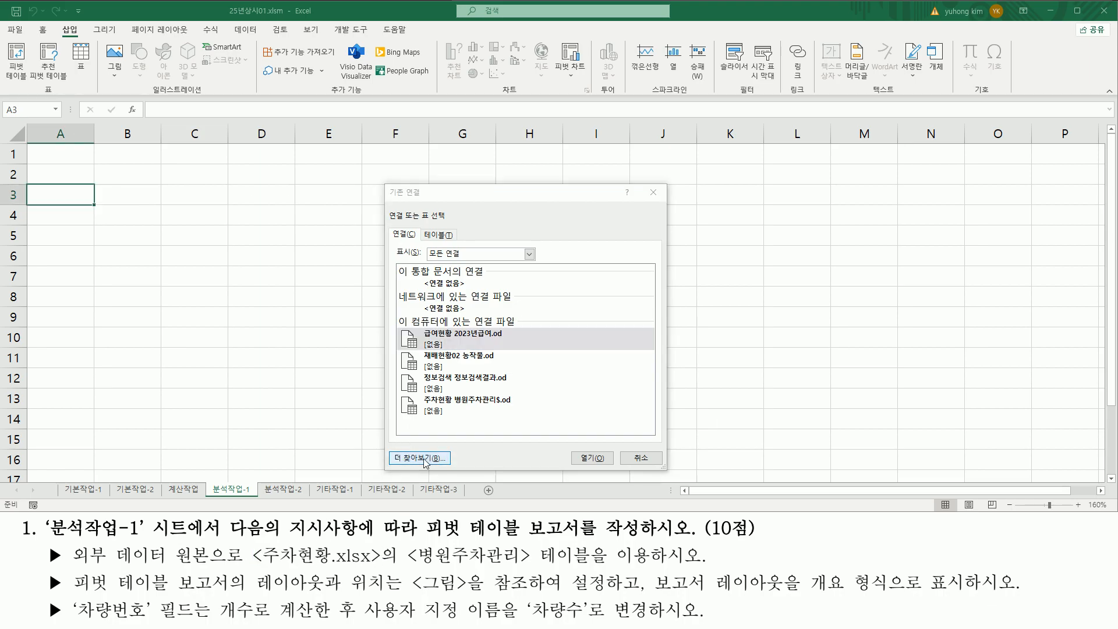
{"action": "mouse_move", "coordinate": [392, 203]}
{"action": "left_mouse_down"}
{"action": "mouse_move", "coordinate": [477, 219]}
{"action": "mouse_move", "coordinate": [790, 492]}
{"action": "mouse_move", "coordinate": [953, 546]}
{"action": "mouse_move", "coordinate": [942, 531]}
{"action": "left_mouse_up"}
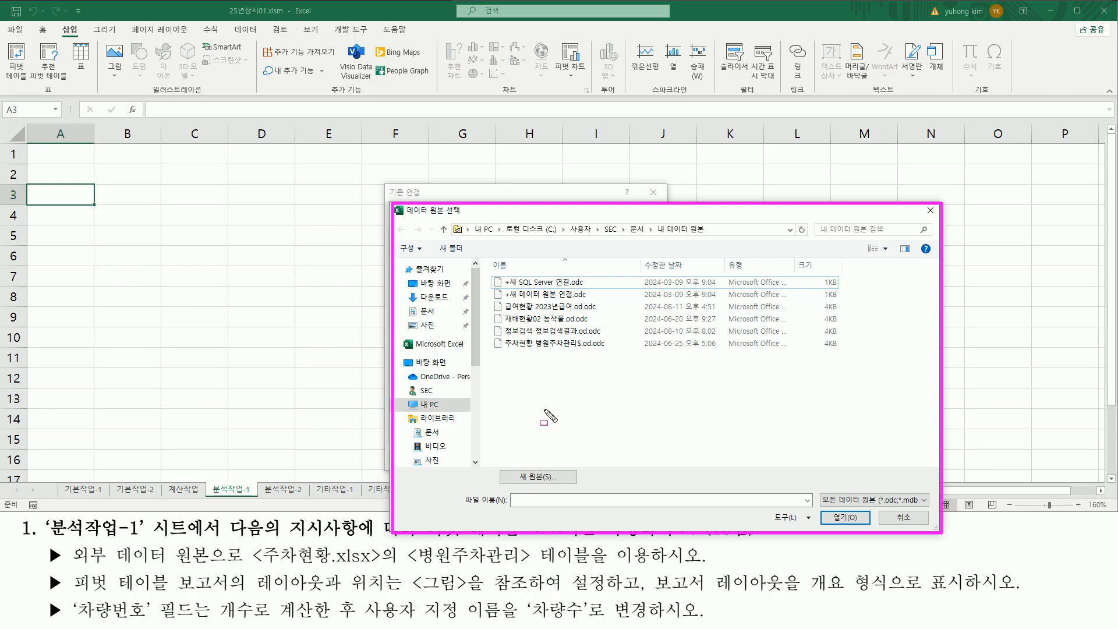
{"action": "key", "text": "Escape"}
Select 주차현황.xlsx from the OA folder on drive C: as the data source and open it.
{"action": "left_click", "coordinate": [435, 406]}
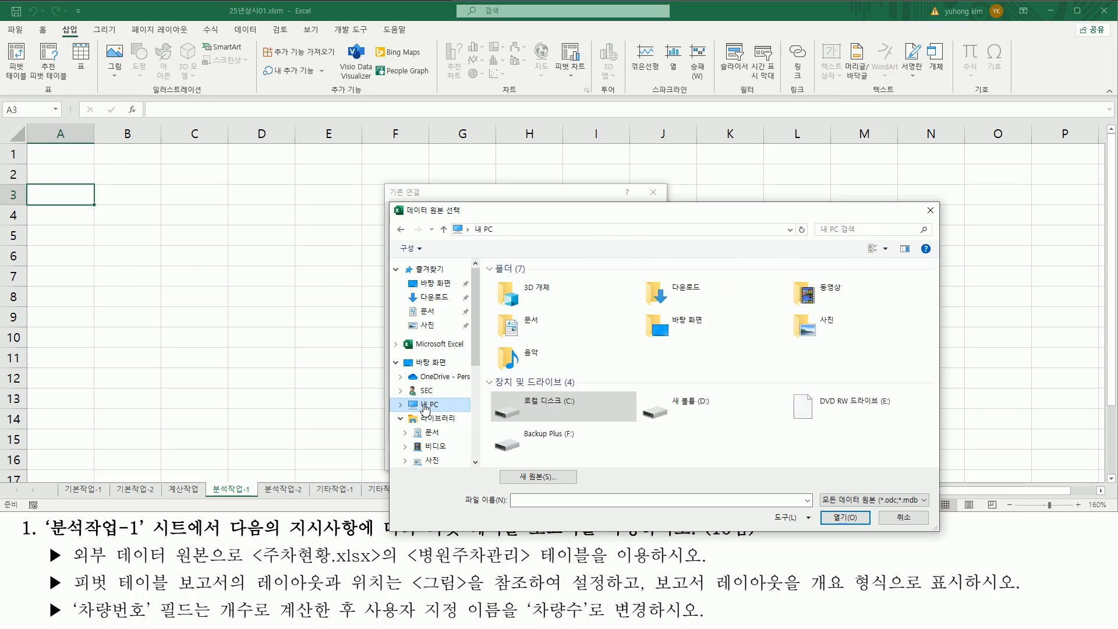
{"action": "double_click", "coordinate": [563, 410]}
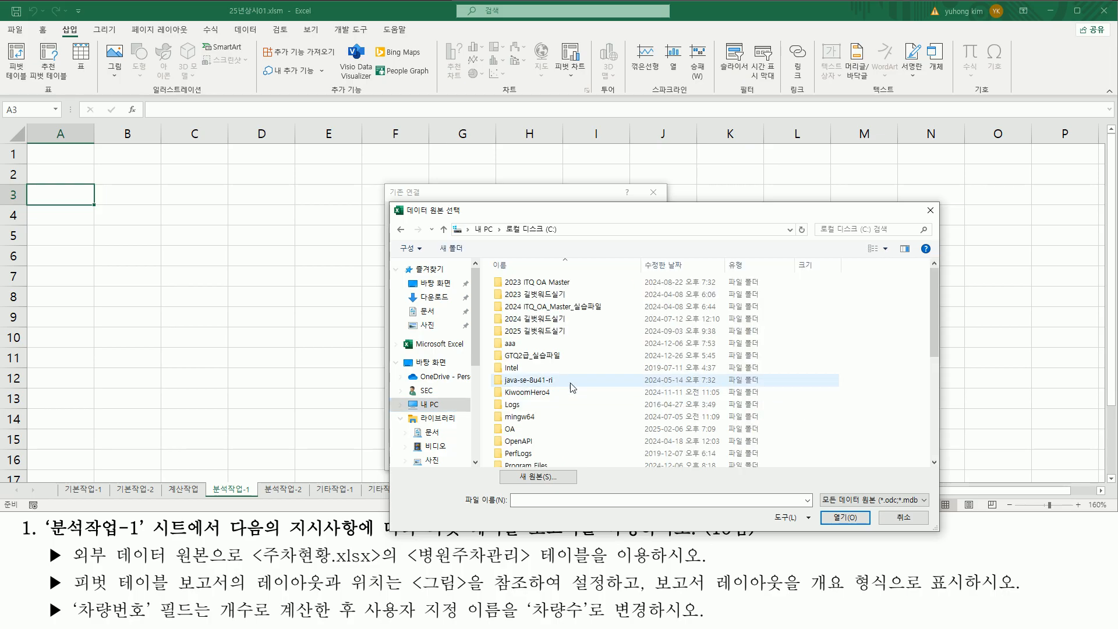
{"action": "left_click", "coordinate": [512, 431]}
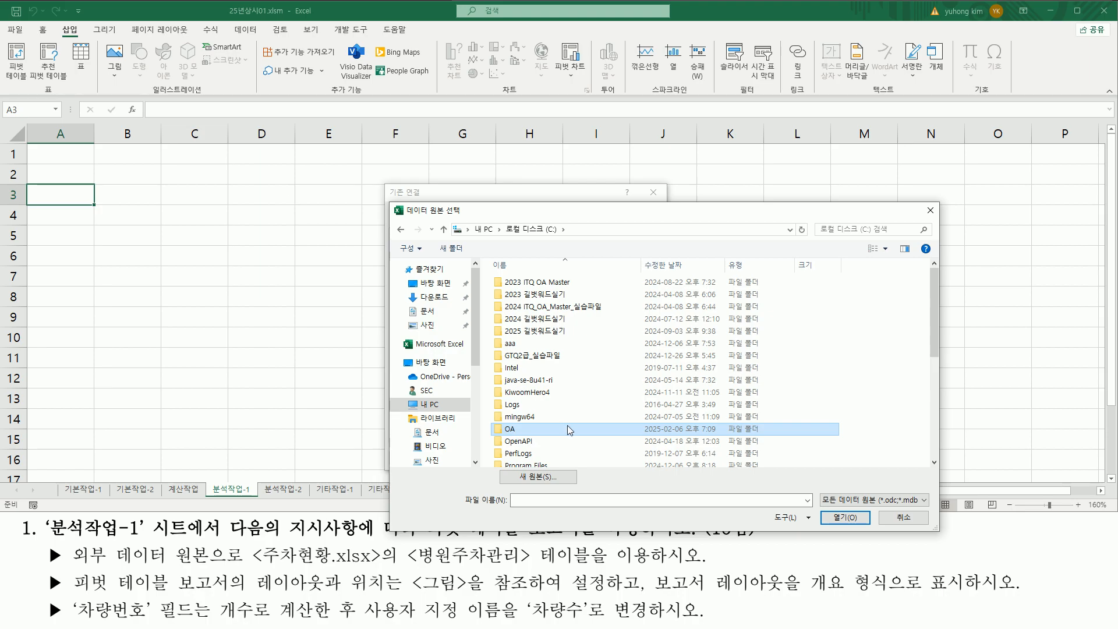
{"action": "double_click", "coordinate": [521, 432]}
{"action": "key", "text": "ctrl+2"}
{"action": "left_click_drag", "start_coordinate": [494, 298], "coordinate": [557, 320]}
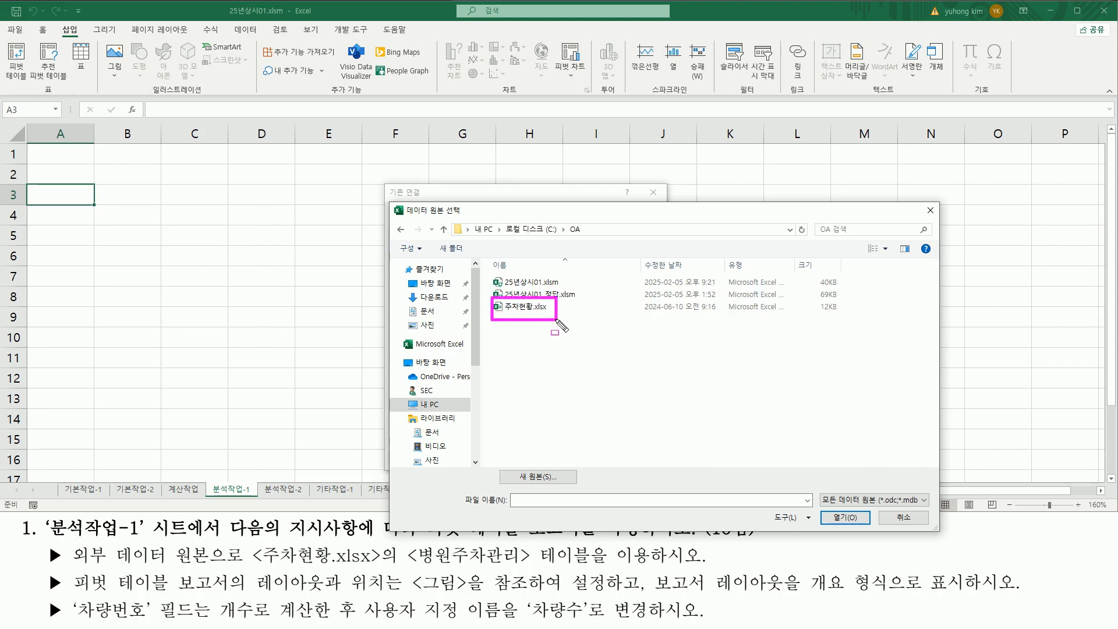
{"action": "key", "text": "Escape"}
{"action": "left_click", "coordinate": [520, 307]}
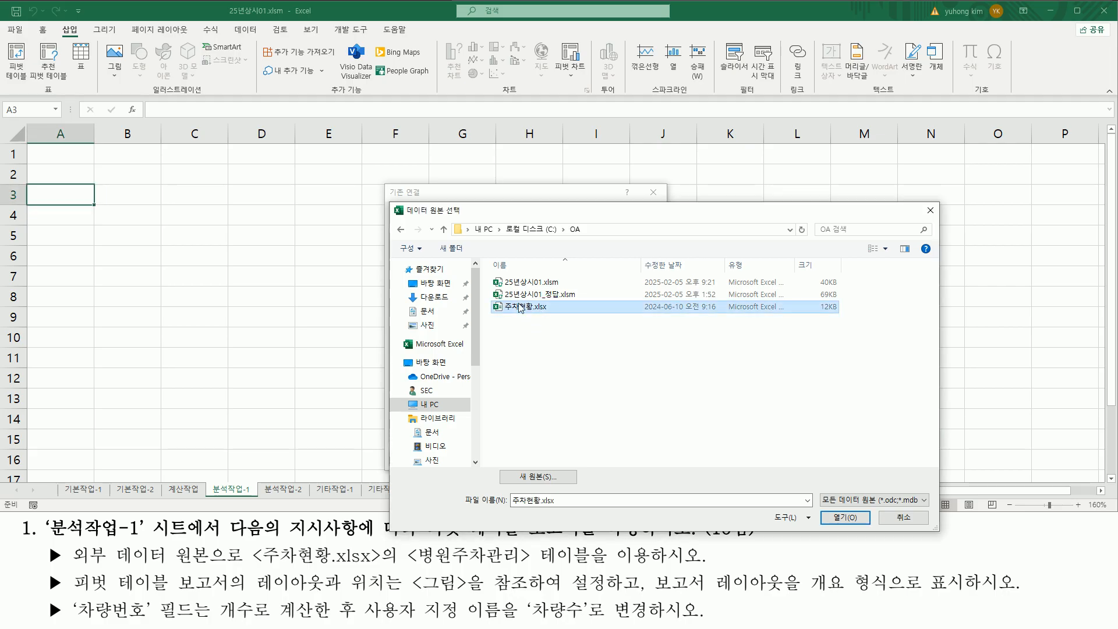
{"action": "left_click_drag", "start_coordinate": [818, 510], "coordinate": [871, 527]}
{"action": "key", "text": "Escape"}
{"action": "left_click", "coordinate": [846, 517]}
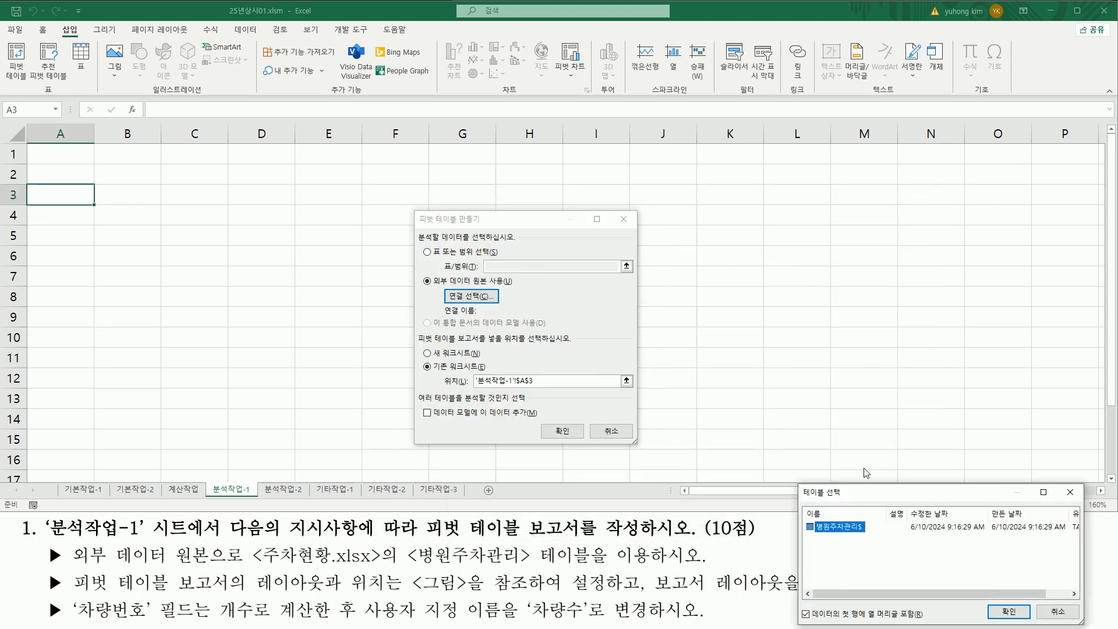
Choose the 병원주차관리$ table as the PivotTable's source, with its first row treated as column headers.
{"action": "left_click_drag", "start_coordinate": [867, 495], "coordinate": [767, 282]}
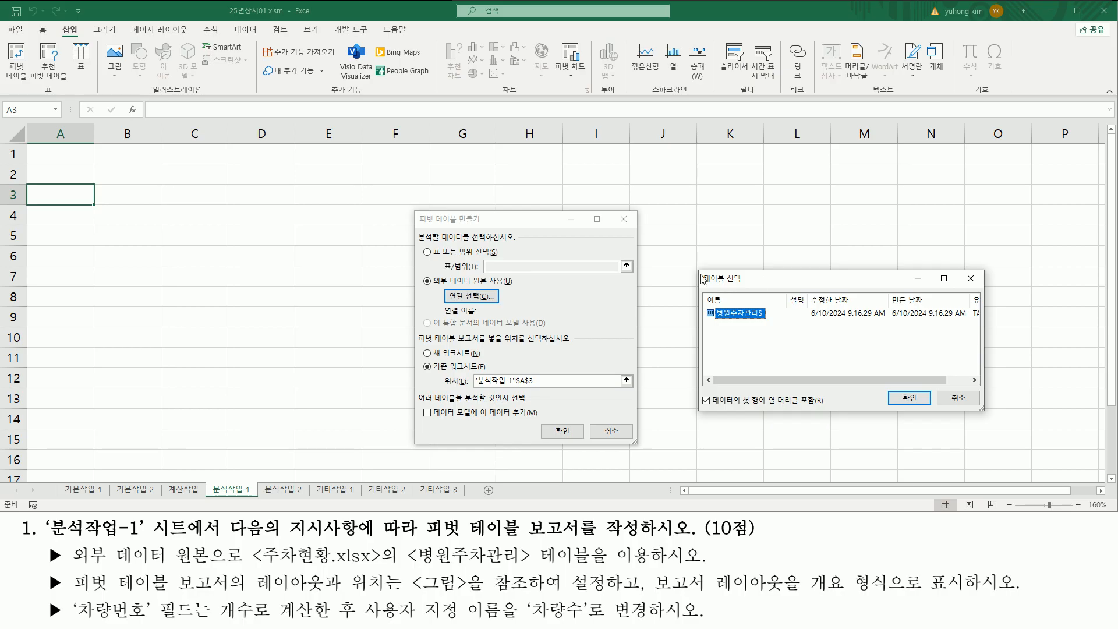
{"action": "mouse_move", "coordinate": [697, 270]}
{"action": "left_mouse_down"}
{"action": "mouse_move", "coordinate": [701, 322]}
{"action": "mouse_move", "coordinate": [984, 415]}
{"action": "left_mouse_up"}
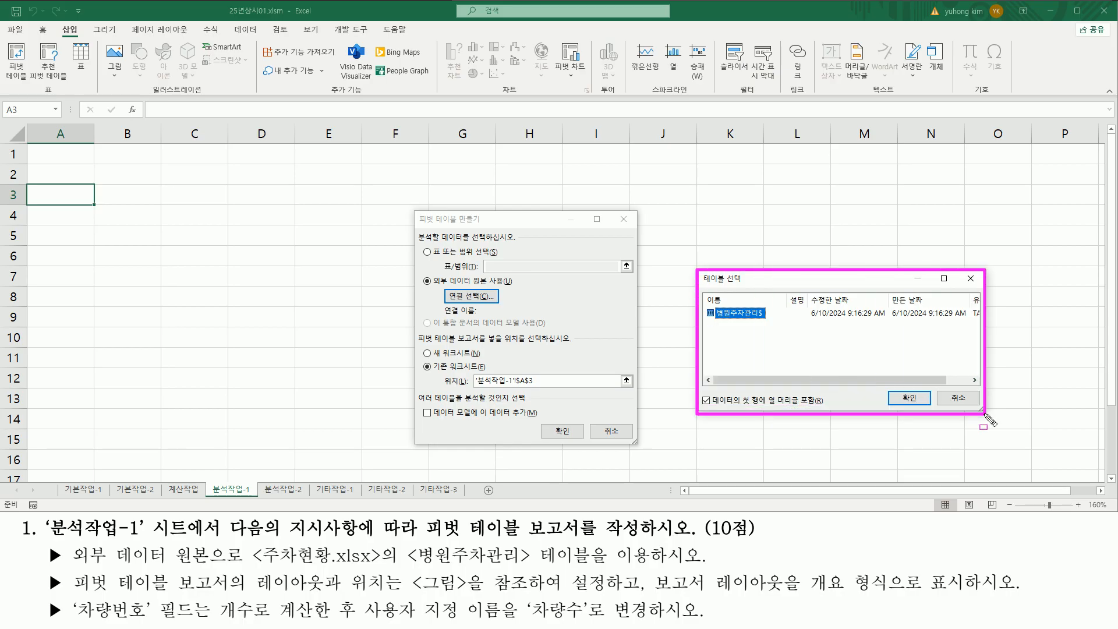
{"action": "left_click_drag", "start_coordinate": [411, 566], "coordinate": [657, 566]}
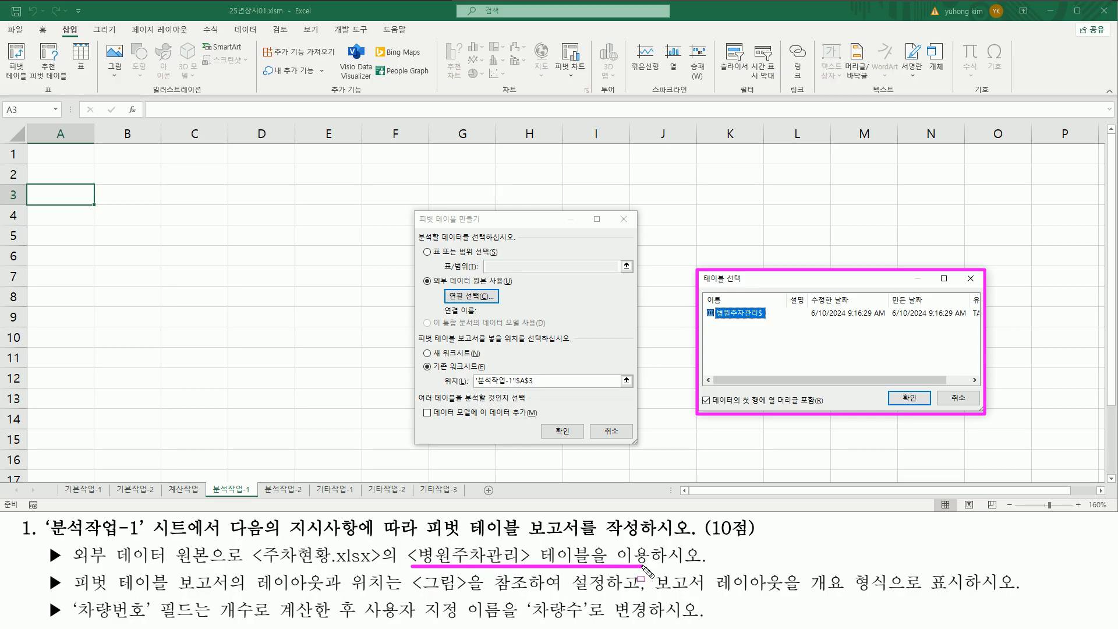
{"action": "mouse_move", "coordinate": [710, 322]}
{"action": "left_mouse_down"}
{"action": "mouse_move", "coordinate": [764, 322]}
{"action": "mouse_move", "coordinate": [764, 305]}
{"action": "left_mouse_up"}
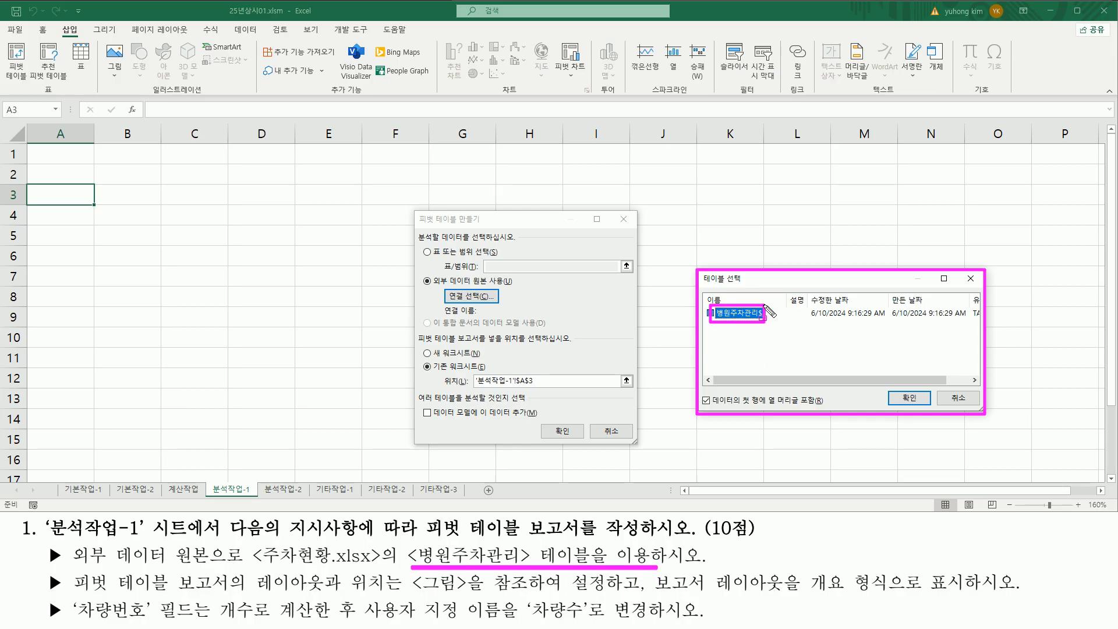
{"action": "left_click_drag", "start_coordinate": [890, 389], "coordinate": [928, 411]}
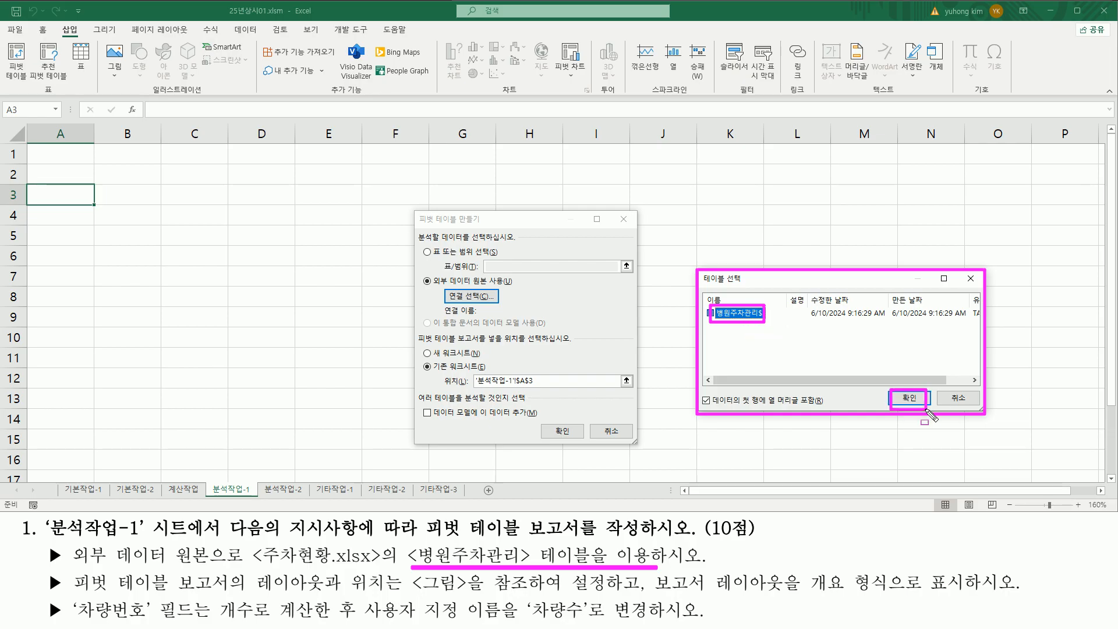
{"action": "left_click", "coordinate": [907, 398]}
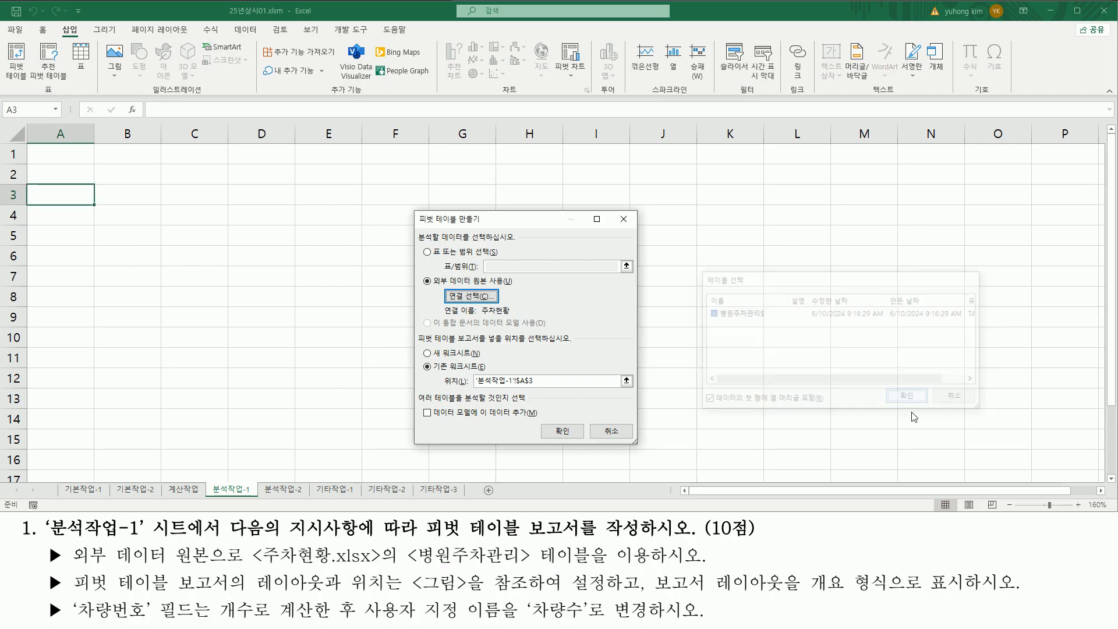
{"action": "left_click_drag", "start_coordinate": [439, 315], "coordinate": [515, 315]}
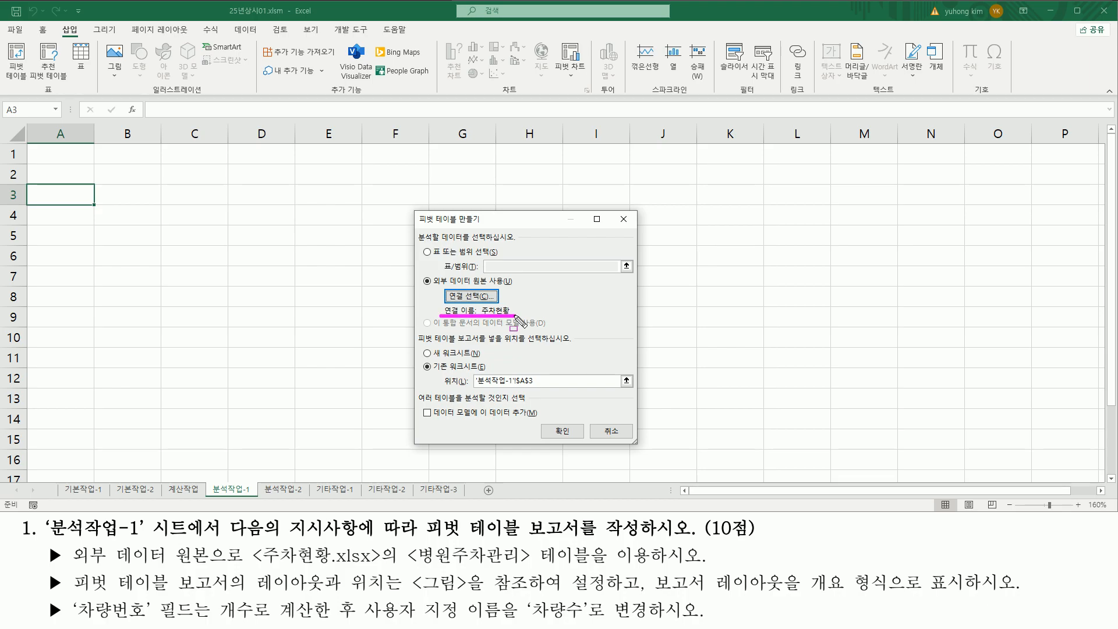
{"action": "mouse_move", "coordinate": [412, 330]}
{"action": "left_mouse_down"}
{"action": "mouse_move", "coordinate": [471, 345]}
{"action": "mouse_move", "coordinate": [581, 345]}
{"action": "left_mouse_up"}
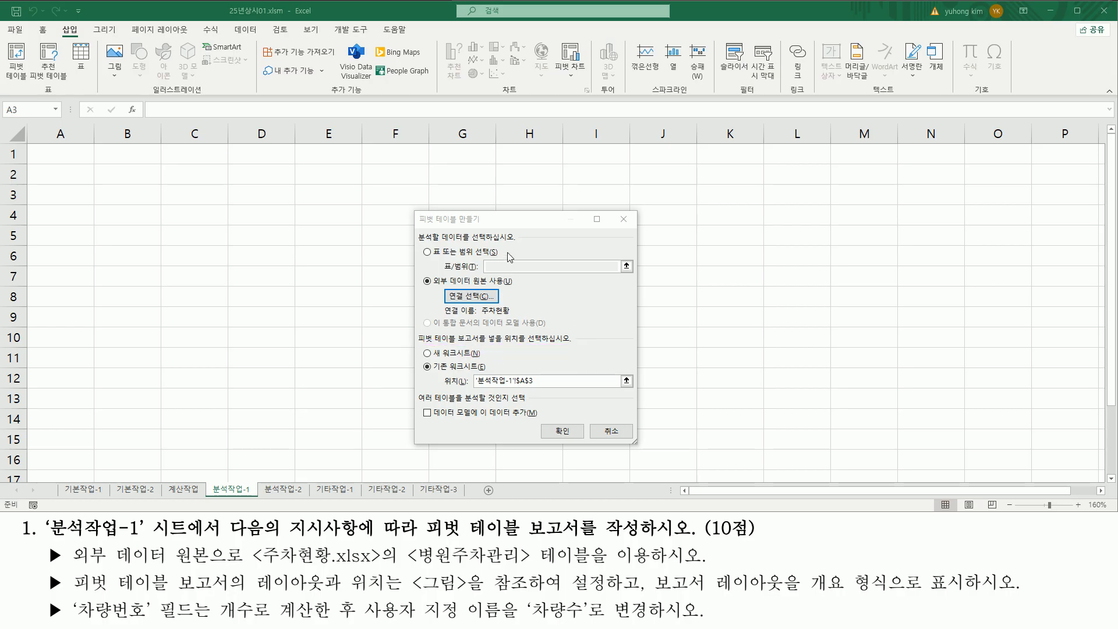
{"action": "key", "text": "Escape"}
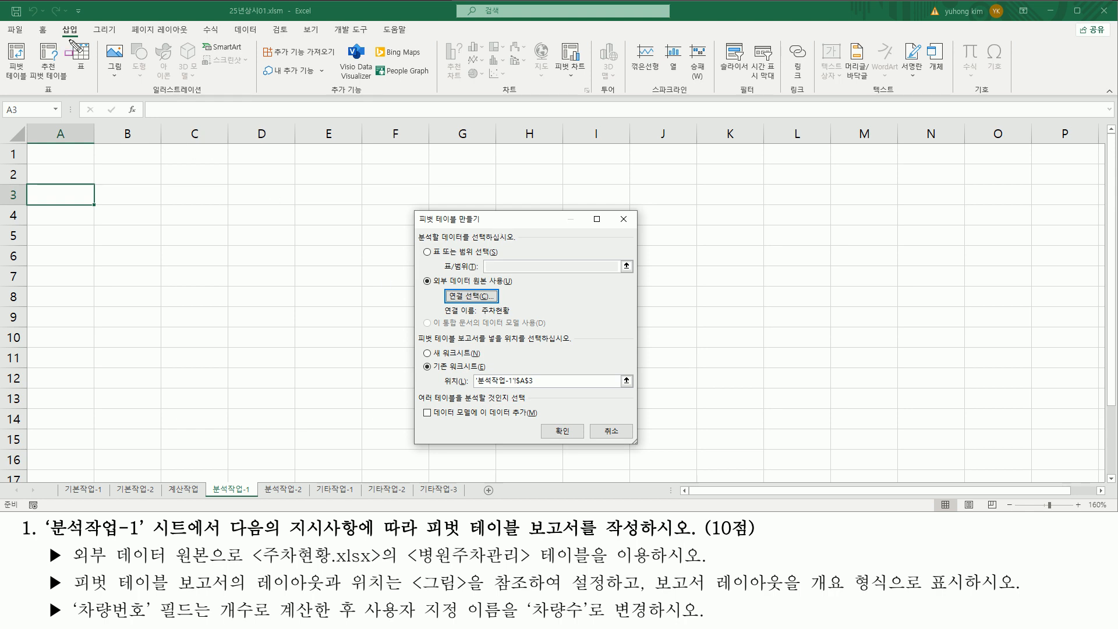
{"action": "left_click_drag", "start_coordinate": [56, 22], "coordinate": [85, 40]}
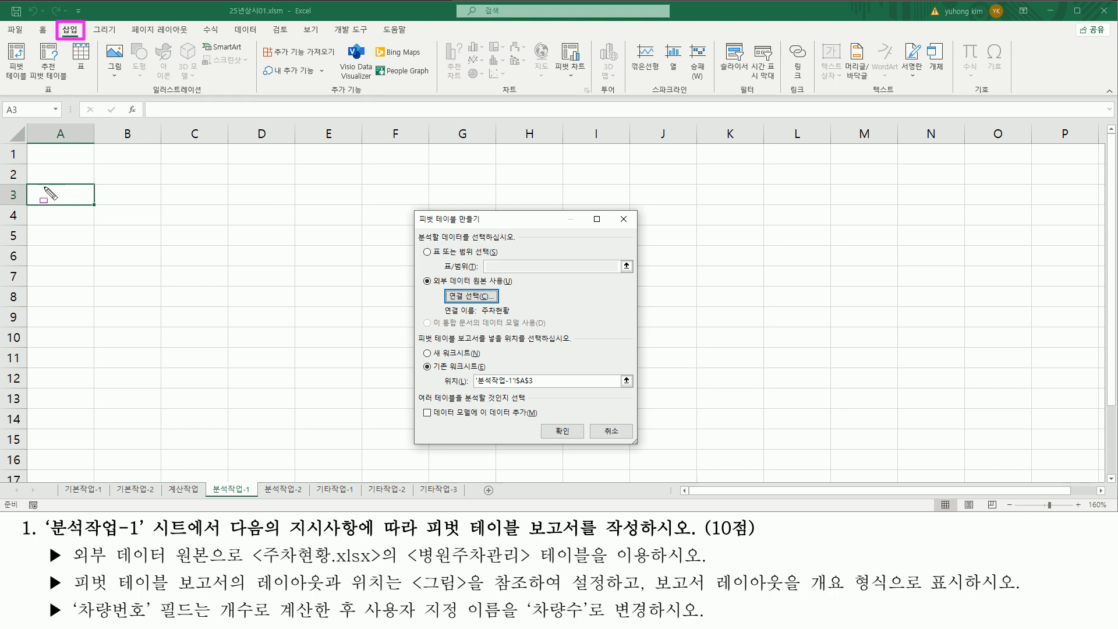
{"action": "left_click_drag", "start_coordinate": [36, 188], "coordinate": [86, 200]}
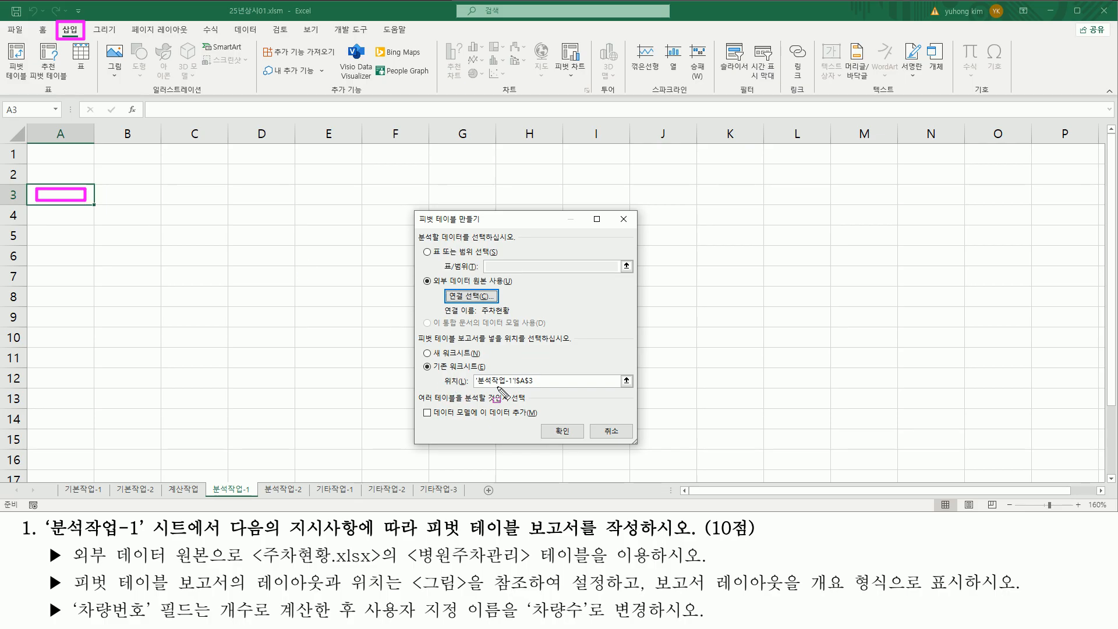
{"action": "left_click_drag", "start_coordinate": [478, 389], "coordinate": [536, 387]}
{"action": "left_click_drag", "start_coordinate": [475, 388], "coordinate": [539, 388]}
{"action": "left_click", "coordinate": [544, 425]}
{"action": "left_click_drag", "start_coordinate": [551, 429], "coordinate": [580, 441]}
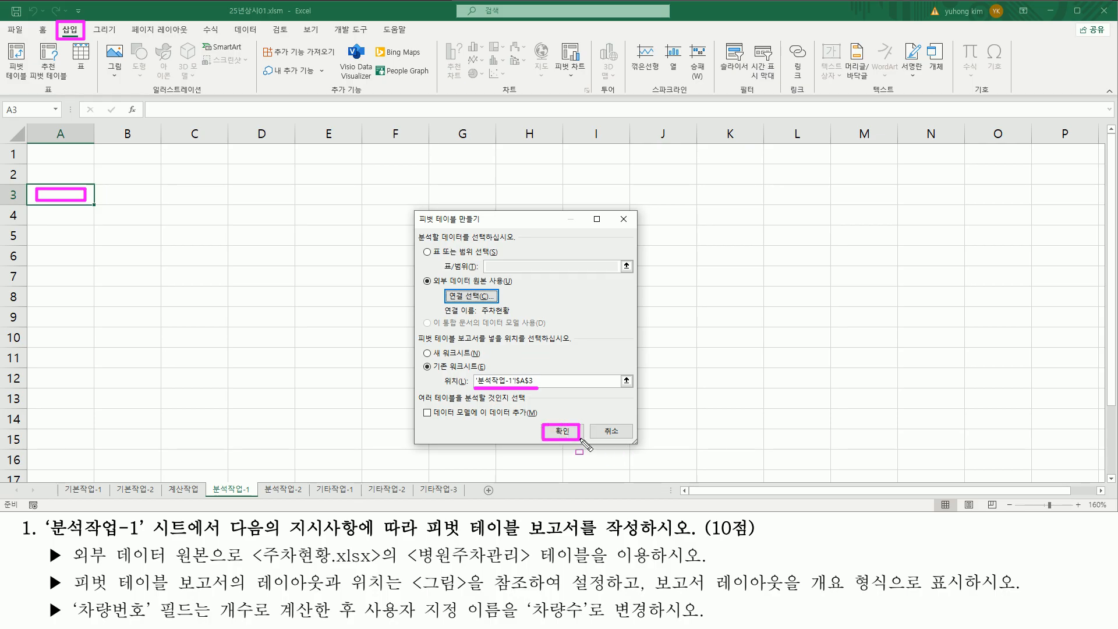
Create the PivotTable on the existing worksheet 분석작업-1 at cell A3.
{"action": "key", "text": "Escape"}
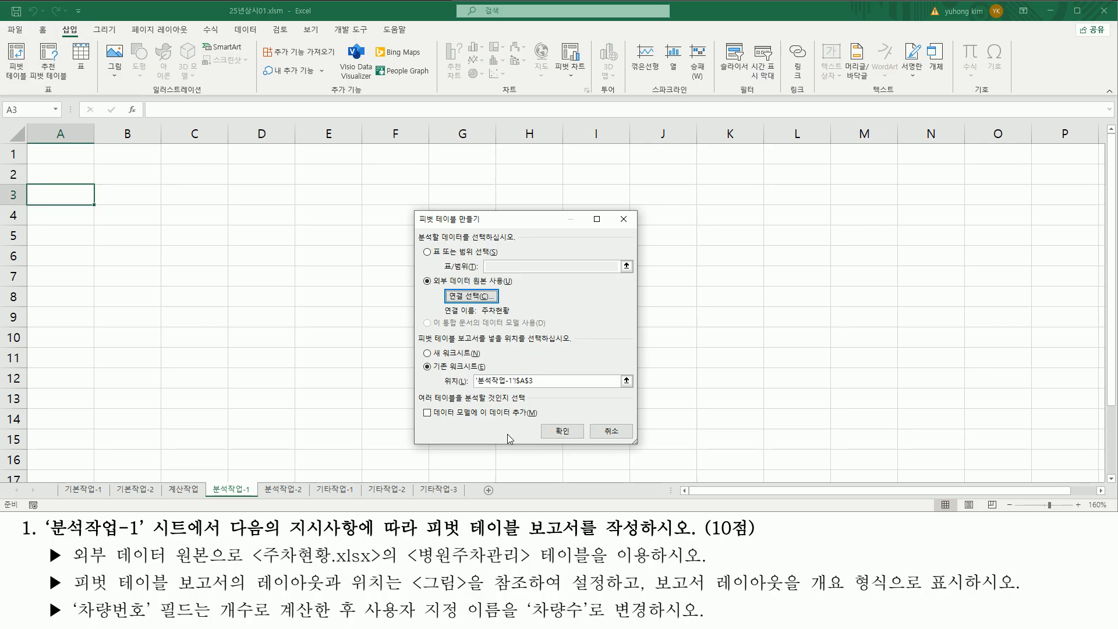
{"action": "left_click", "coordinate": [575, 433]}
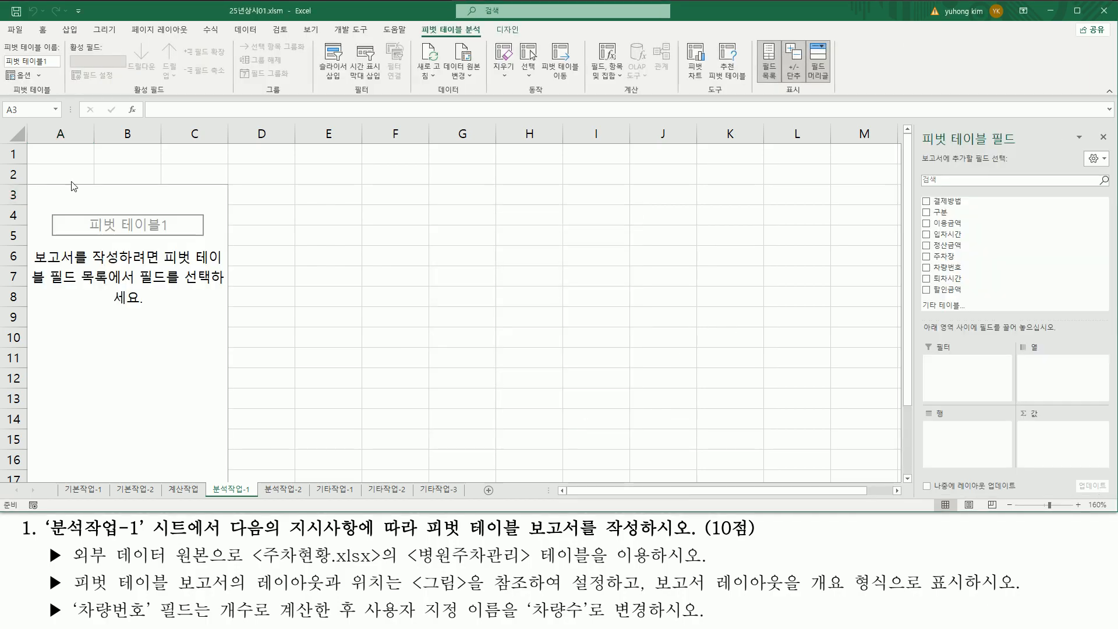
{"action": "mouse_move", "coordinate": [28, 185]}
{"action": "left_mouse_down"}
{"action": "mouse_move", "coordinate": [201, 234]}
{"action": "mouse_move", "coordinate": [233, 358]}
{"action": "mouse_move", "coordinate": [234, 481]}
{"action": "left_mouse_up"}
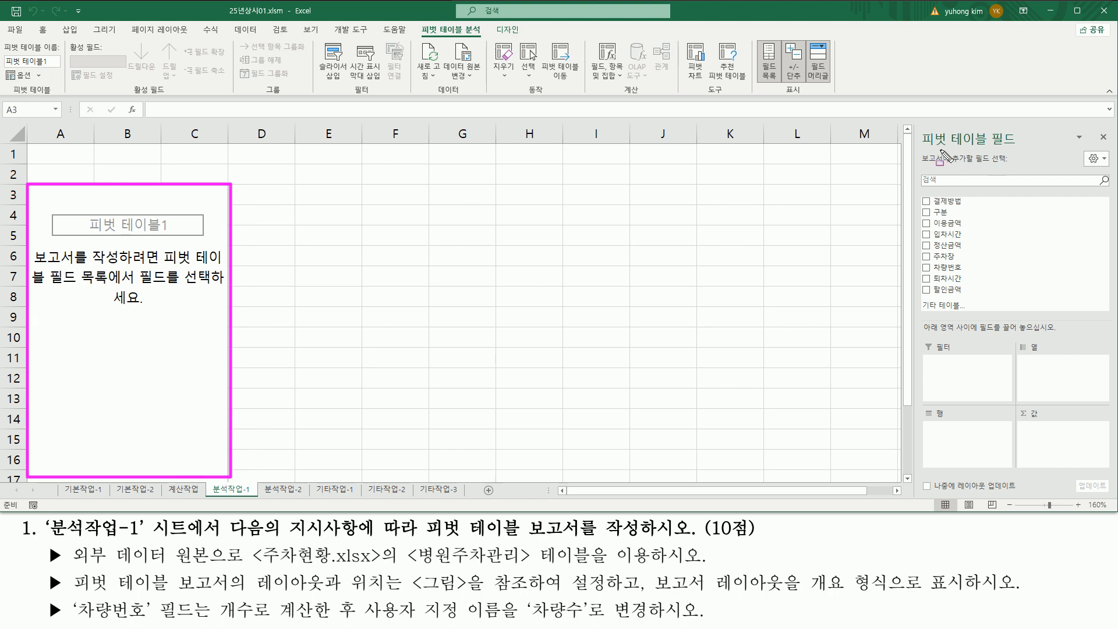
Examine the PivotTable field list, its layout areas and the reference picture of the required report layout.
{"action": "mouse_move", "coordinate": [918, 152]}
{"action": "left_mouse_down"}
{"action": "mouse_move", "coordinate": [1028, 150]}
{"action": "mouse_move", "coordinate": [1026, 131]}
{"action": "left_mouse_up"}
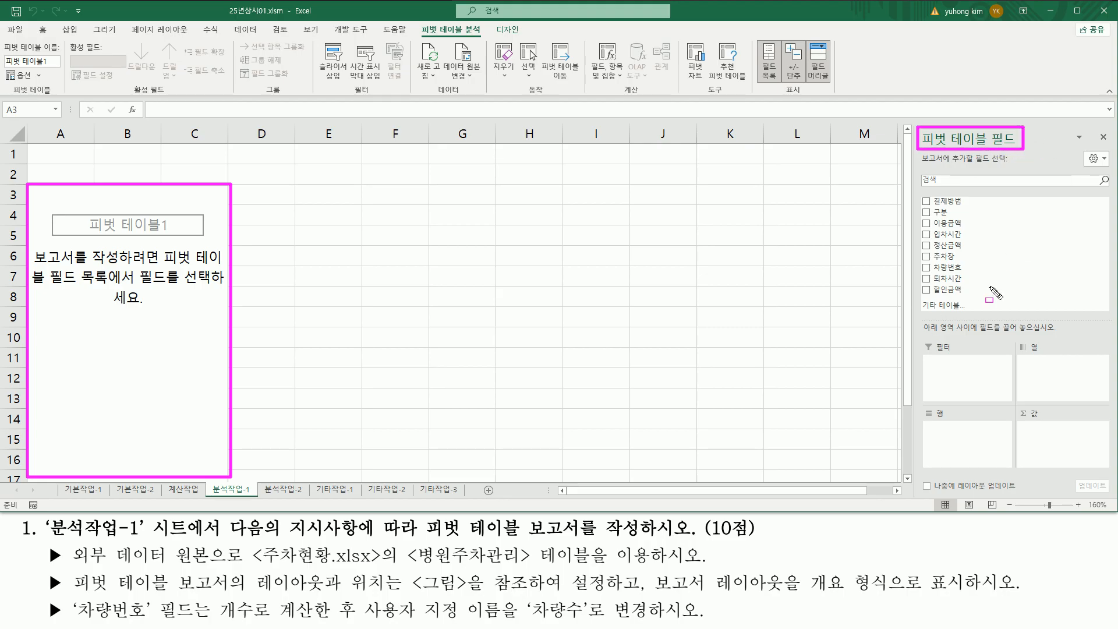
{"action": "key", "text": "Escape"}
{"action": "mouse_move", "coordinate": [918, 197]}
{"action": "left_mouse_down"}
{"action": "mouse_move", "coordinate": [964, 301]}
{"action": "mouse_move", "coordinate": [986, 303]}
{"action": "left_mouse_up"}
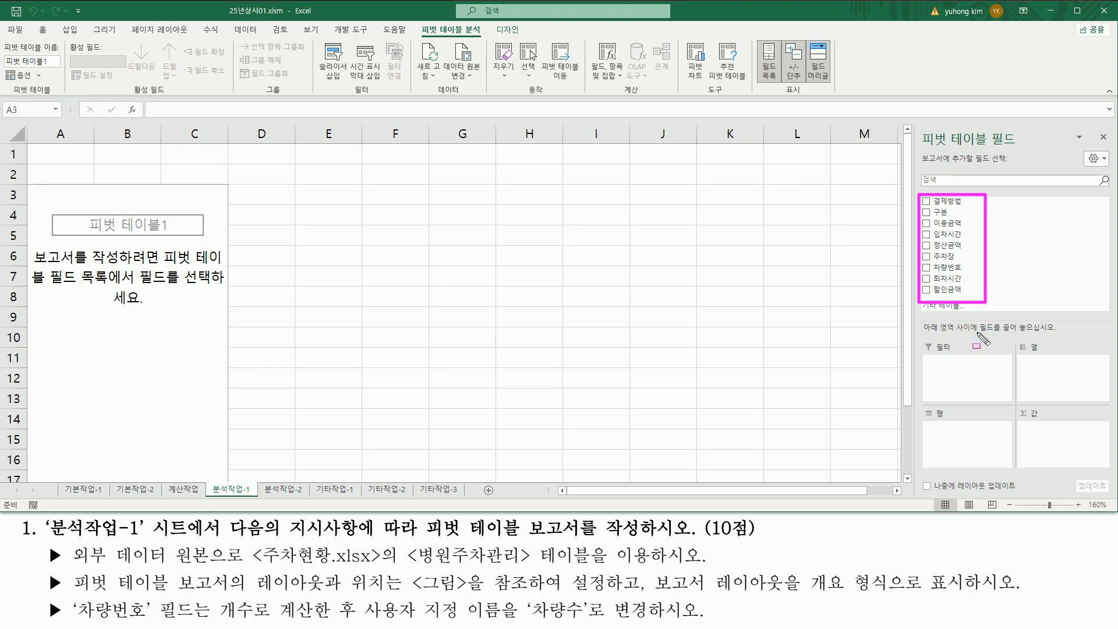
{"action": "mouse_move", "coordinate": [920, 337]}
{"action": "left_mouse_down"}
{"action": "mouse_move", "coordinate": [1058, 382]}
{"action": "mouse_move", "coordinate": [1100, 414]}
{"action": "mouse_move", "coordinate": [1110, 472]}
{"action": "left_mouse_up"}
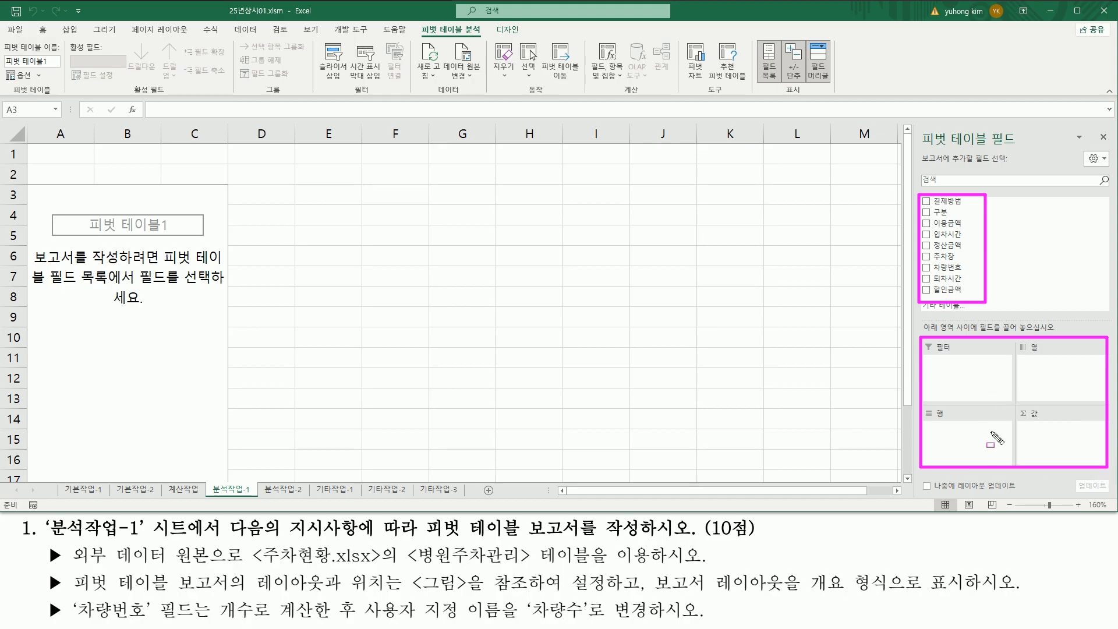
{"action": "key", "text": "Escape"}
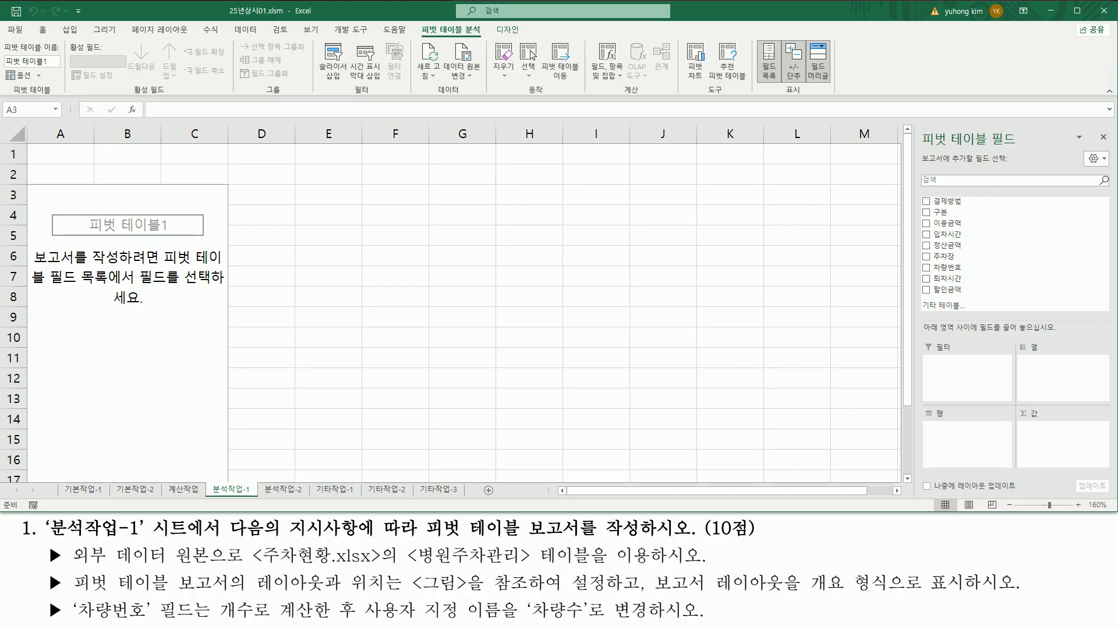
{"action": "key", "text": "alt+Tab"}
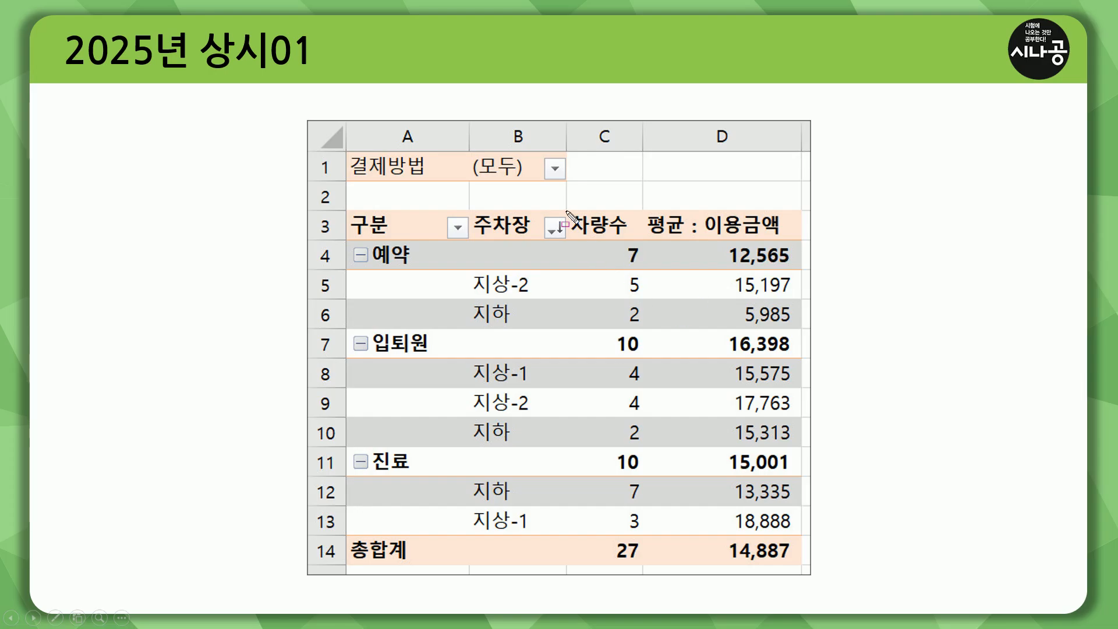
{"action": "mouse_move", "coordinate": [568, 211]}
{"action": "left_mouse_down"}
{"action": "mouse_move", "coordinate": [635, 243]}
{"action": "mouse_move", "coordinate": [806, 244]}
{"action": "mouse_move", "coordinate": [803, 535]}
{"action": "left_mouse_up"}
{"action": "mouse_move", "coordinate": [348, 209]}
{"action": "left_mouse_down"}
{"action": "mouse_move", "coordinate": [408, 247]}
{"action": "mouse_move", "coordinate": [563, 244]}
{"action": "mouse_move", "coordinate": [557, 531]}
{"action": "left_mouse_up"}
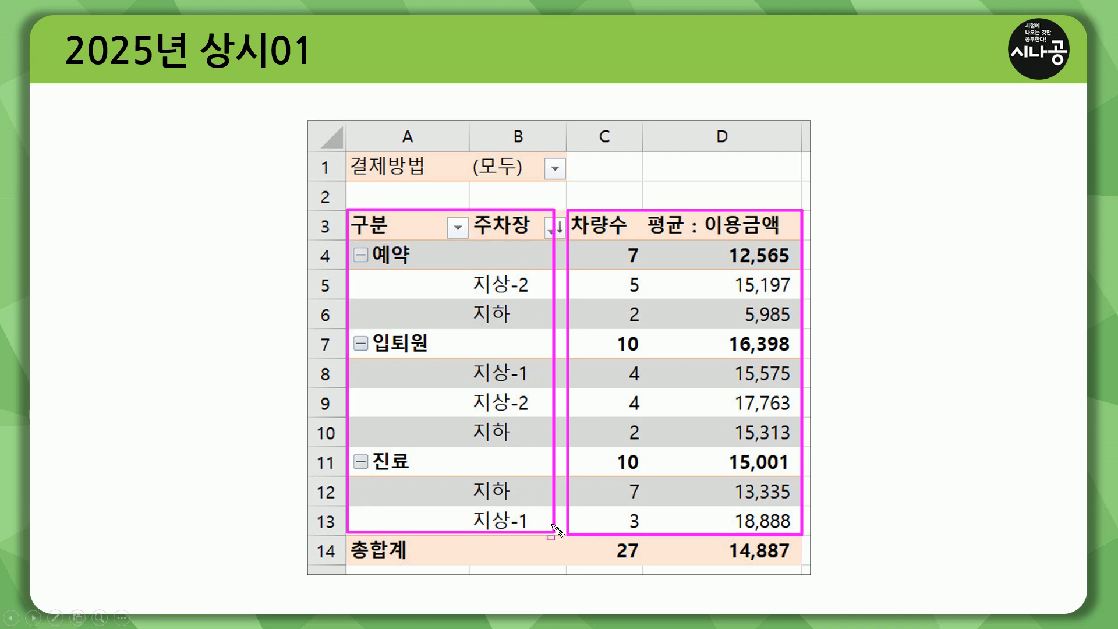
{"action": "left_click_drag", "start_coordinate": [344, 148], "coordinate": [563, 183]}
{"action": "left_click_drag", "start_coordinate": [624, 201], "coordinate": [630, 204]}
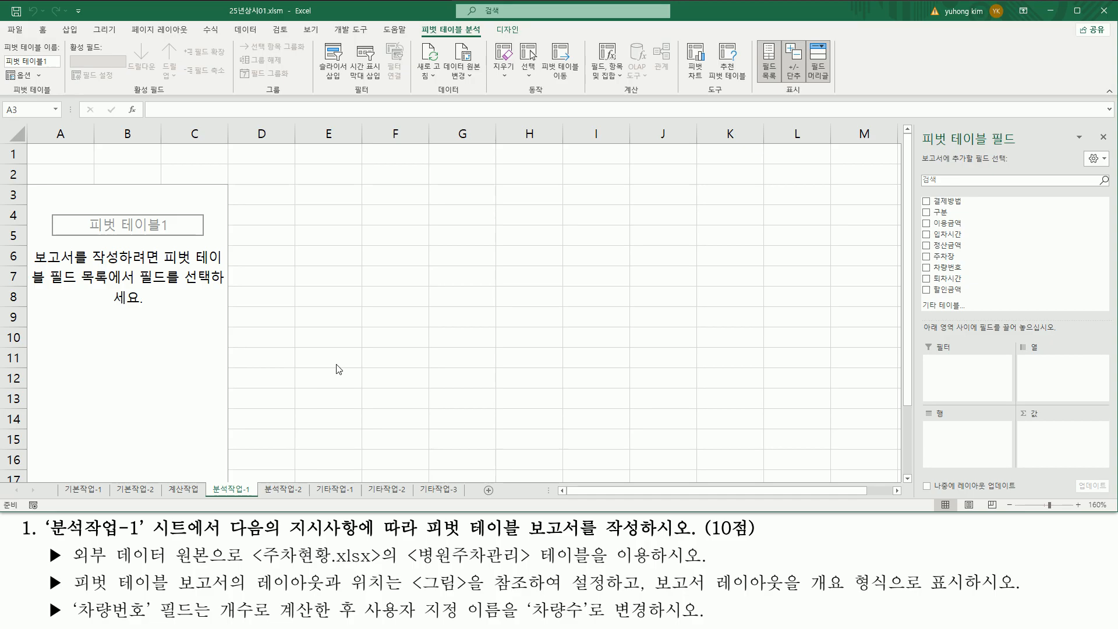
Place 결제방법 as the PivotTable's report filter, and 구분 followed by 주차장 as its row fields.
{"action": "left_click", "coordinate": [955, 203]}
{"action": "left_click_drag", "start_coordinate": [948, 203], "coordinate": [977, 378]}
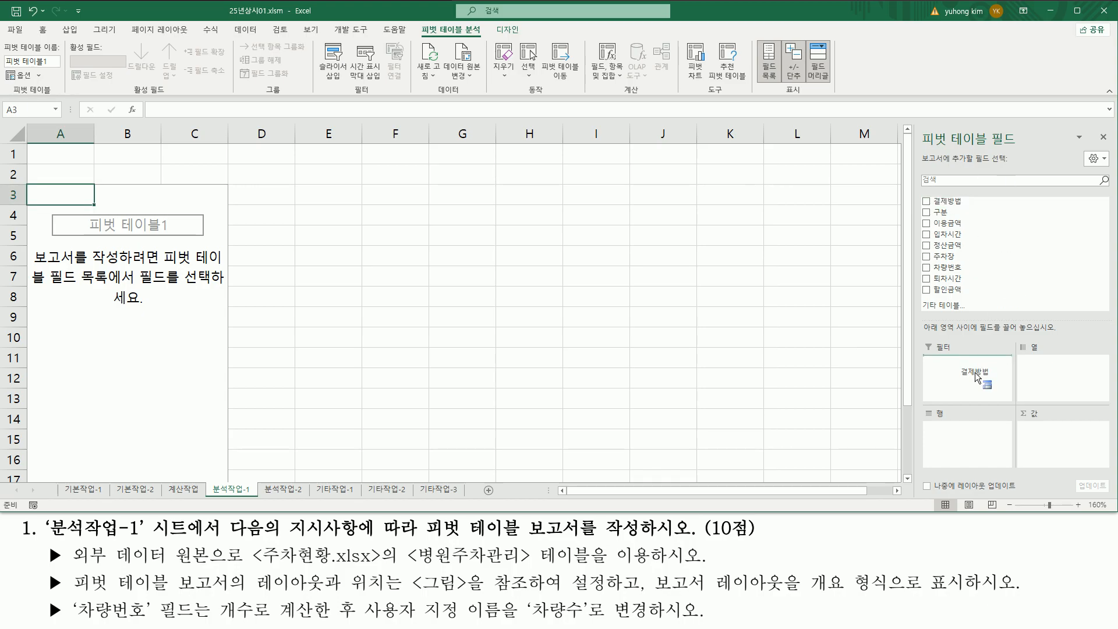
{"action": "left_click_drag", "start_coordinate": [977, 378], "coordinate": [978, 377]}
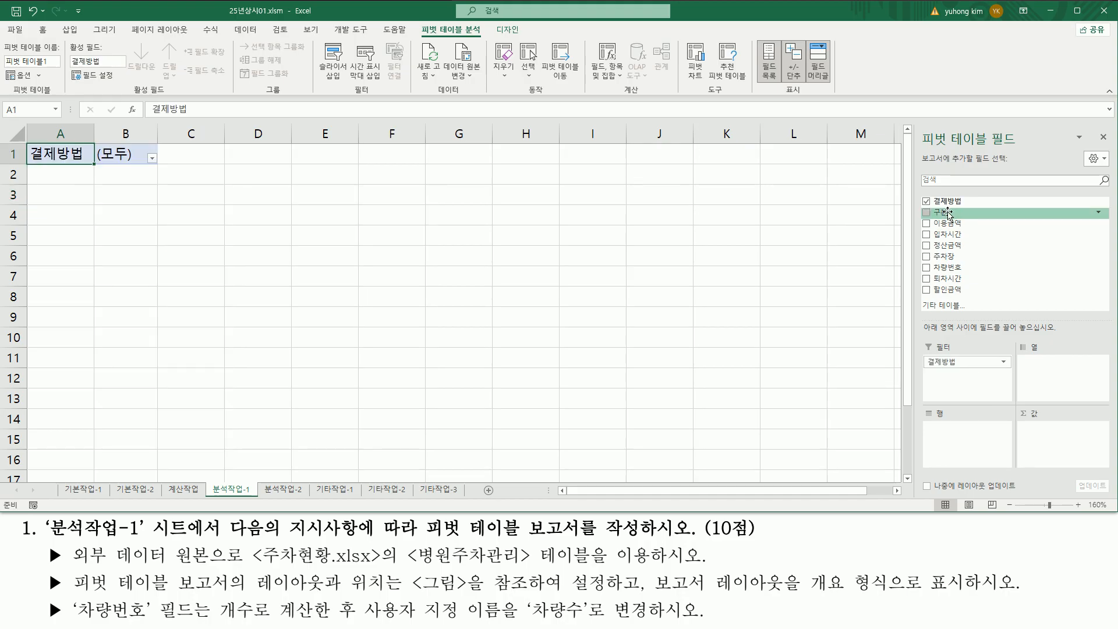
{"action": "left_click_drag", "start_coordinate": [948, 213], "coordinate": [968, 445]}
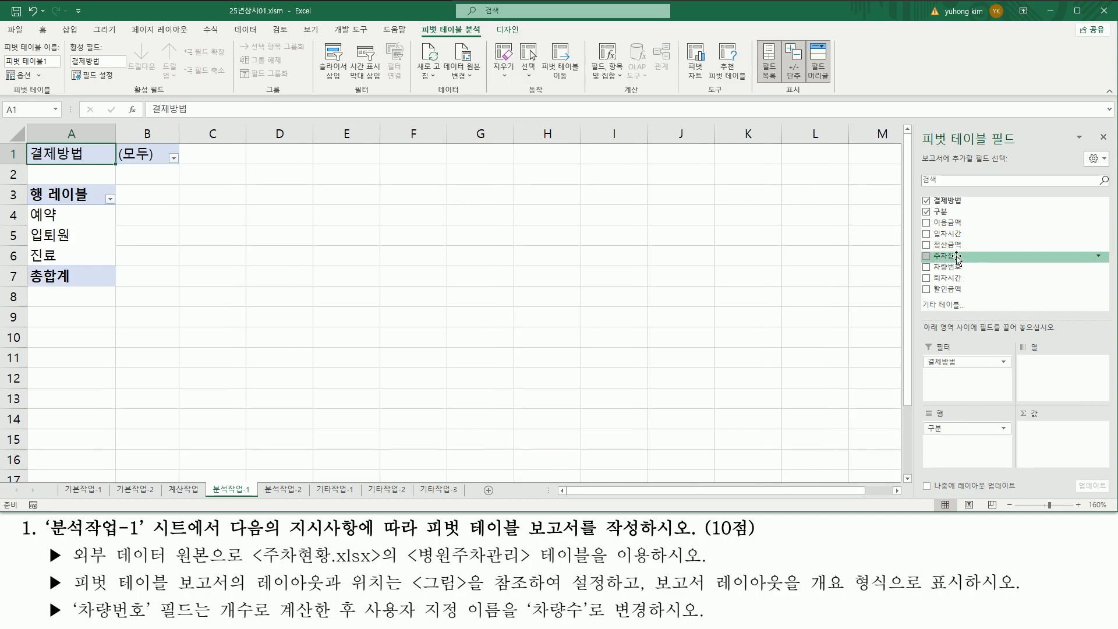
{"action": "left_click_drag", "start_coordinate": [956, 259], "coordinate": [974, 450]}
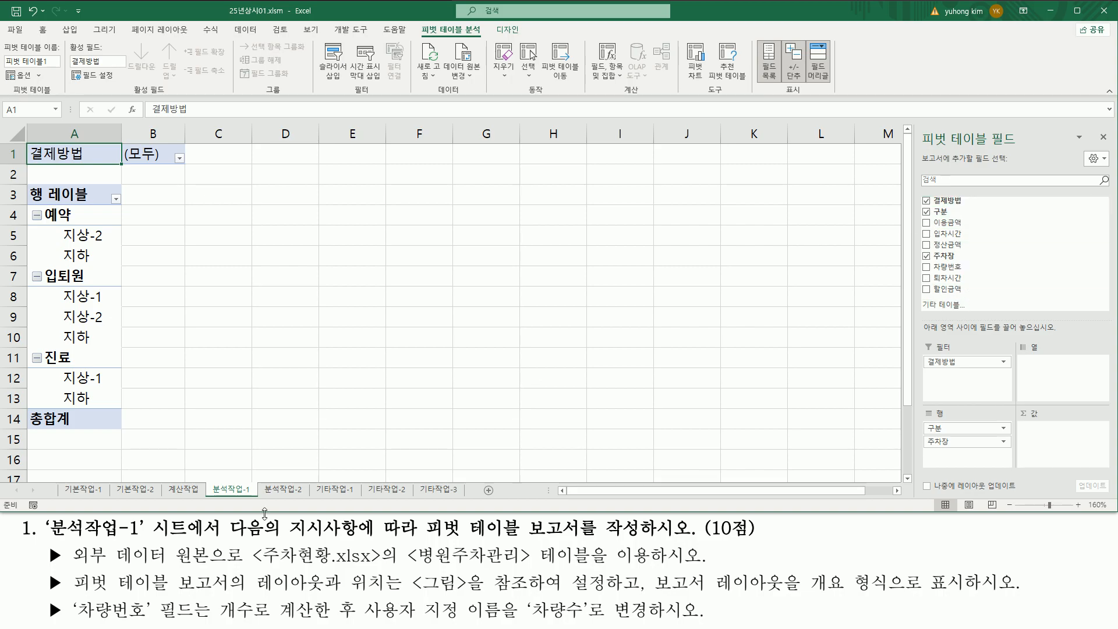
Add the 이용금액 field to the PivotTable's values.
{"action": "mouse_move", "coordinate": [71, 600]}
{"action": "left_mouse_down"}
{"action": "mouse_move", "coordinate": [155, 627]}
{"action": "mouse_move", "coordinate": [591, 622]}
{"action": "left_mouse_up"}
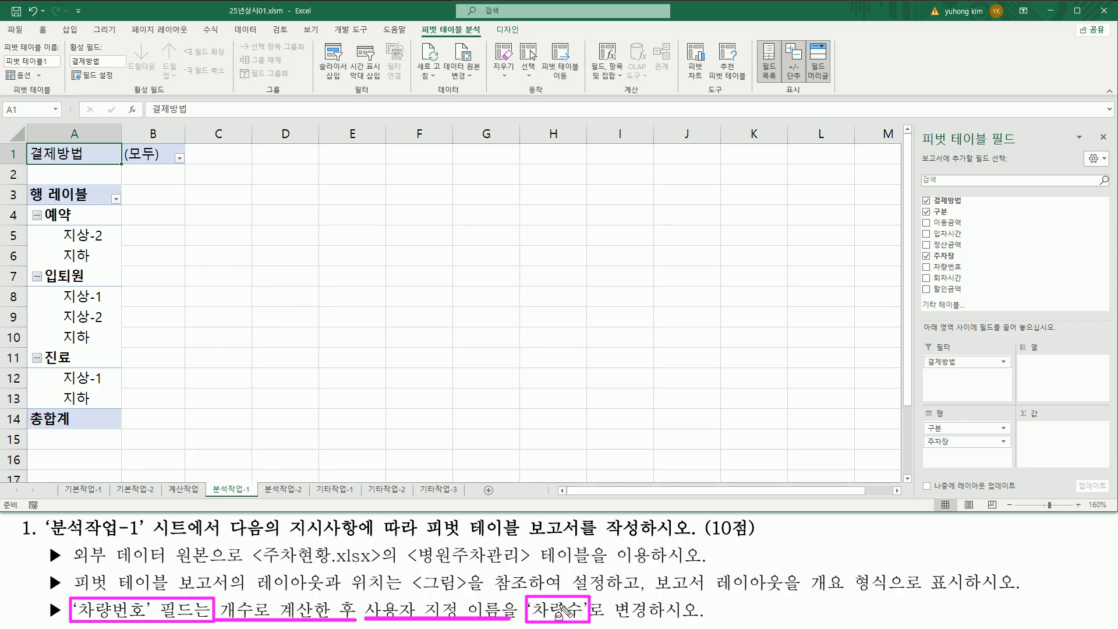
{"action": "left_click_drag", "start_coordinate": [1100, 410], "coordinate": [1107, 415]}
{"action": "left_click_drag", "start_coordinate": [920, 215], "coordinate": [975, 234]}
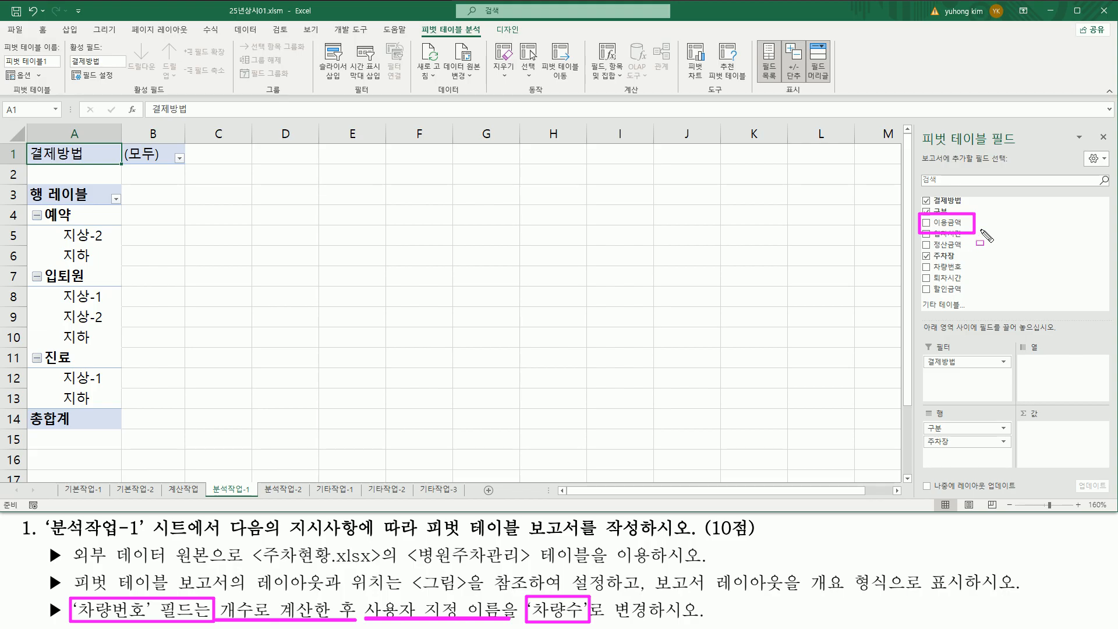
{"action": "key", "text": "Escape"}
{"action": "left_click_drag", "start_coordinate": [947, 227], "coordinate": [1052, 441]}
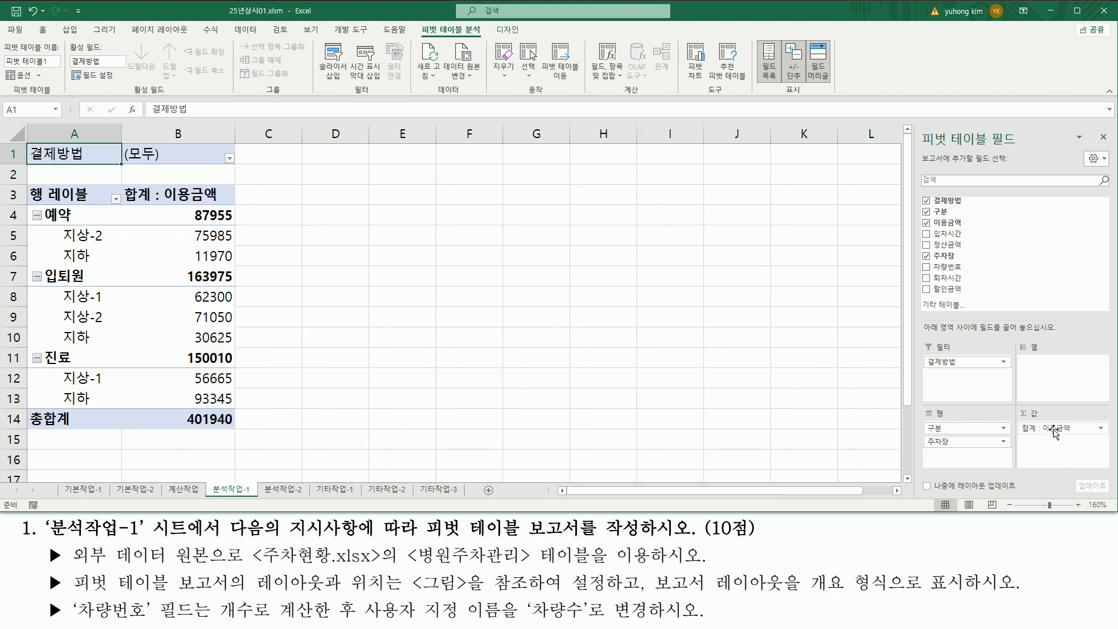
{"action": "key", "text": "ctrl+2"}
{"action": "left_click_drag", "start_coordinate": [1017, 419], "coordinate": [1108, 438]}
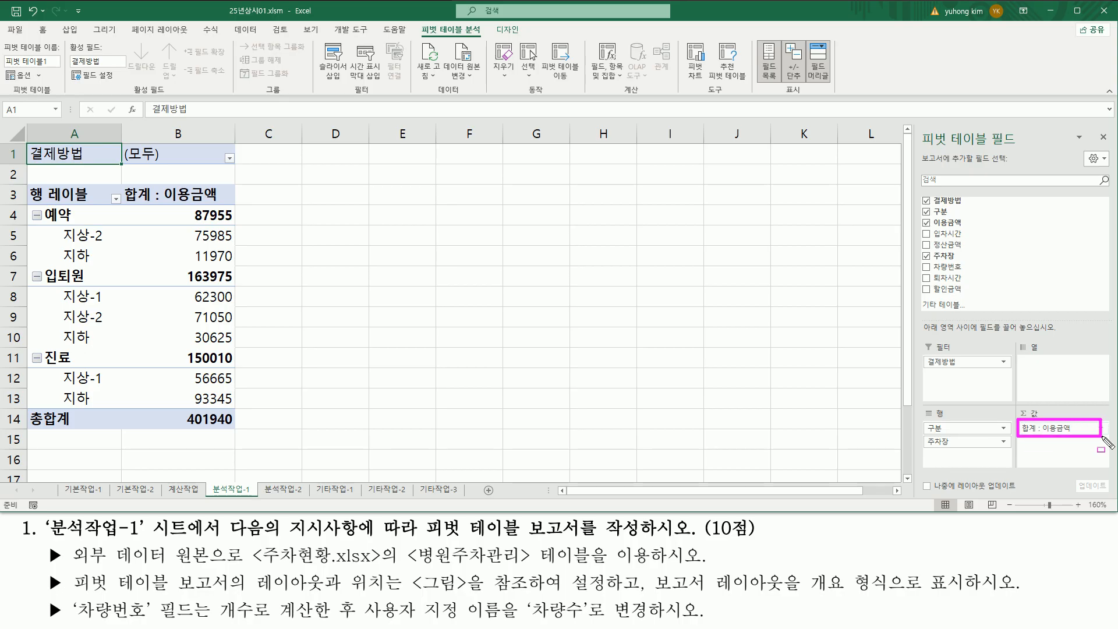
{"action": "mouse_move", "coordinate": [120, 182]}
{"action": "left_mouse_down"}
{"action": "mouse_move", "coordinate": [239, 224]}
{"action": "mouse_move", "coordinate": [233, 406]}
{"action": "left_mouse_up"}
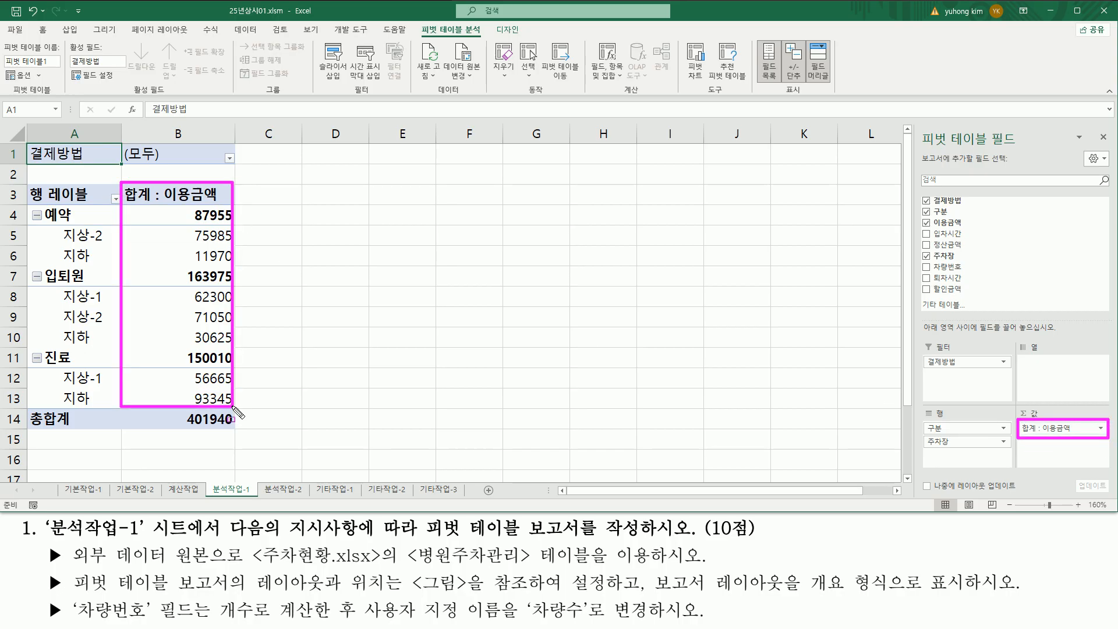
{"action": "left_click_drag", "start_coordinate": [123, 204], "coordinate": [154, 205]}
{"action": "key", "text": "Escape"}
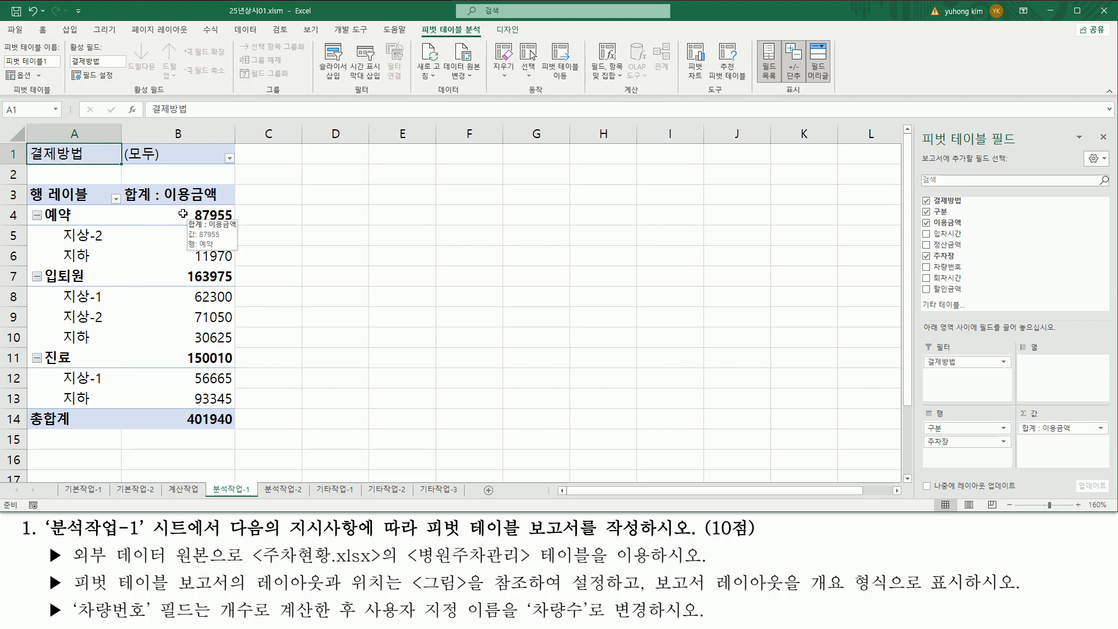
Summarize the 이용금액 value field by average (평균) instead of sum.
{"action": "left_click_drag", "start_coordinate": [180, 208], "coordinate": [236, 406]}
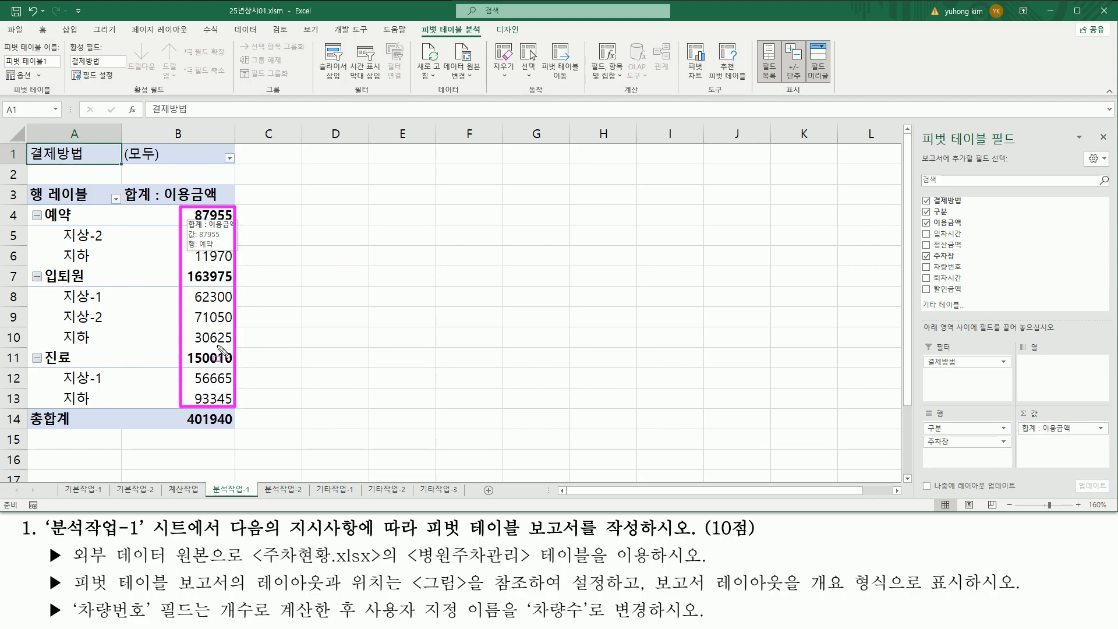
{"action": "key", "text": "Escape"}
{"action": "left_click", "coordinate": [185, 217]}
{"action": "left_click", "coordinate": [188, 235]}
{"action": "left_click", "coordinate": [184, 278]}
{"action": "left_click", "coordinate": [181, 310]}
{"action": "left_click", "coordinate": [182, 252]}
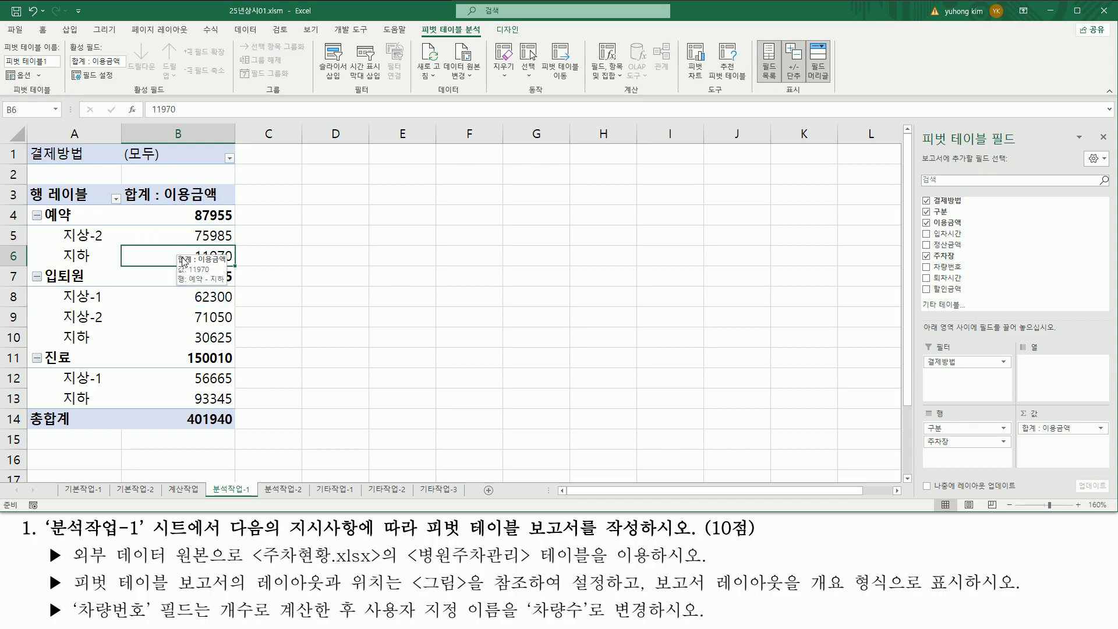
{"action": "right_click", "coordinate": [169, 255]}
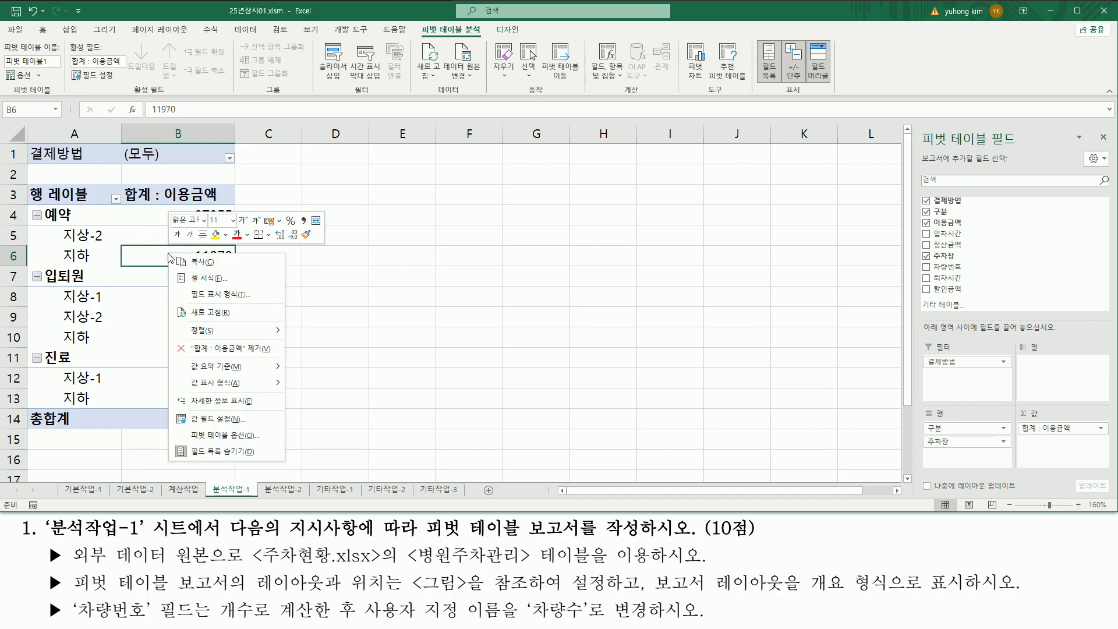
{"action": "mouse_move", "coordinate": [239, 370]}
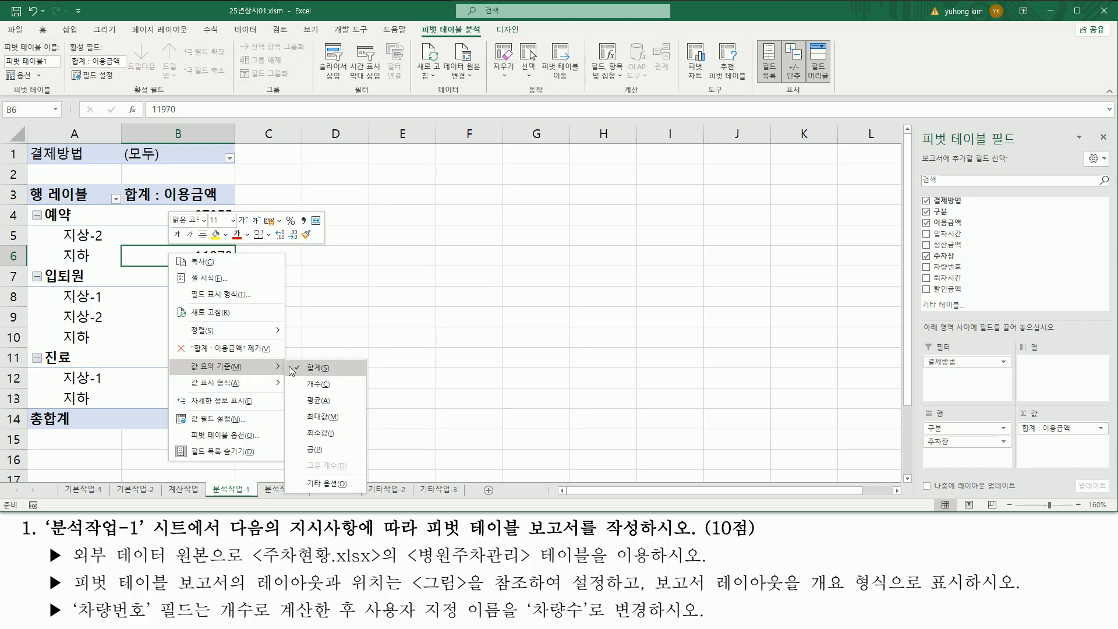
{"action": "left_click", "coordinate": [327, 401]}
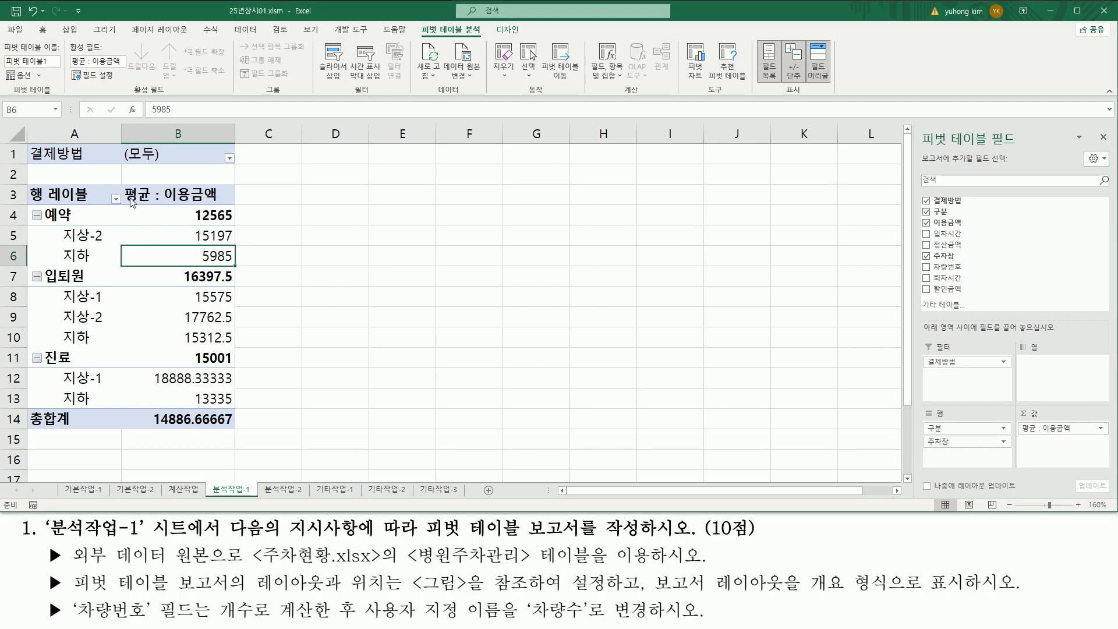
Add the 차량번호 field to the PivotTable's values as a count, placed ahead of the 이용금액 average.
{"action": "left_click_drag", "start_coordinate": [122, 183], "coordinate": [239, 433]}
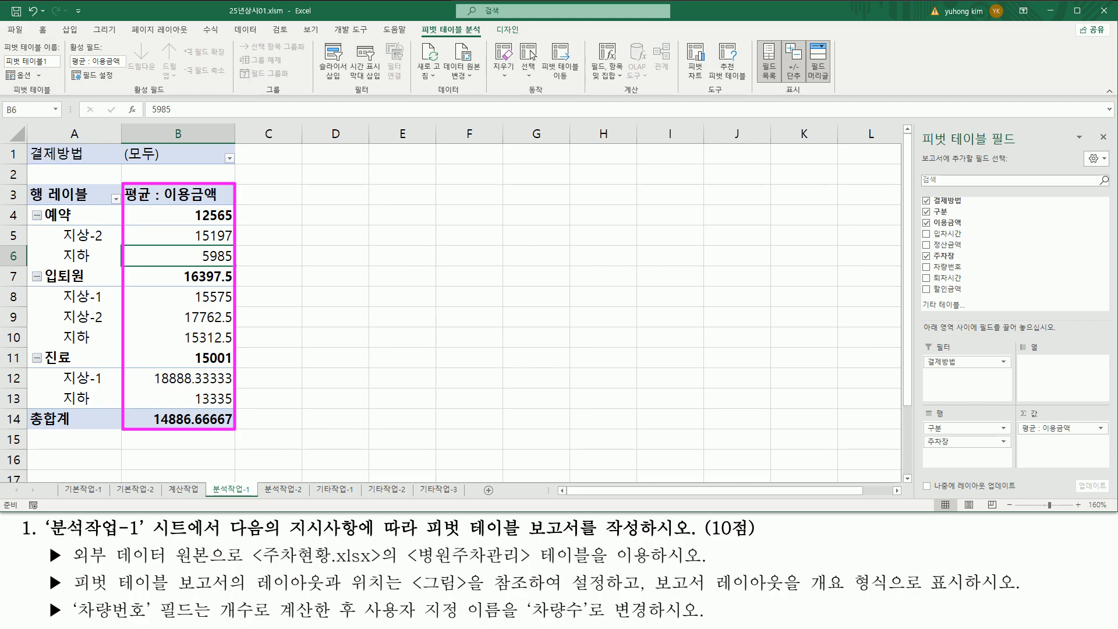
{"action": "mouse_move", "coordinate": [68, 596]}
{"action": "left_mouse_down"}
{"action": "mouse_move", "coordinate": [105, 618]}
{"action": "mouse_move", "coordinate": [169, 623]}
{"action": "mouse_move", "coordinate": [668, 621]}
{"action": "left_mouse_up"}
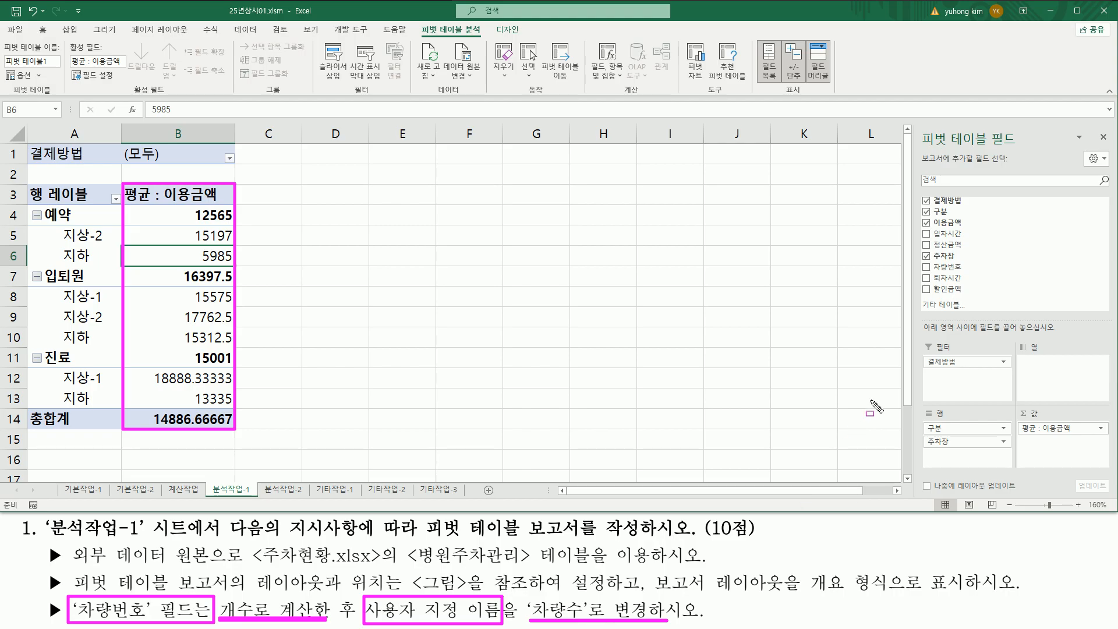
{"action": "left_click_drag", "start_coordinate": [922, 260], "coordinate": [962, 271]}
{"action": "key", "text": "Escape"}
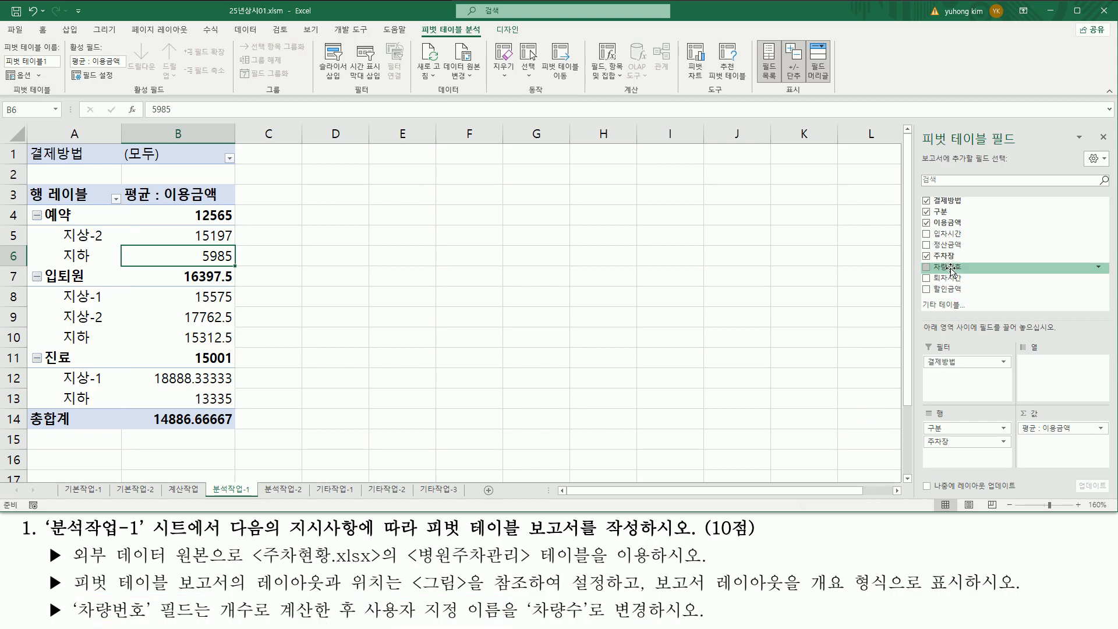
{"action": "mouse_move", "coordinate": [940, 269]}
{"action": "left_mouse_down"}
{"action": "mouse_move", "coordinate": [977, 282]}
{"action": "mouse_move", "coordinate": [1052, 374]}
{"action": "mouse_move", "coordinate": [1069, 444]}
{"action": "mouse_move", "coordinate": [1076, 421]}
{"action": "left_mouse_up"}
{"action": "key", "text": "ctrl+2"}
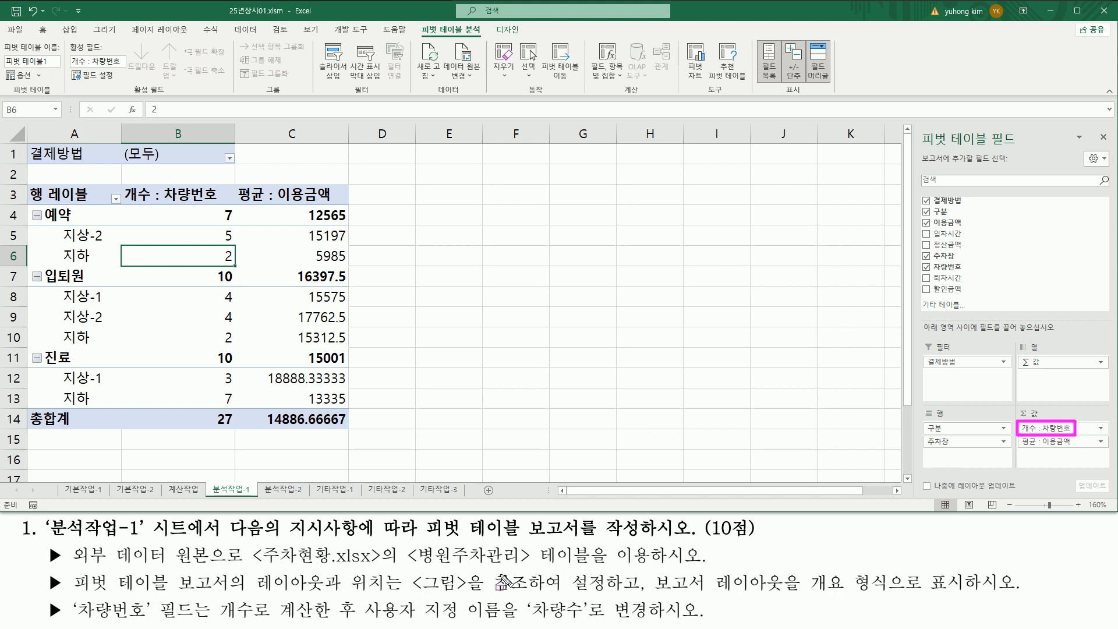
{"action": "mouse_move", "coordinate": [71, 600]}
{"action": "left_mouse_down"}
{"action": "mouse_move", "coordinate": [236, 627]}
{"action": "mouse_move", "coordinate": [319, 619]}
{"action": "left_mouse_up"}
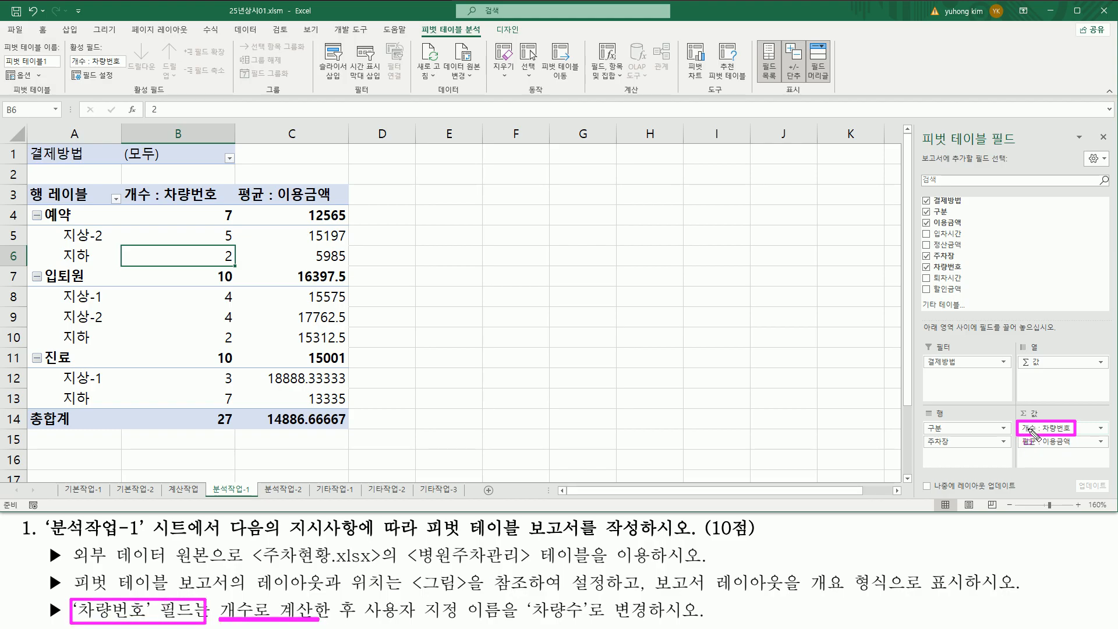
{"action": "mouse_move", "coordinate": [119, 181]}
{"action": "left_mouse_down"}
{"action": "mouse_move", "coordinate": [186, 233]}
{"action": "mouse_move", "coordinate": [234, 209]}
{"action": "left_mouse_up"}
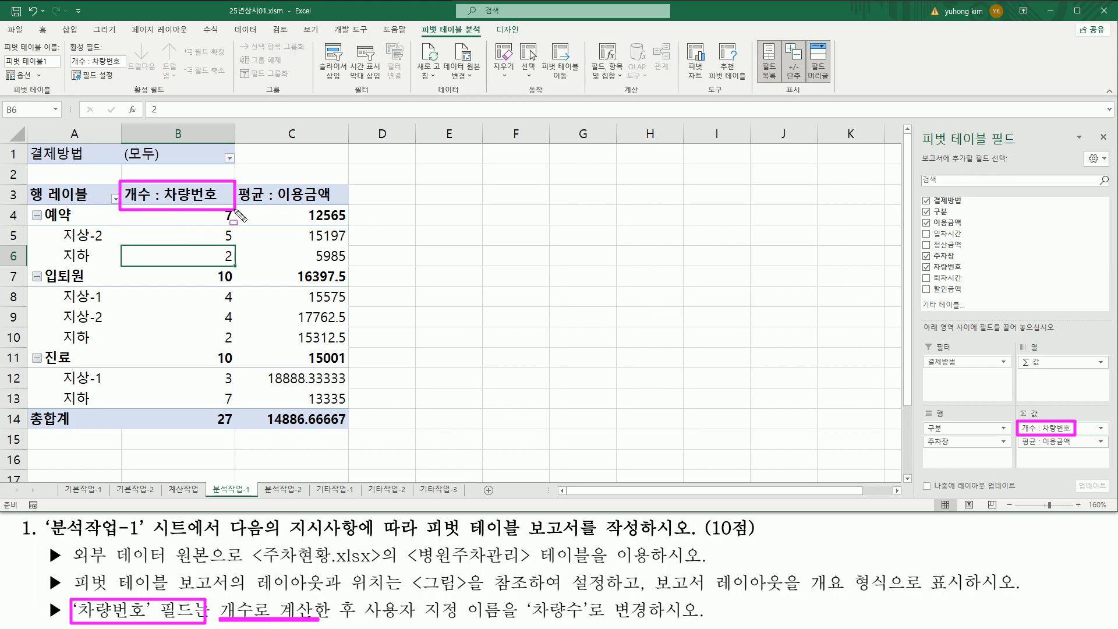
{"action": "mouse_move", "coordinate": [364, 594]}
{"action": "left_mouse_down"}
{"action": "mouse_move", "coordinate": [381, 619]}
{"action": "mouse_move", "coordinate": [645, 622]}
{"action": "left_mouse_up"}
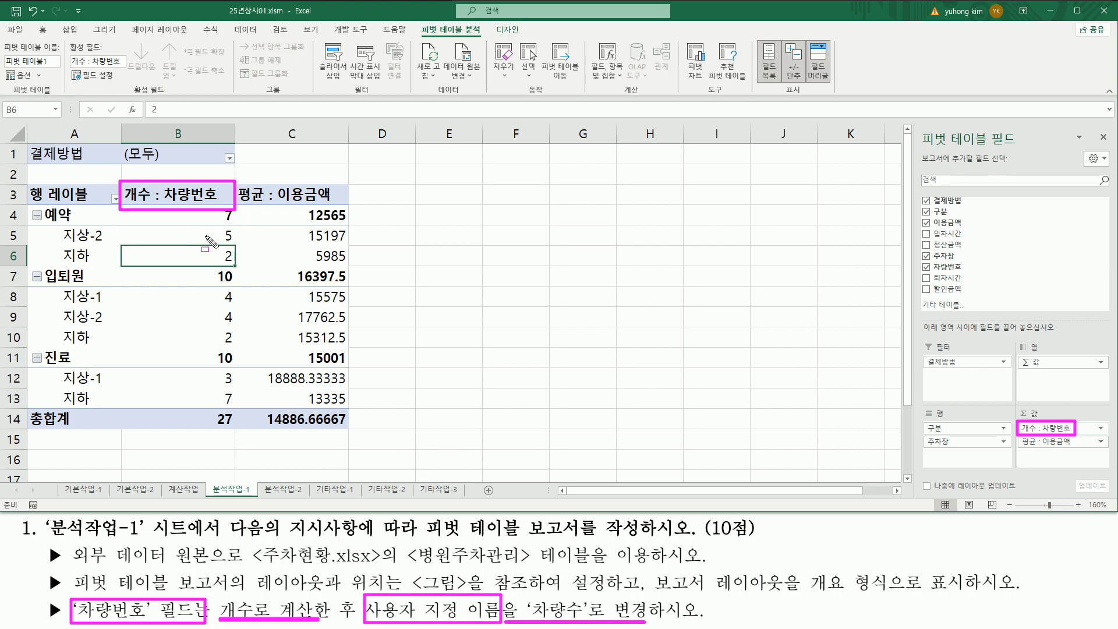
{"action": "key", "text": "Escape"}
{"action": "left_click_drag", "start_coordinate": [208, 207], "coordinate": [239, 416]}
{"action": "key", "text": "Escape"}
Give the PivotTable's 차량번호 count value field the custom name 차량수.
{"action": "left_click", "coordinate": [201, 230]}
{"action": "left_click", "coordinate": [201, 218]}
{"action": "left_click", "coordinate": [196, 254]}
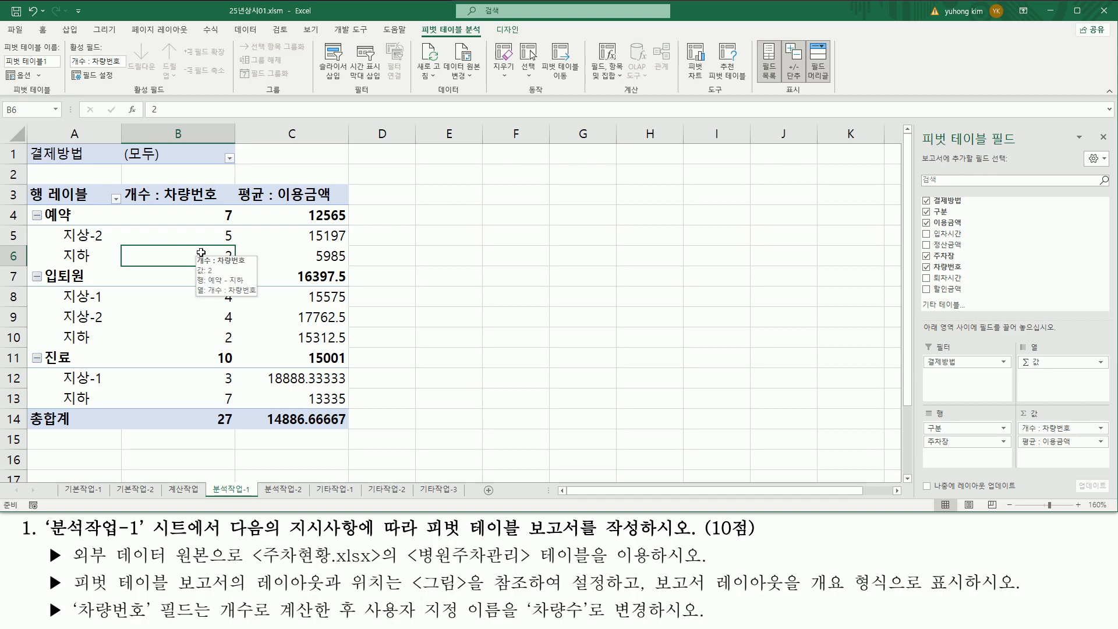
{"action": "right_click", "coordinate": [202, 254]}
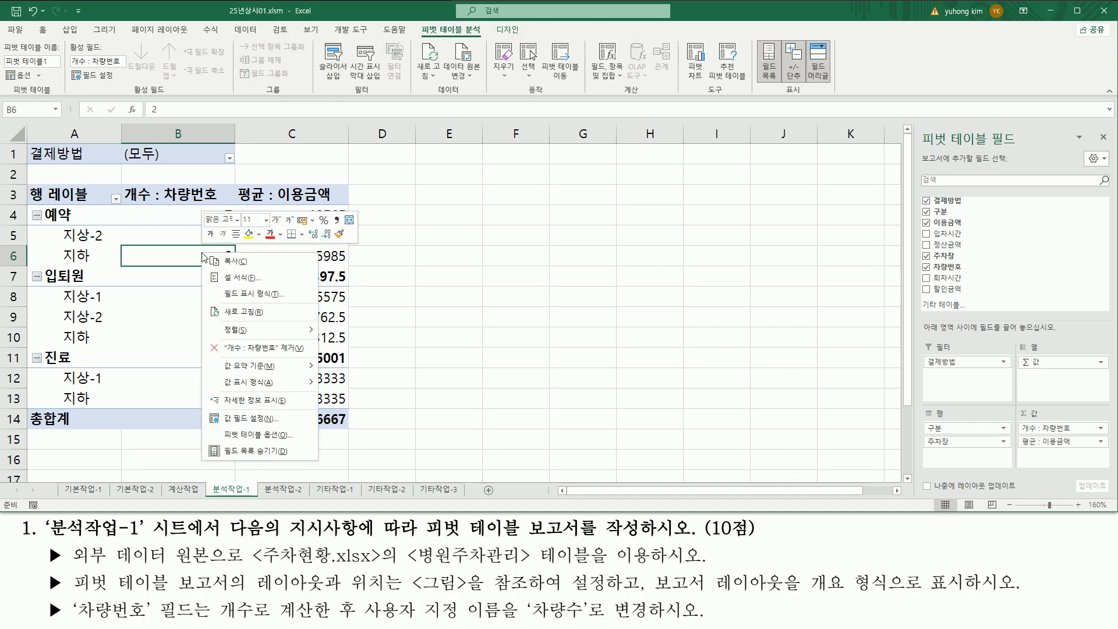
{"action": "left_click", "coordinate": [240, 418]}
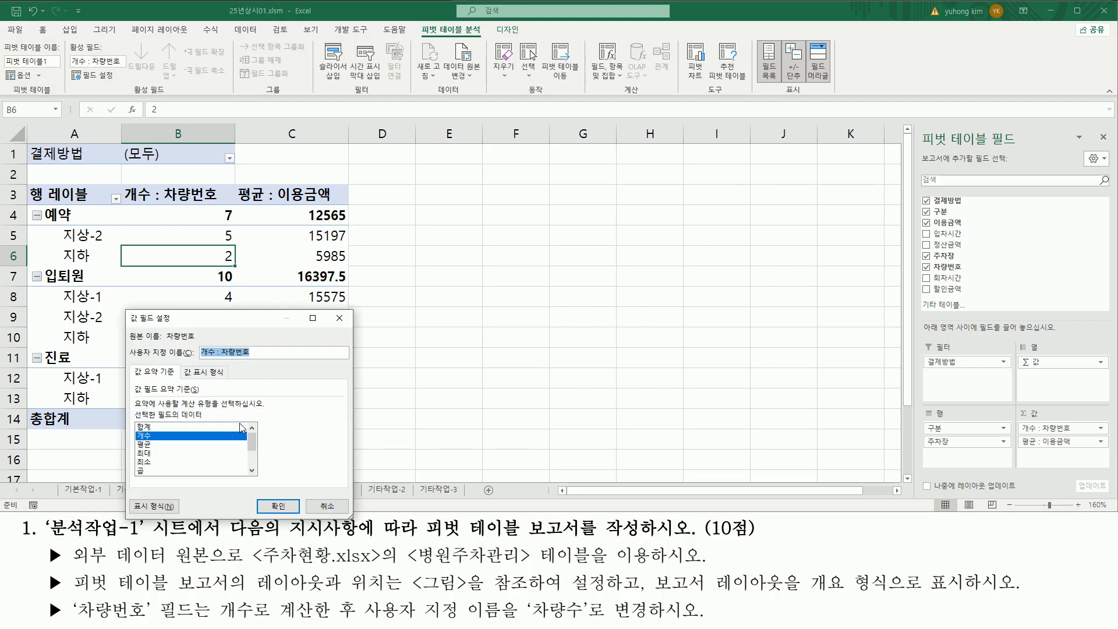
{"action": "mouse_move", "coordinate": [122, 344]}
{"action": "left_mouse_down"}
{"action": "mouse_move", "coordinate": [194, 365]}
{"action": "mouse_move", "coordinate": [262, 361]}
{"action": "left_mouse_up"}
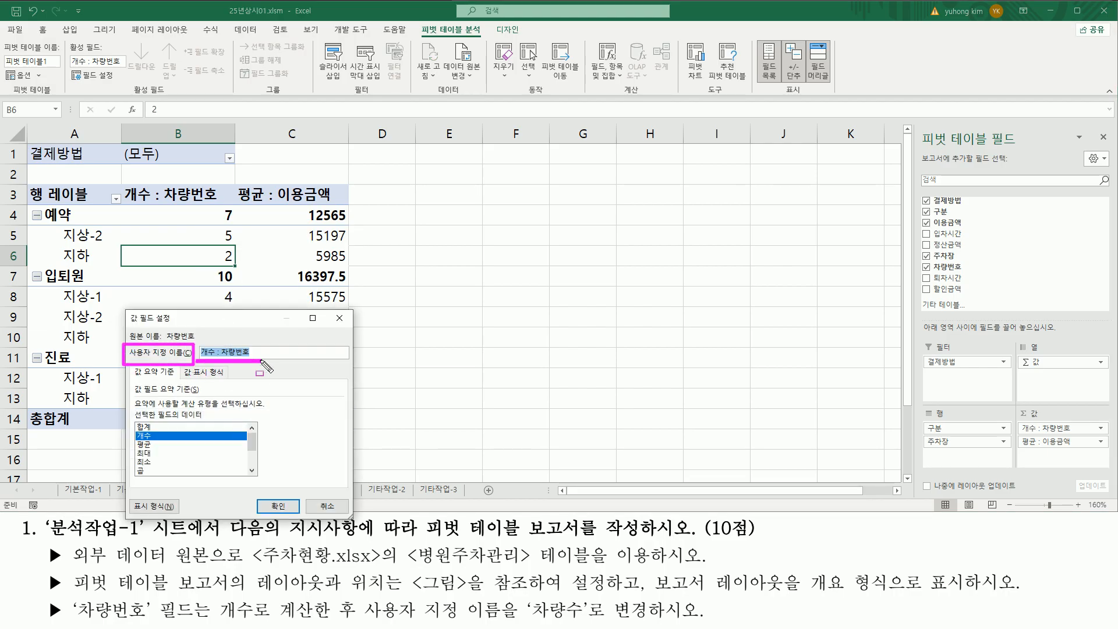
{"action": "key", "text": "Escape"}
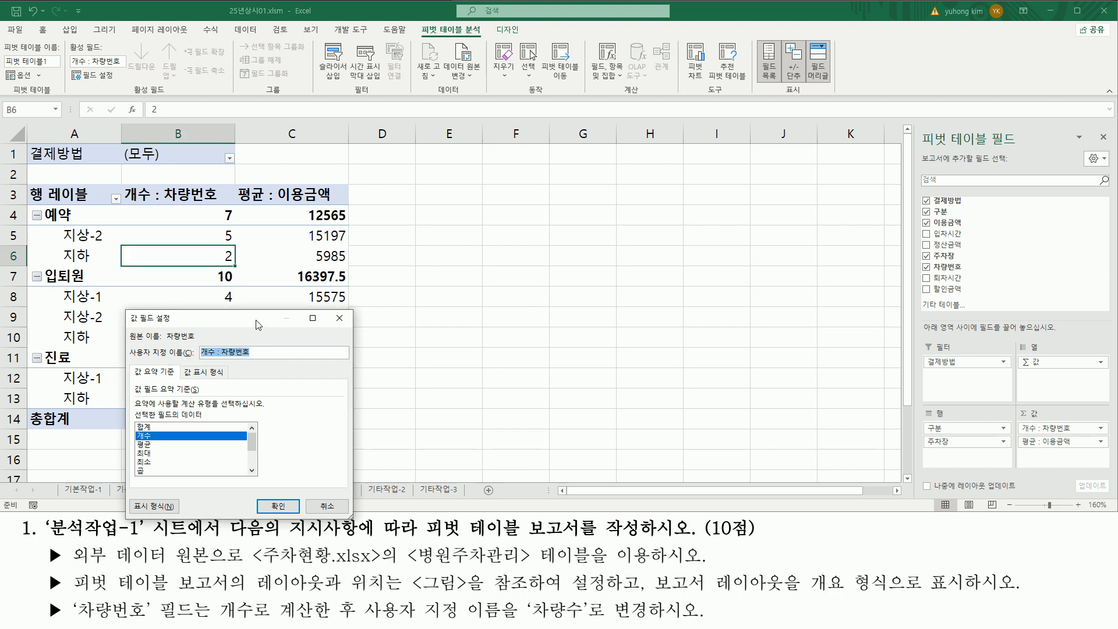
{"action": "key", "text": "Delete"}
{"action": "mouse_move", "coordinate": [126, 362]}
{"action": "left_mouse_down"}
{"action": "mouse_move", "coordinate": [231, 363]}
{"action": "mouse_move", "coordinate": [233, 345]}
{"action": "left_mouse_up"}
{"action": "mouse_move", "coordinate": [261, 499]}
{"action": "left_mouse_down"}
{"action": "mouse_move", "coordinate": [297, 514]}
{"action": "mouse_move", "coordinate": [275, 515]}
{"action": "mouse_move", "coordinate": [261, 498]}
{"action": "left_mouse_up"}
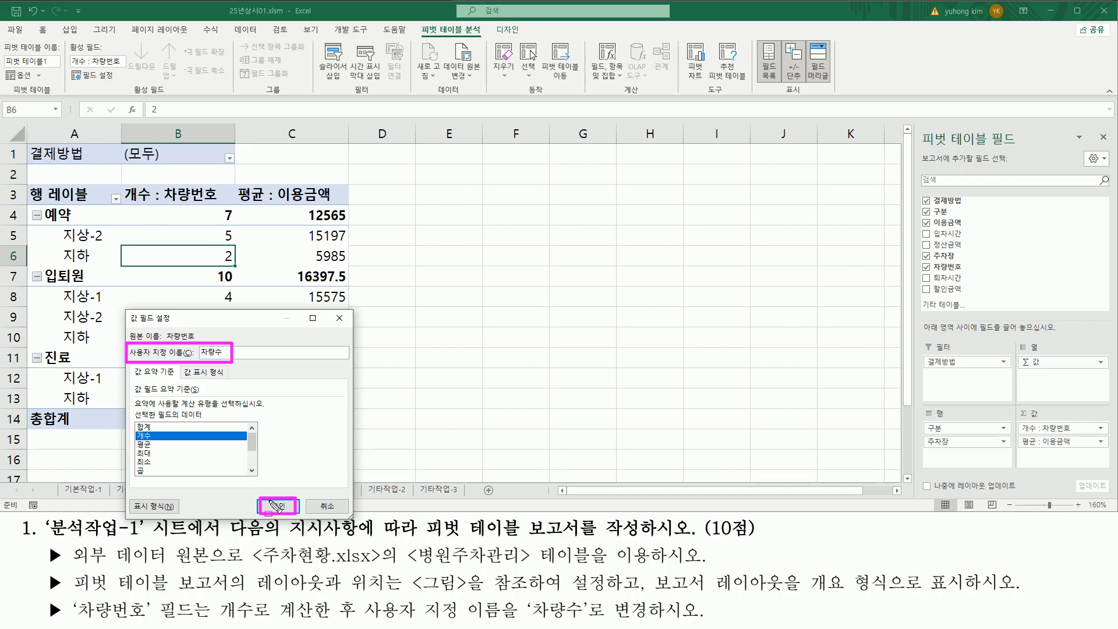
{"action": "key", "text": "Escape"}
{"action": "left_click", "coordinate": [277, 506]}
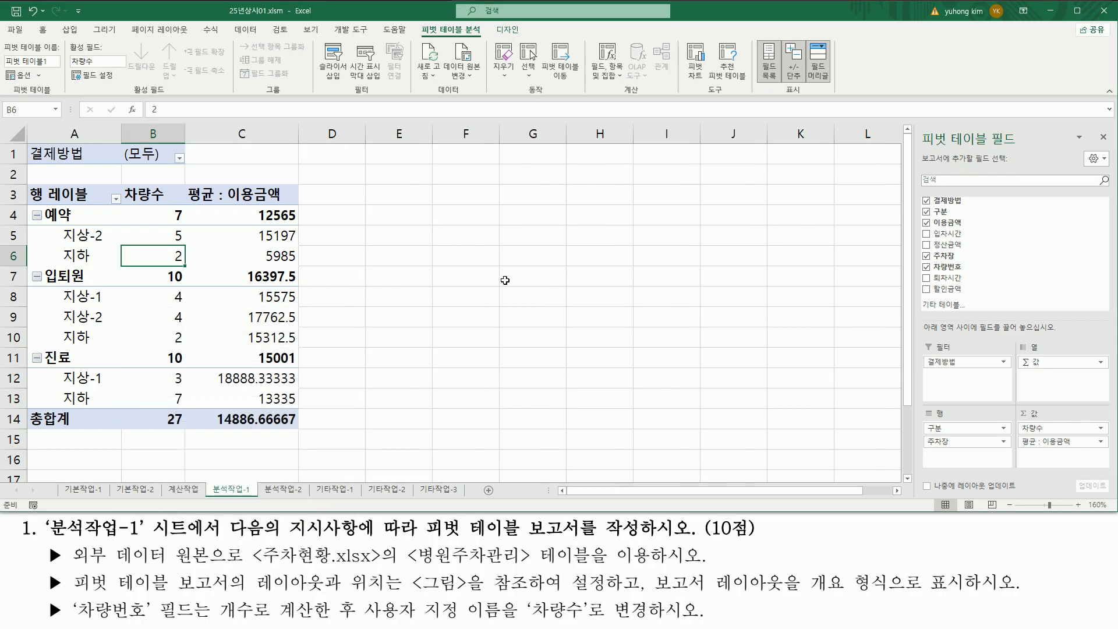
{"action": "left_click_drag", "start_coordinate": [1017, 419], "coordinate": [1053, 437]}
{"action": "mouse_move", "coordinate": [119, 185]}
{"action": "left_mouse_down"}
{"action": "mouse_move", "coordinate": [183, 222]}
{"action": "mouse_move", "coordinate": [182, 245]}
{"action": "left_mouse_up"}
{"action": "left_click_drag", "start_coordinate": [183, 289], "coordinate": [184, 410]}
{"action": "key", "text": "Escape"}
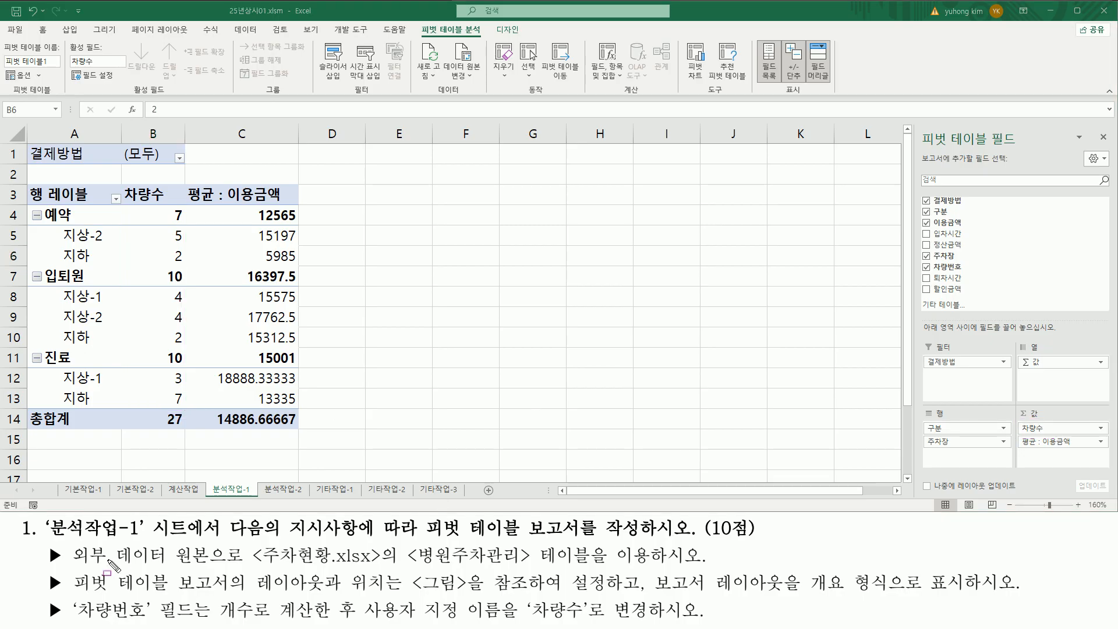
{"action": "mouse_move", "coordinate": [42, 612]}
{"action": "left_mouse_down"}
{"action": "mouse_move", "coordinate": [743, 612]}
{"action": "mouse_move", "coordinate": [707, 612]}
{"action": "left_mouse_up"}
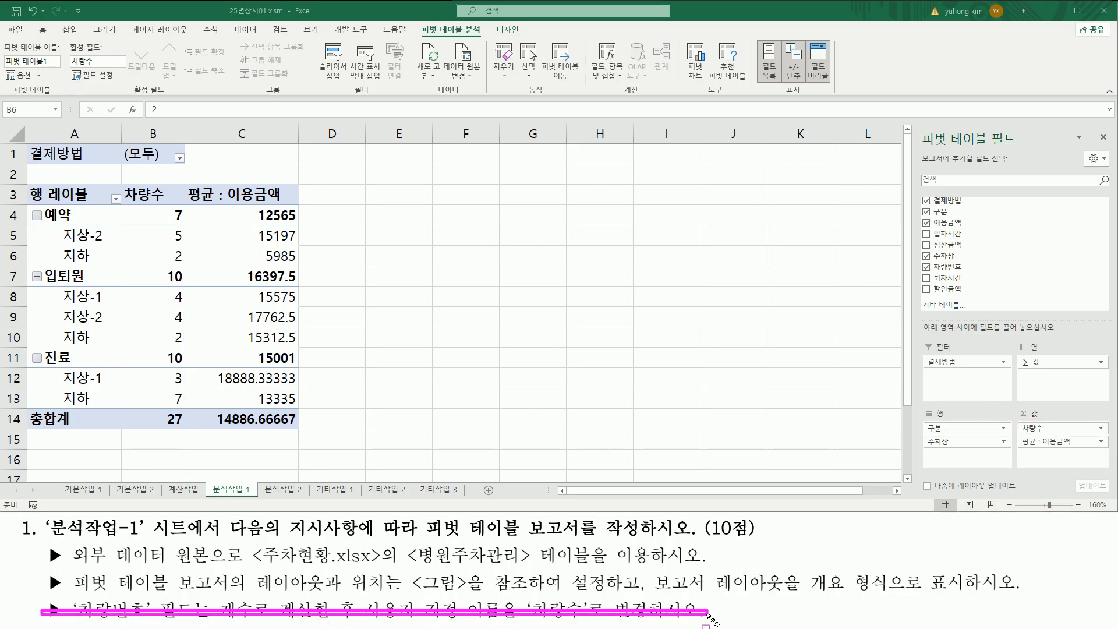
{"action": "left_click_drag", "start_coordinate": [41, 554], "coordinate": [703, 555]}
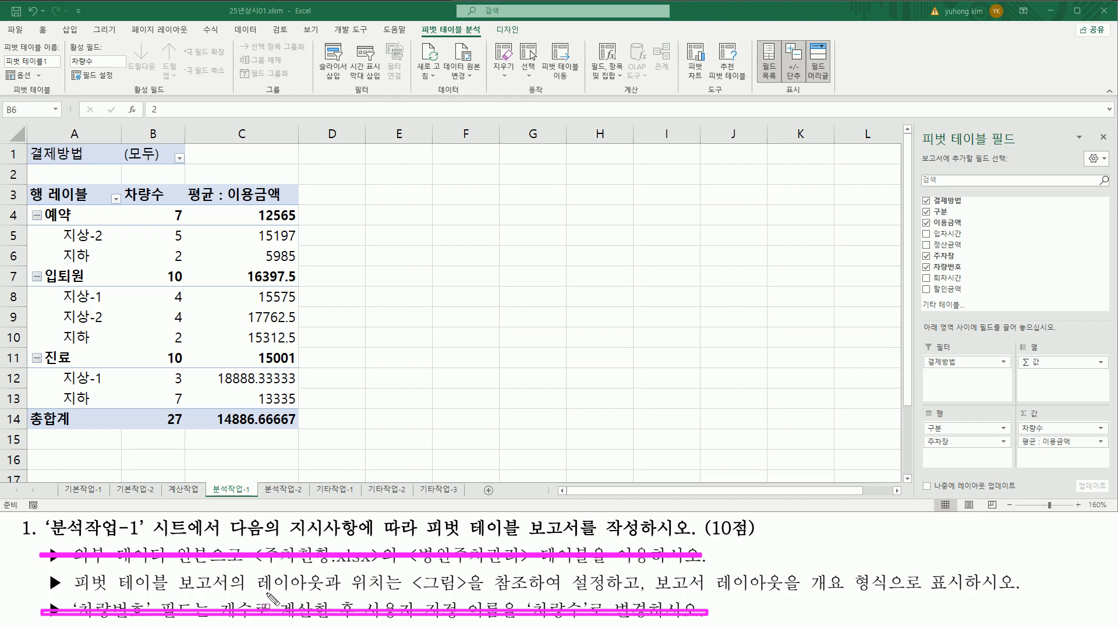
{"action": "left_click_drag", "start_coordinate": [250, 595], "coordinate": [603, 594]}
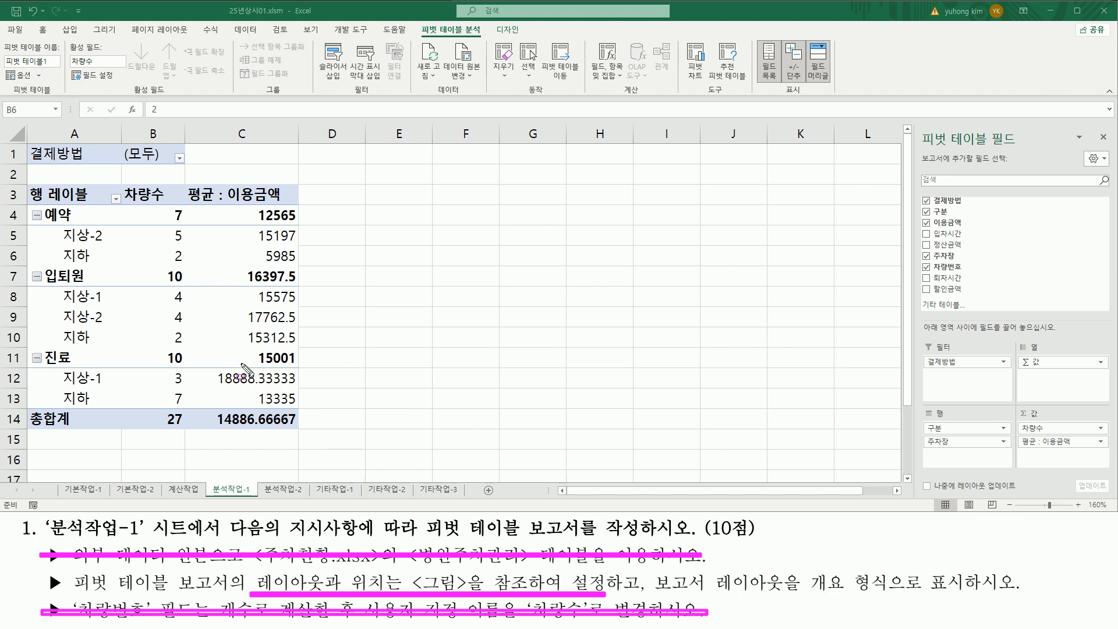
{"action": "mouse_move", "coordinate": [651, 569]}
{"action": "left_mouse_down"}
{"action": "mouse_move", "coordinate": [679, 600]}
{"action": "mouse_move", "coordinate": [964, 595]}
{"action": "left_mouse_up"}
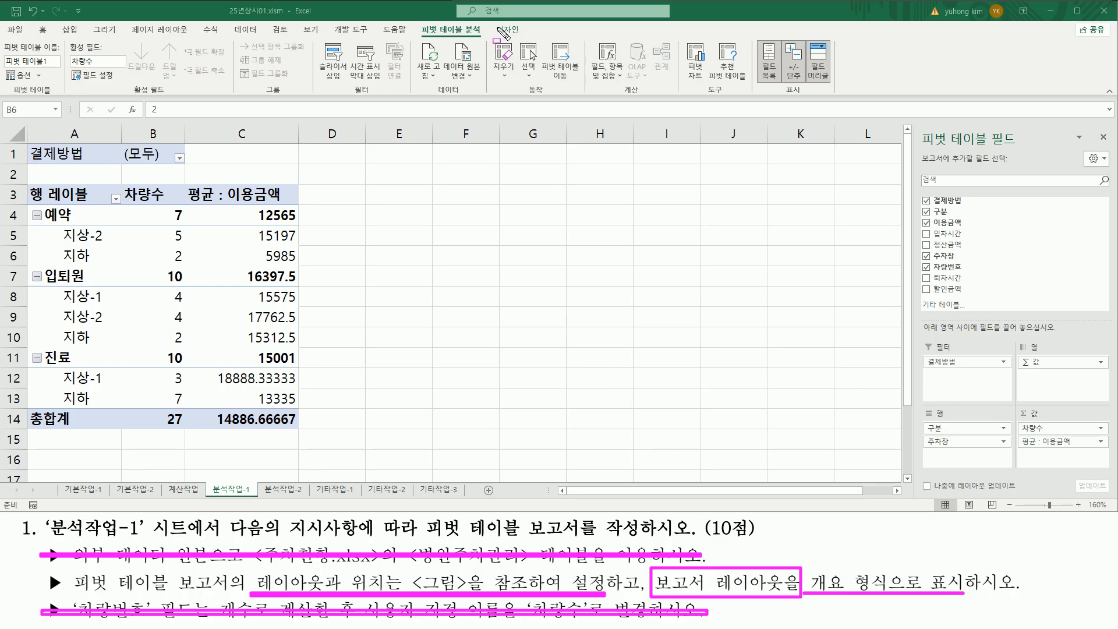
{"action": "left_click_drag", "start_coordinate": [493, 22], "coordinate": [527, 40]}
{"action": "key", "text": "Escape"}
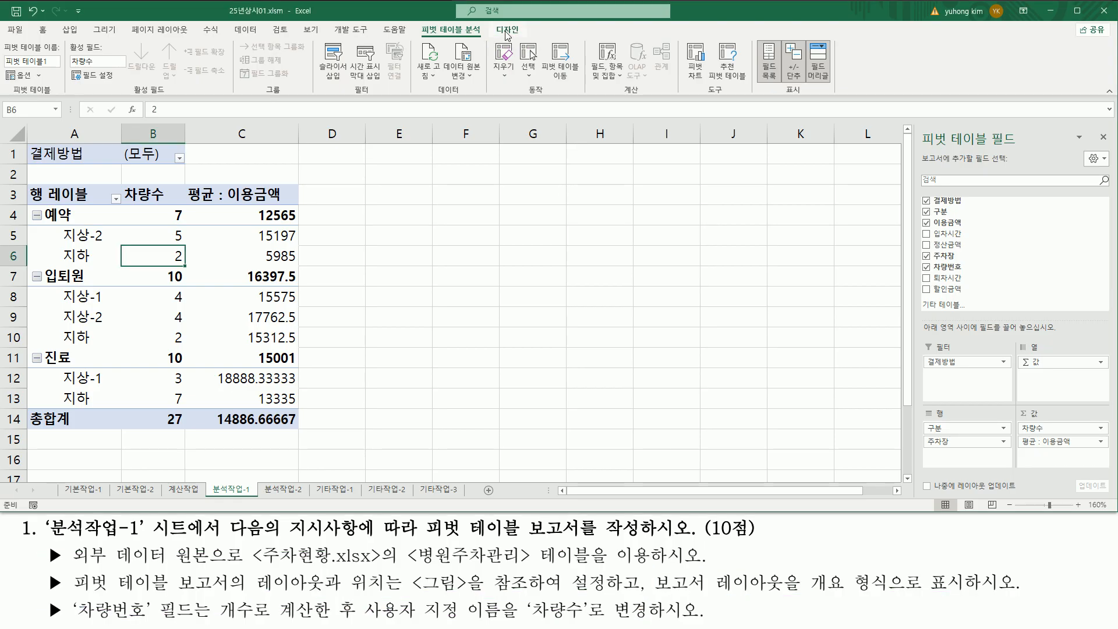
Change the PivotTable's report layout to outline form (개요 형식으로 표시).
{"action": "left_click", "coordinate": [507, 30]}
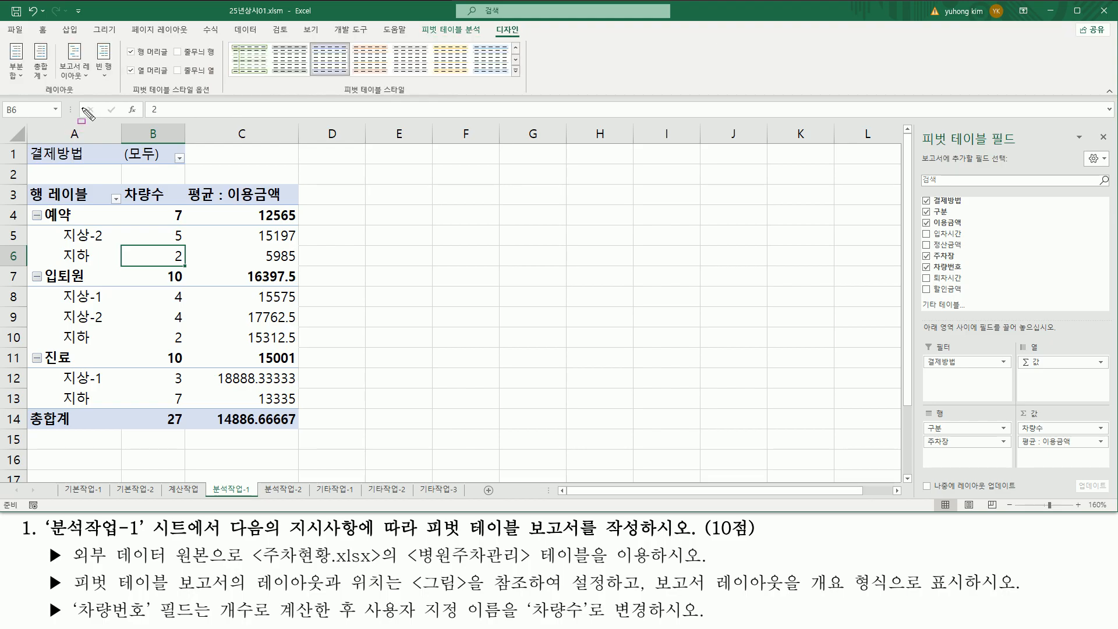
{"action": "left_click_drag", "start_coordinate": [34, 93], "coordinate": [80, 94]}
{"action": "left_click_drag", "start_coordinate": [59, 41], "coordinate": [92, 83]}
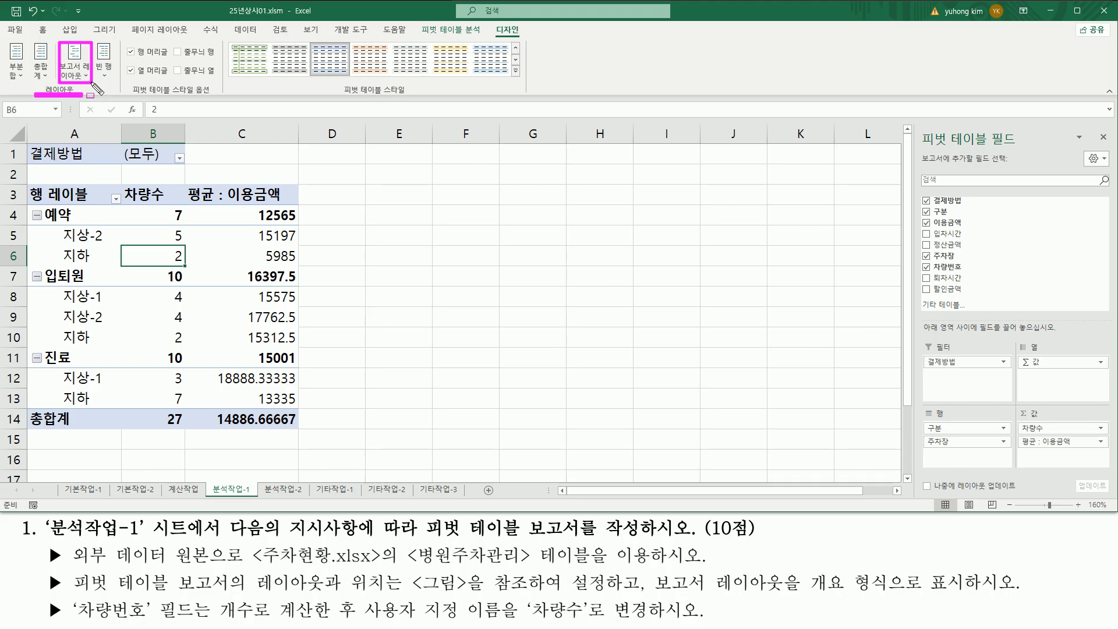
{"action": "key", "text": "Escape"}
{"action": "left_click", "coordinate": [84, 75]}
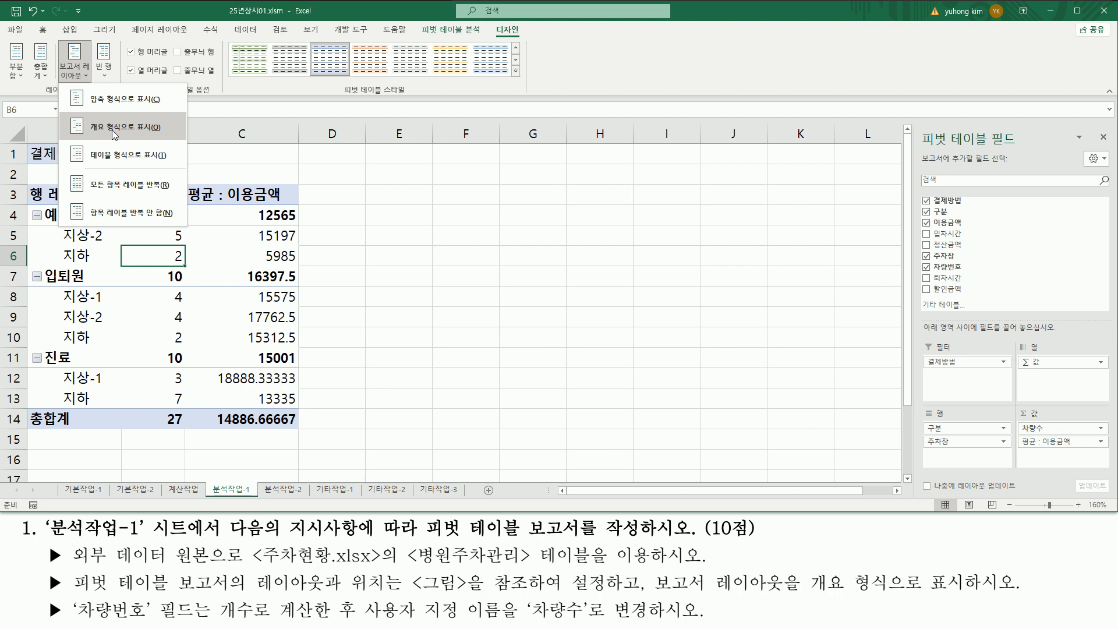
{"action": "left_click", "coordinate": [81, 126]}
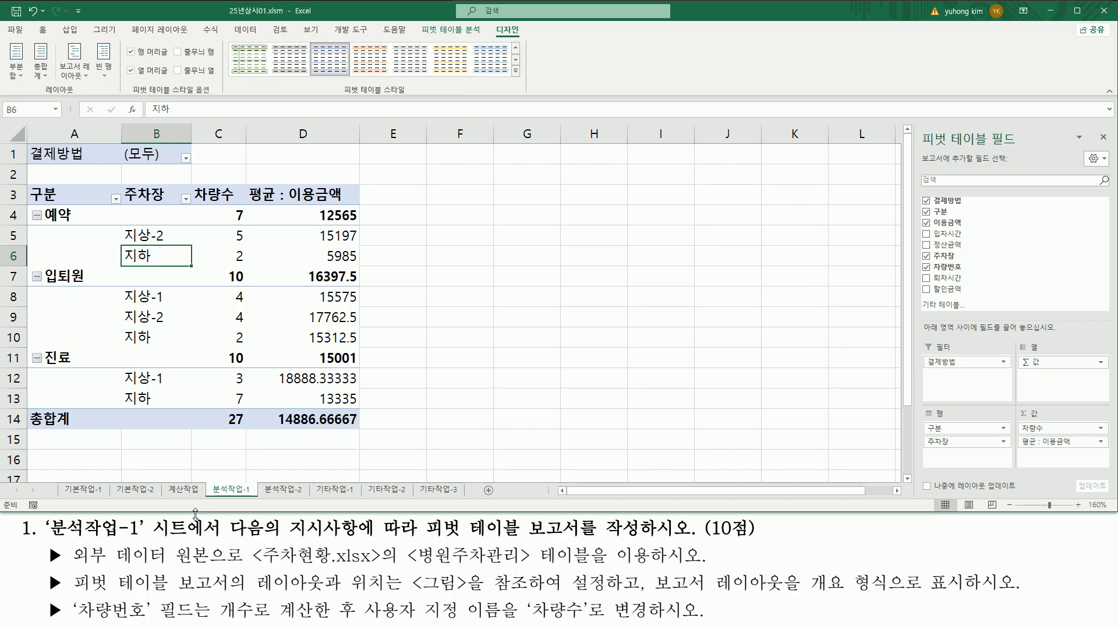
{"action": "mouse_move", "coordinate": [45, 550]}
{"action": "left_mouse_down"}
{"action": "mouse_move", "coordinate": [61, 600]}
{"action": "mouse_move", "coordinate": [1020, 622]}
{"action": "left_mouse_up"}
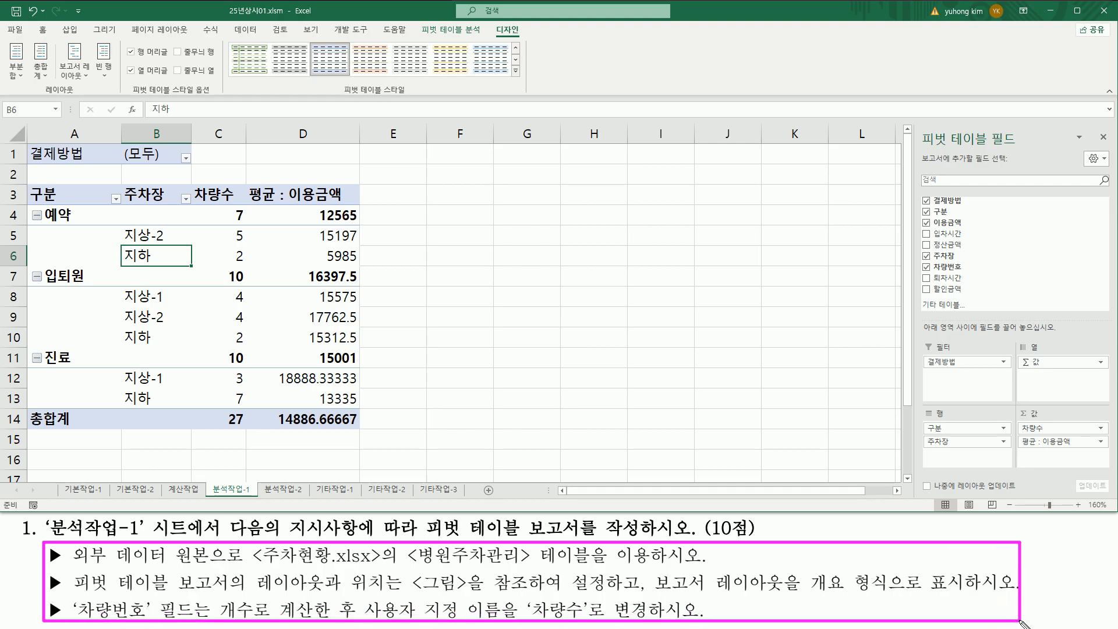
{"action": "key", "text": "Escape"}
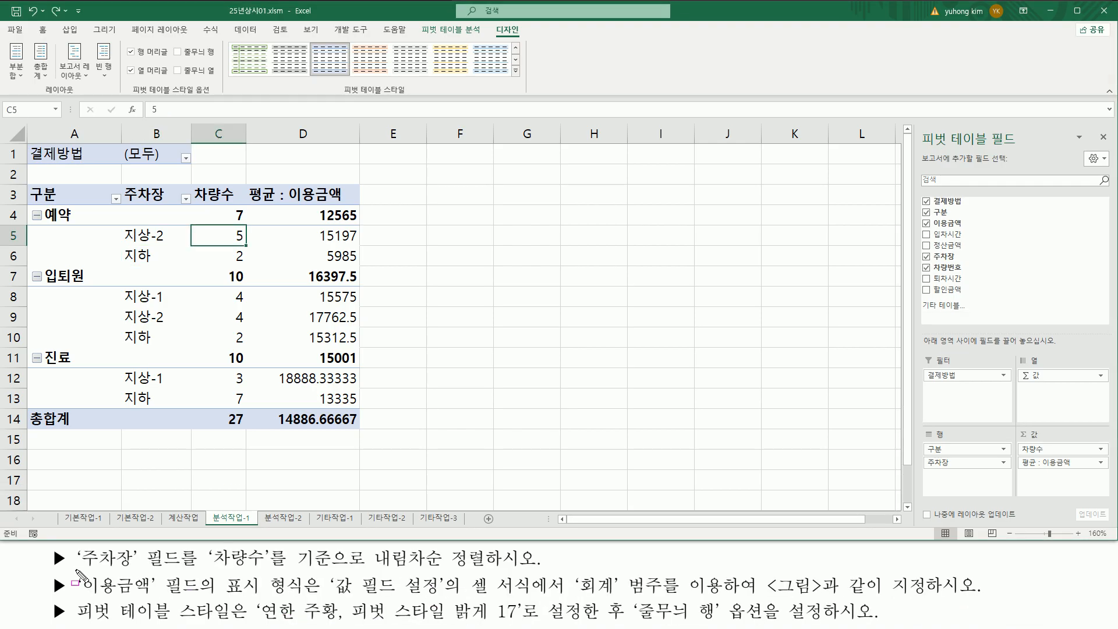
{"action": "left_click_drag", "start_coordinate": [77, 571], "coordinate": [173, 569]}
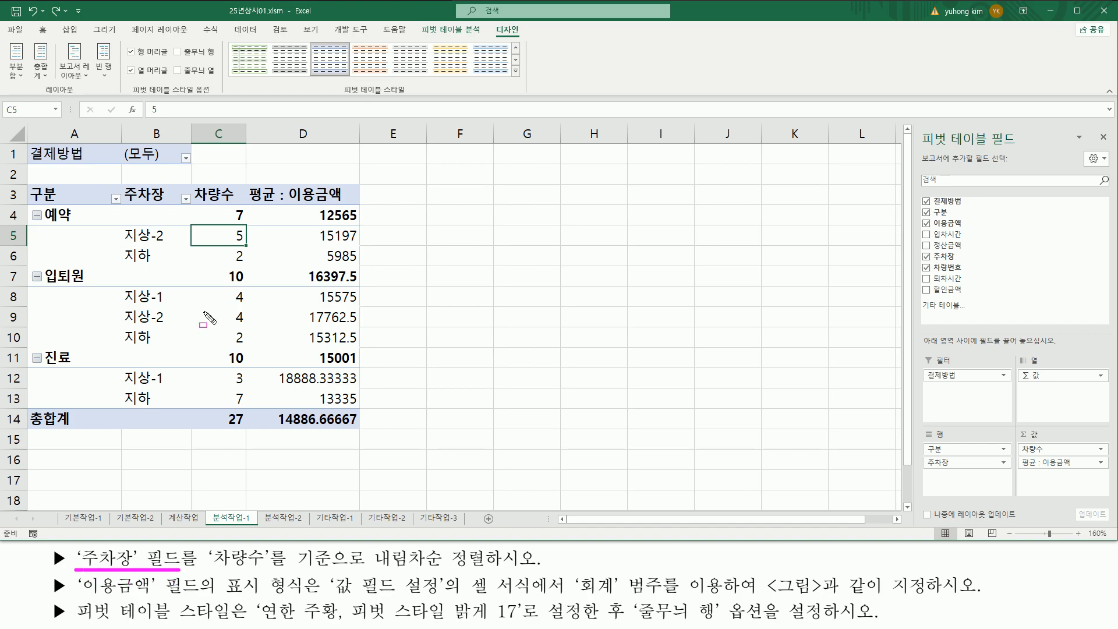
{"action": "mouse_move", "coordinate": [120, 181]}
{"action": "left_mouse_down"}
{"action": "mouse_move", "coordinate": [194, 206]}
{"action": "mouse_move", "coordinate": [195, 408]}
{"action": "left_mouse_up"}
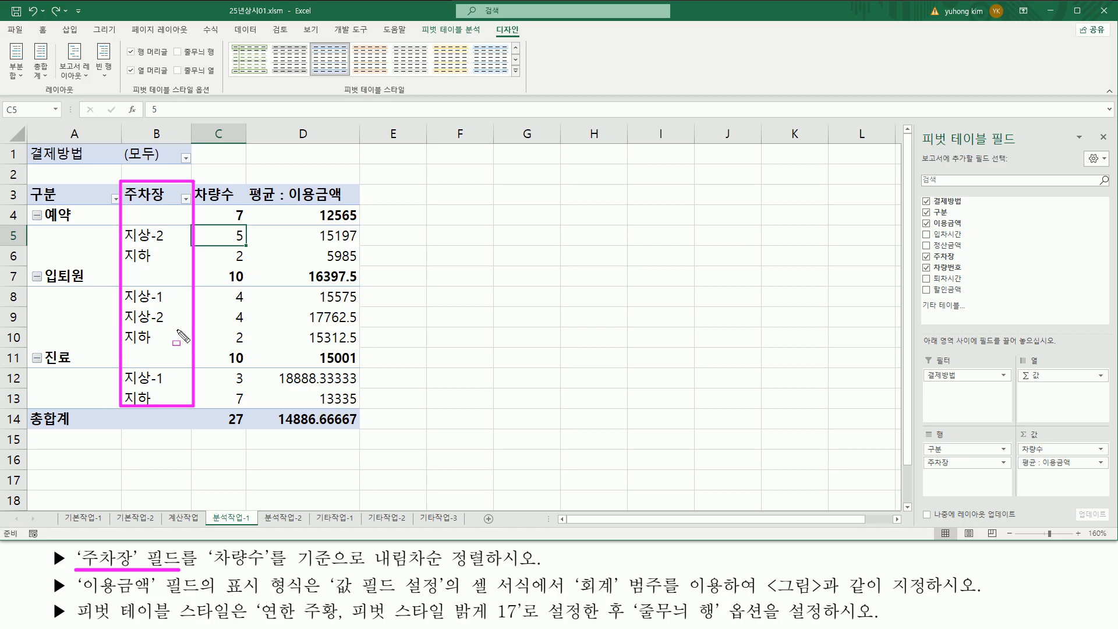
{"action": "left_click_drag", "start_coordinate": [208, 567], "coordinate": [535, 566]}
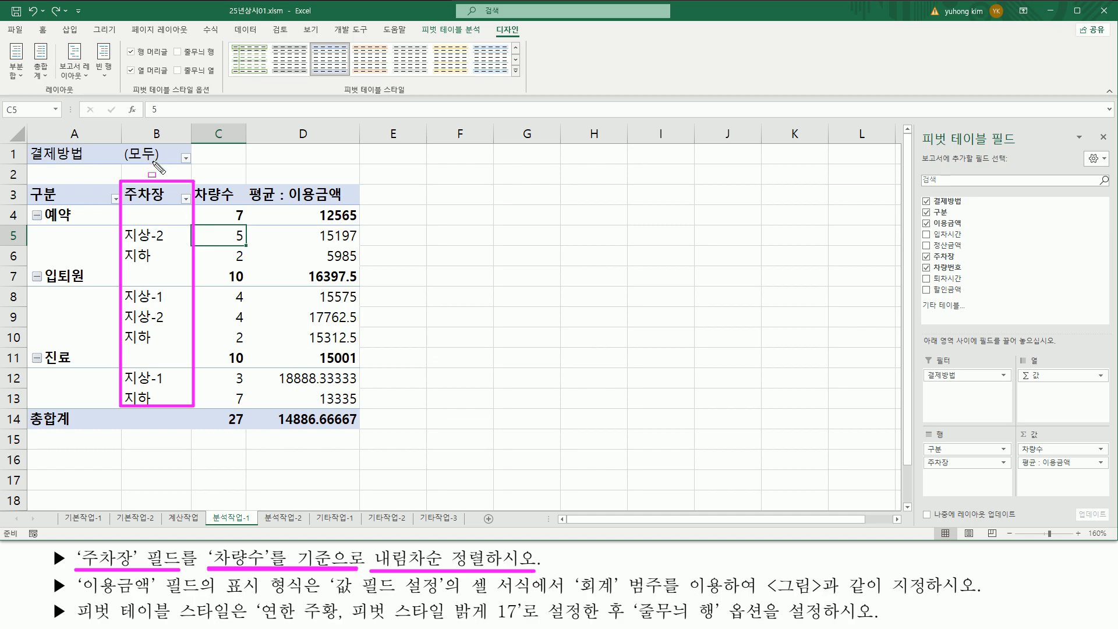
{"action": "key", "text": "Escape"}
{"action": "left_click_drag", "start_coordinate": [121, 182], "coordinate": [189, 203]}
{"action": "key", "text": "Escape"}
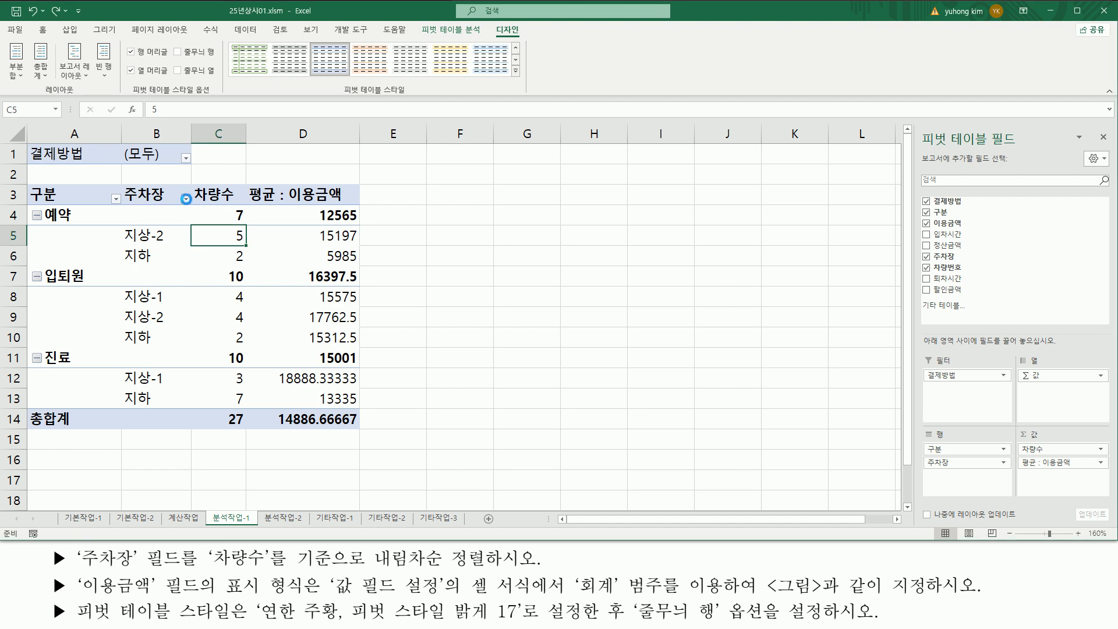
{"action": "left_click", "coordinate": [186, 199]}
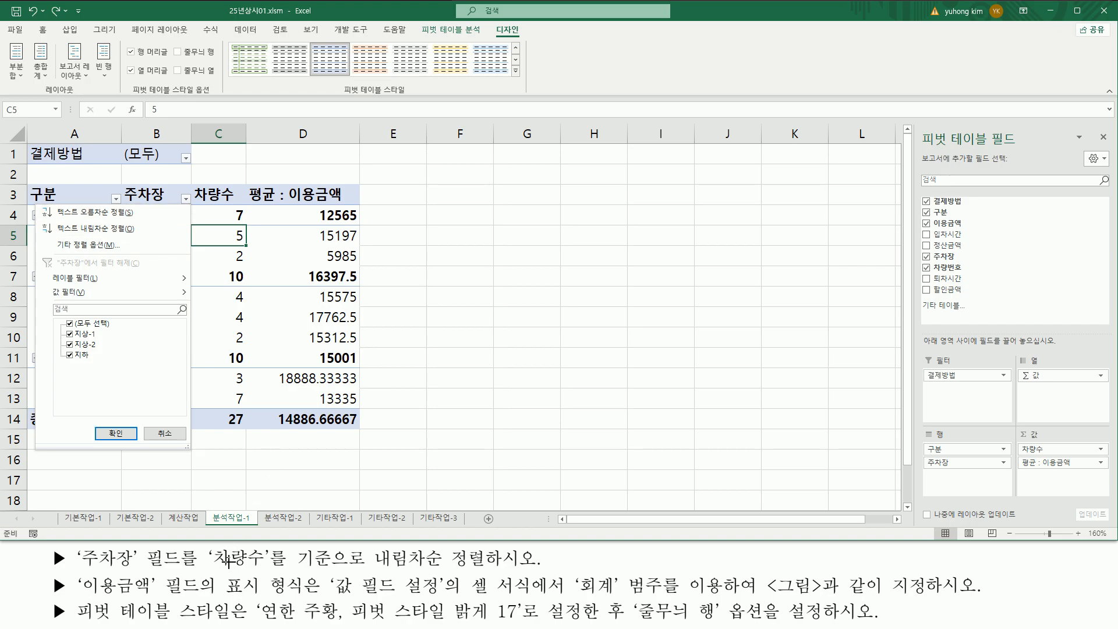
{"action": "left_click_drag", "start_coordinate": [208, 569], "coordinate": [367, 570]}
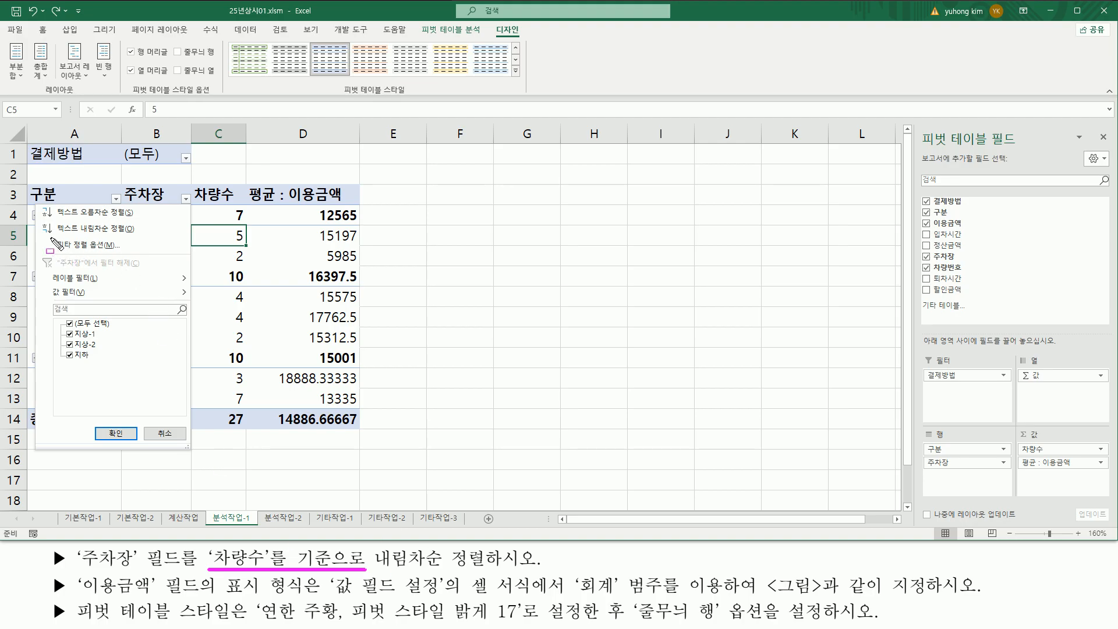
{"action": "left_click_drag", "start_coordinate": [51, 237], "coordinate": [126, 254]}
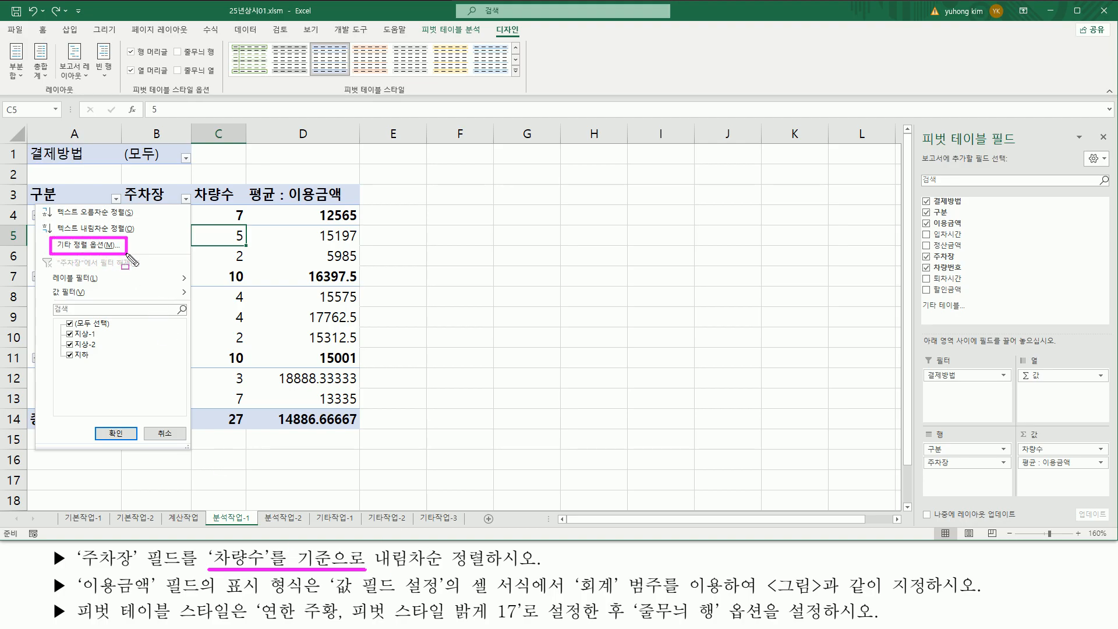
{"action": "key", "text": "Escape"}
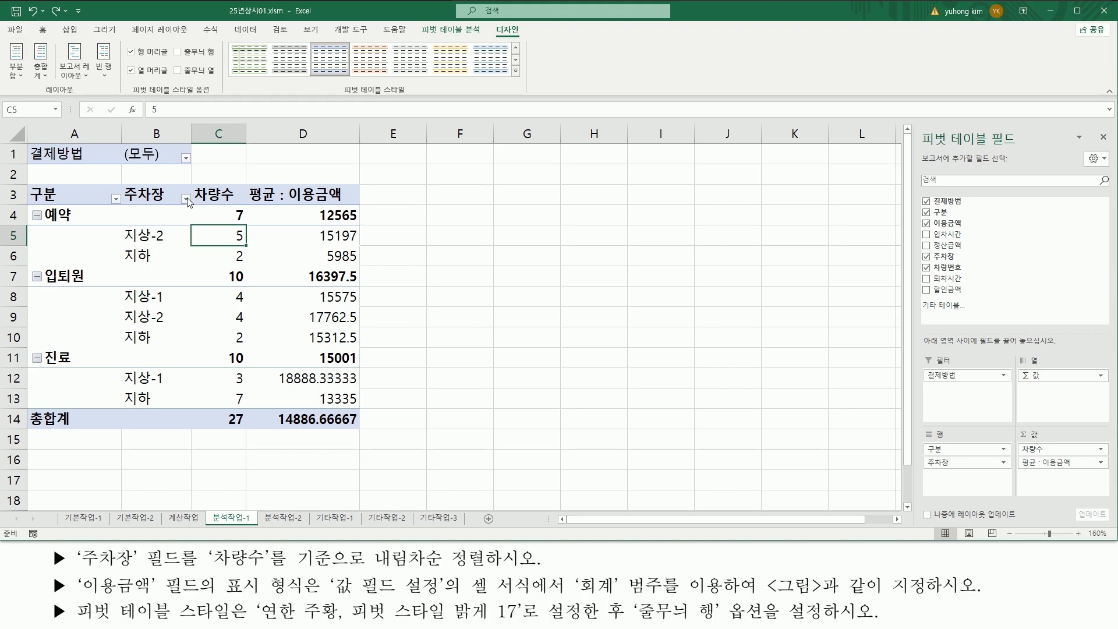
Sort the PivotTable's 주차장 row field in descending order based on 차량수.
{"action": "left_click", "coordinate": [185, 199]}
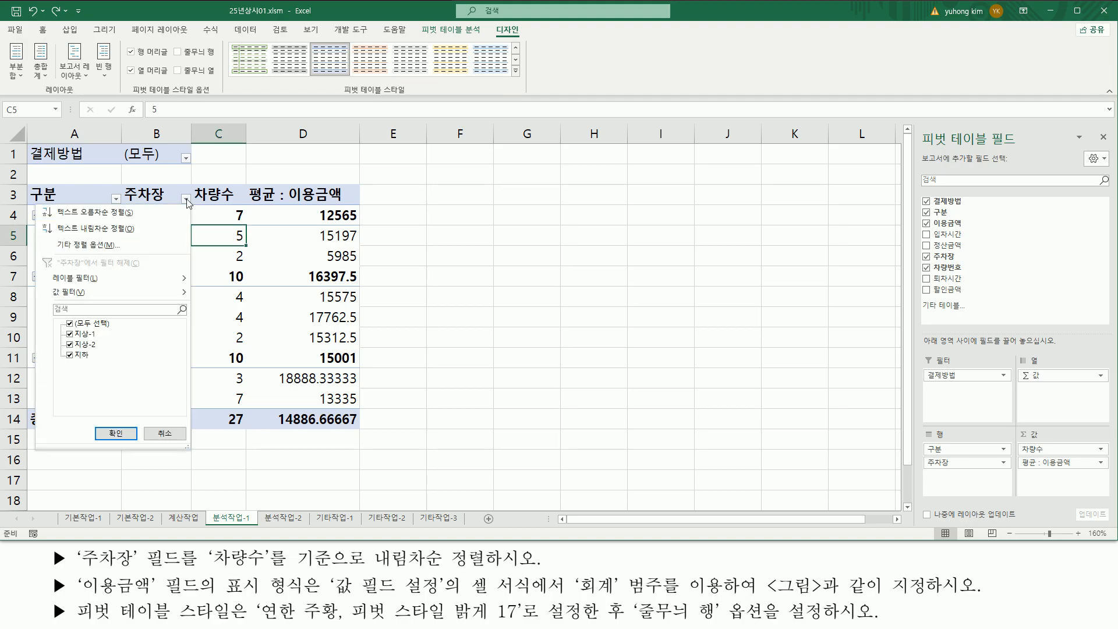
{"action": "left_click", "coordinate": [99, 247]}
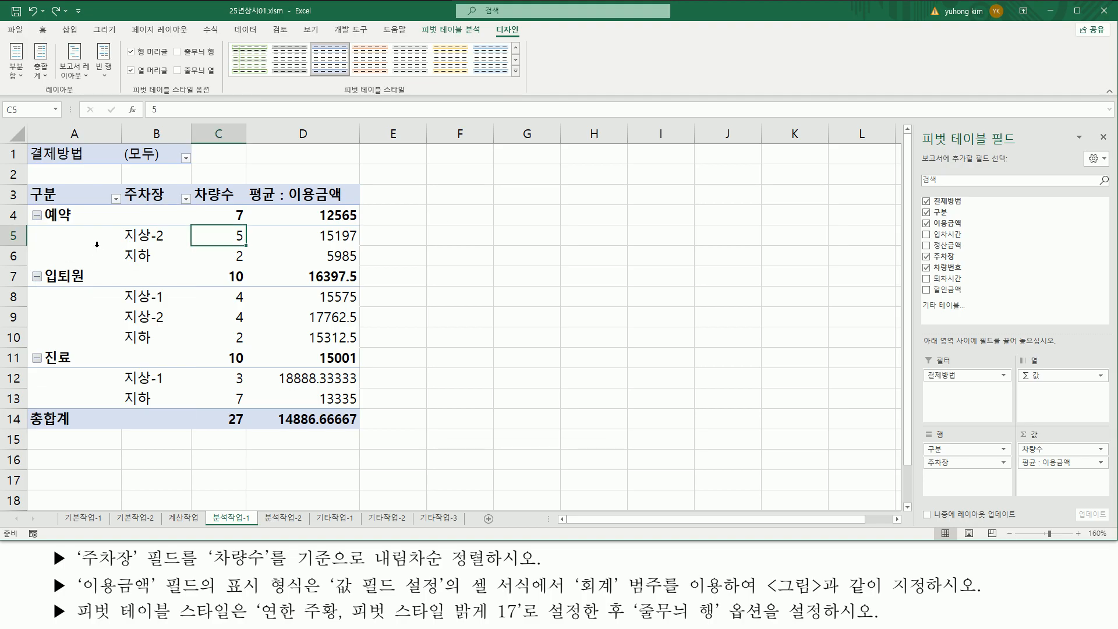
{"action": "mouse_move", "coordinate": [447, 226]}
{"action": "left_mouse_down"}
{"action": "mouse_move", "coordinate": [505, 246]}
{"action": "mouse_move", "coordinate": [486, 241]}
{"action": "left_mouse_up"}
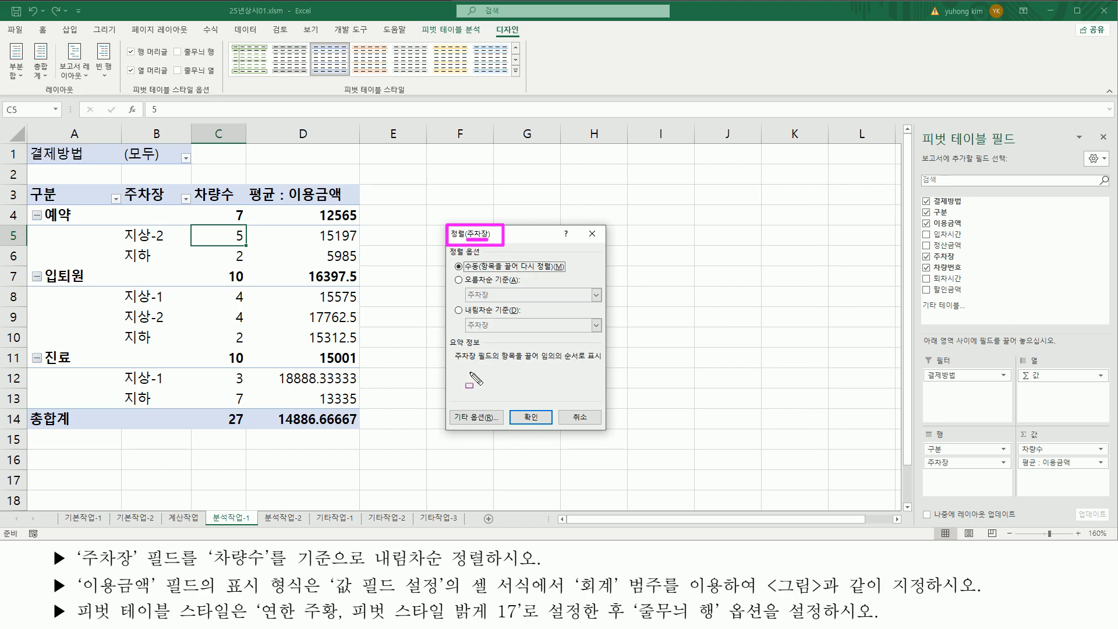
{"action": "left_click_drag", "start_coordinate": [451, 302], "coordinate": [526, 319]}
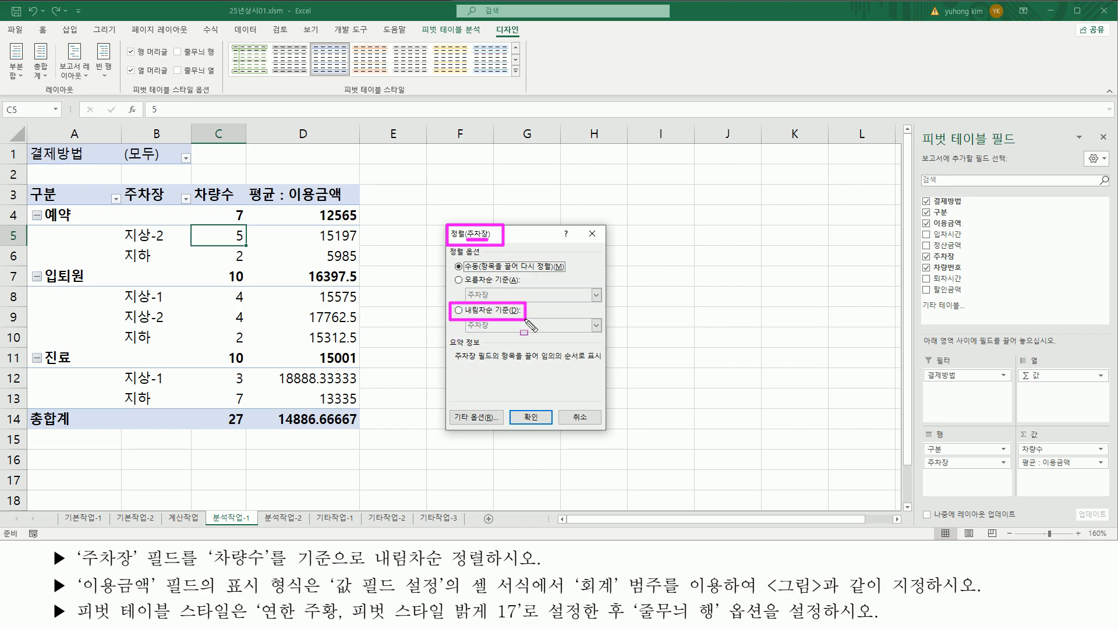
{"action": "key", "text": "Escape"}
{"action": "left_click", "coordinate": [481, 312]}
{"action": "left_click", "coordinate": [496, 325]}
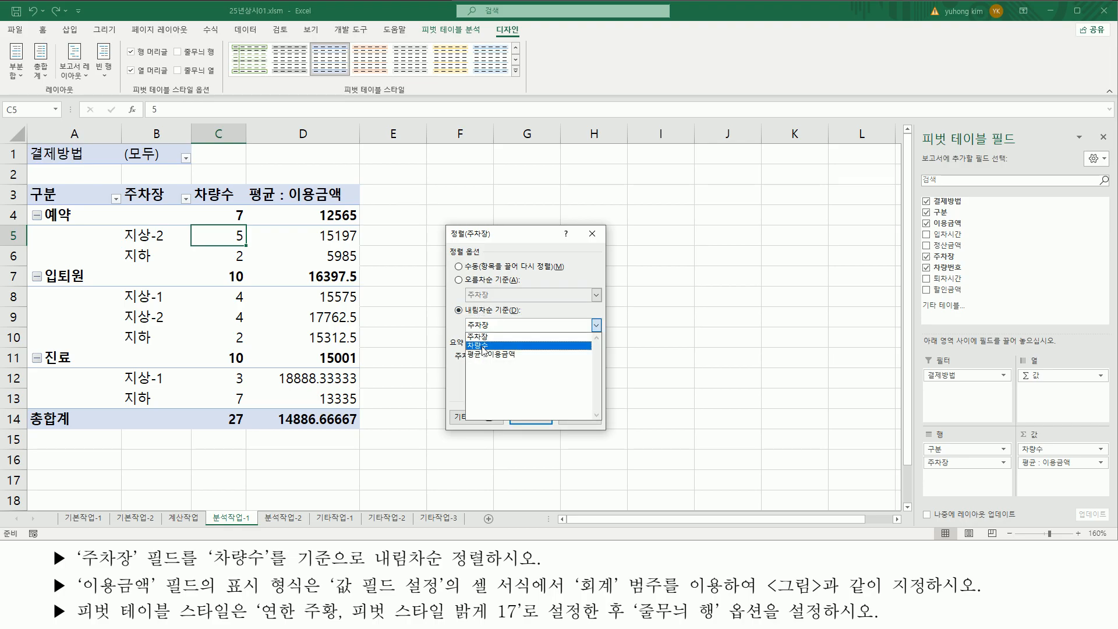
{"action": "left_click", "coordinate": [483, 346]}
{"action": "key", "text": "ctrl+2"}
{"action": "left_click_drag", "start_coordinate": [463, 332], "coordinate": [499, 331]}
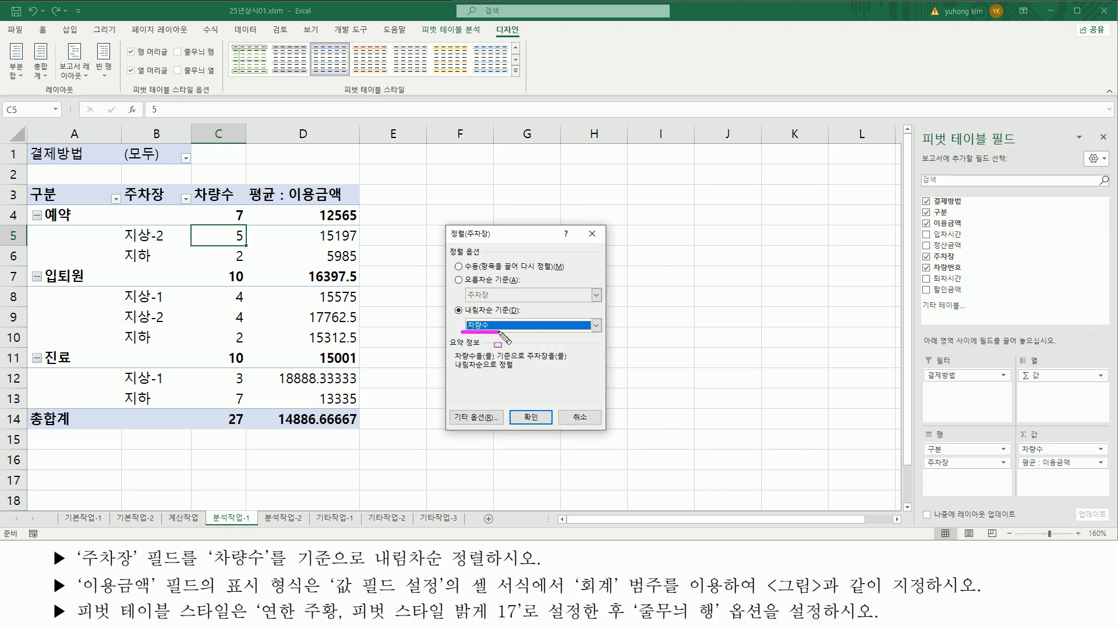
{"action": "left_click_drag", "start_coordinate": [449, 304], "coordinate": [523, 318]}
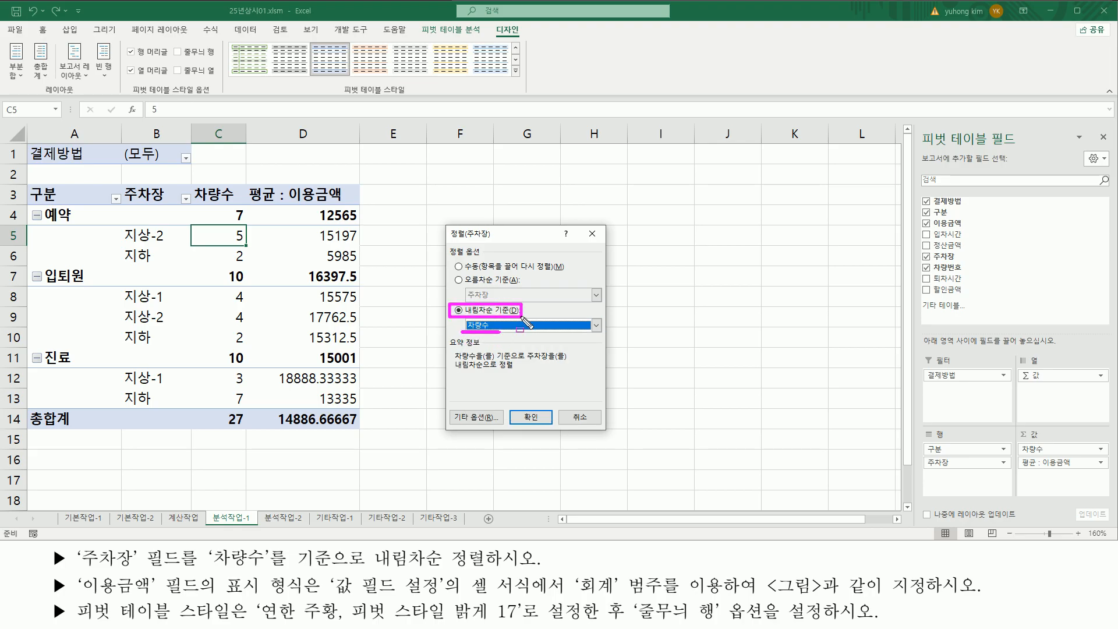
{"action": "left_click_drag", "start_coordinate": [510, 407], "coordinate": [557, 428]}
{"action": "key", "text": "Escape"}
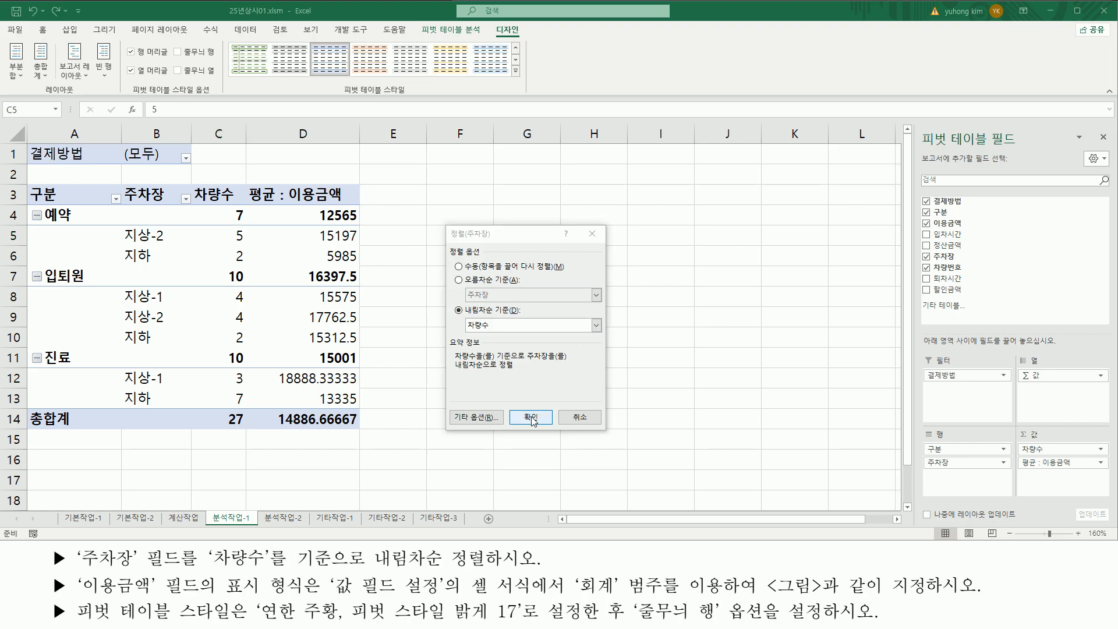
{"action": "left_click", "coordinate": [545, 418]}
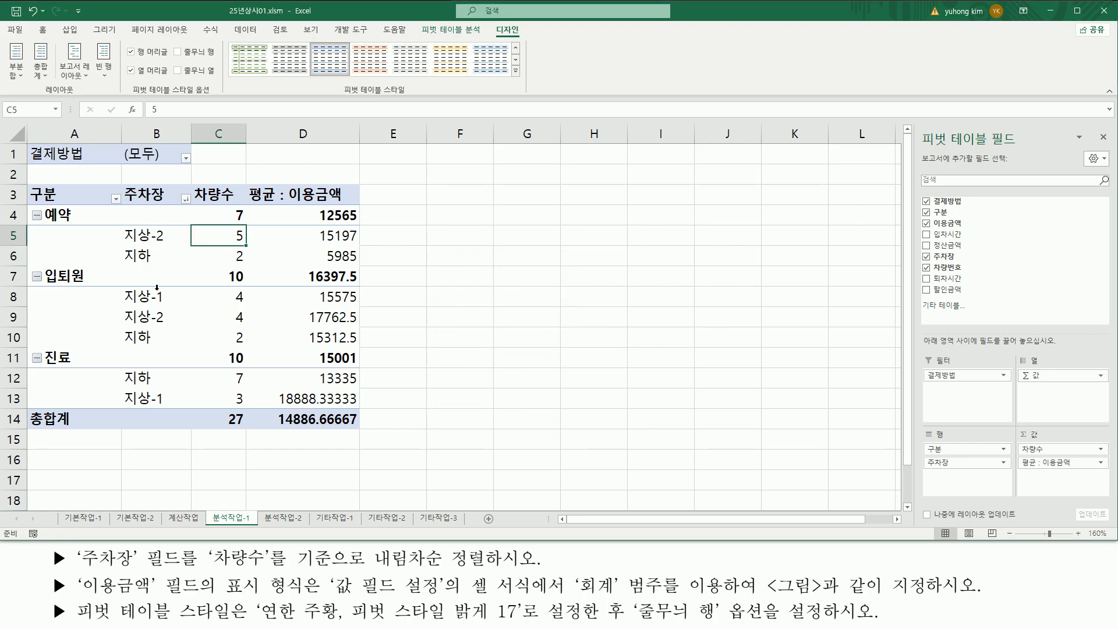
{"action": "mouse_move", "coordinate": [122, 180]}
{"action": "left_mouse_down"}
{"action": "mouse_move", "coordinate": [247, 248]}
{"action": "mouse_move", "coordinate": [250, 413]}
{"action": "left_mouse_up"}
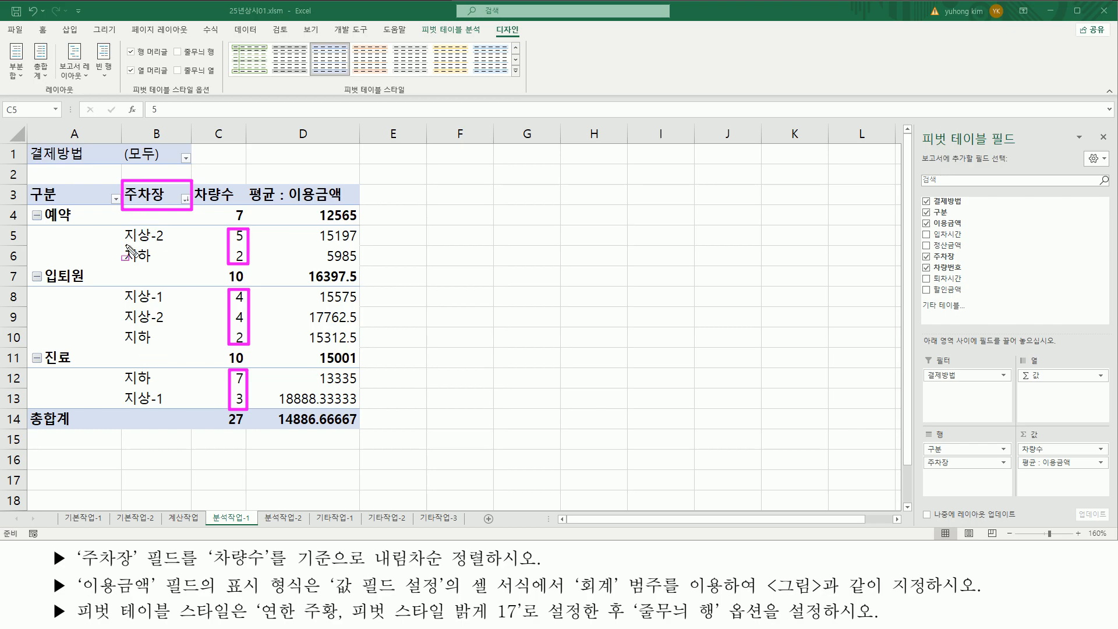
{"action": "left_click_drag", "start_coordinate": [122, 223], "coordinate": [182, 409]}
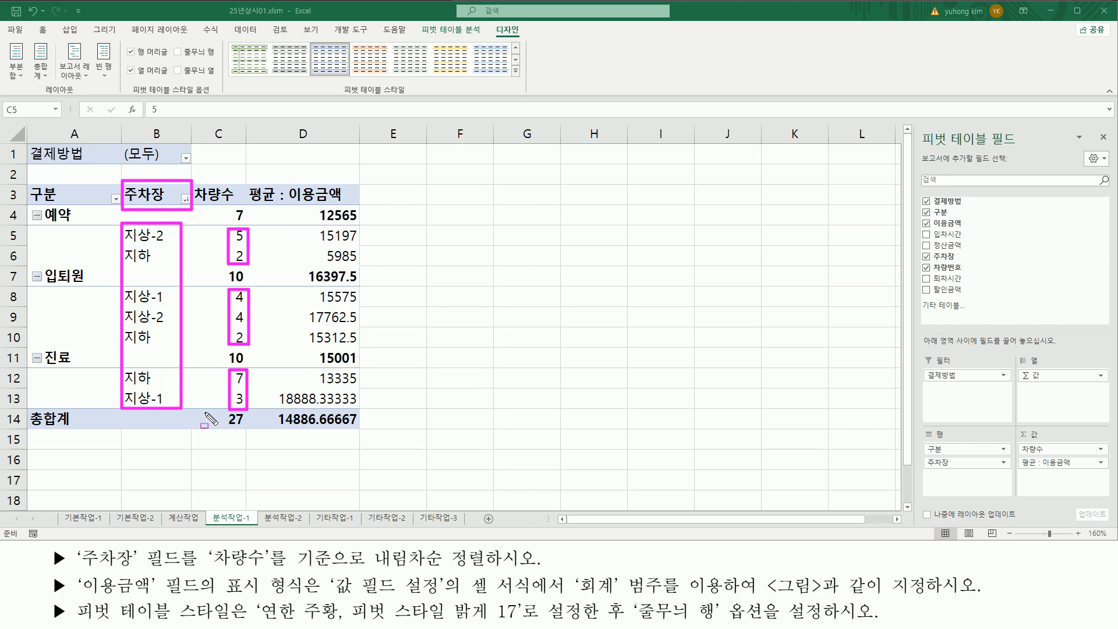
{"action": "left_click_drag", "start_coordinate": [46, 558], "coordinate": [598, 558]}
{"action": "key", "text": "Escape"}
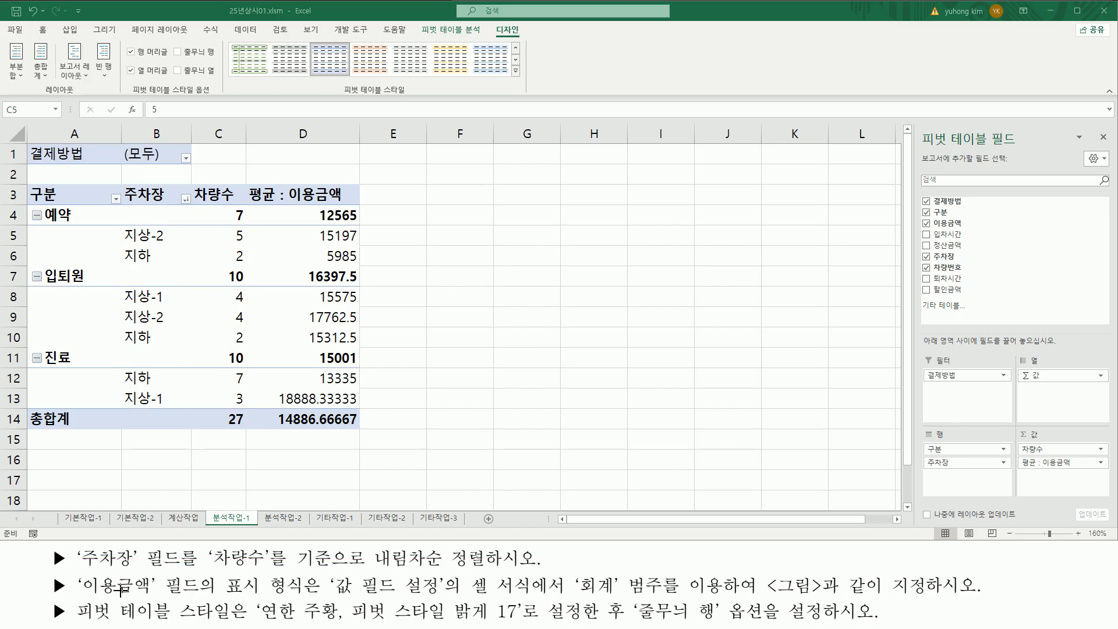
{"action": "mouse_move", "coordinate": [76, 596]}
{"action": "left_mouse_down"}
{"action": "mouse_move", "coordinate": [157, 596]}
{"action": "mouse_move", "coordinate": [165, 578]}
{"action": "left_mouse_up"}
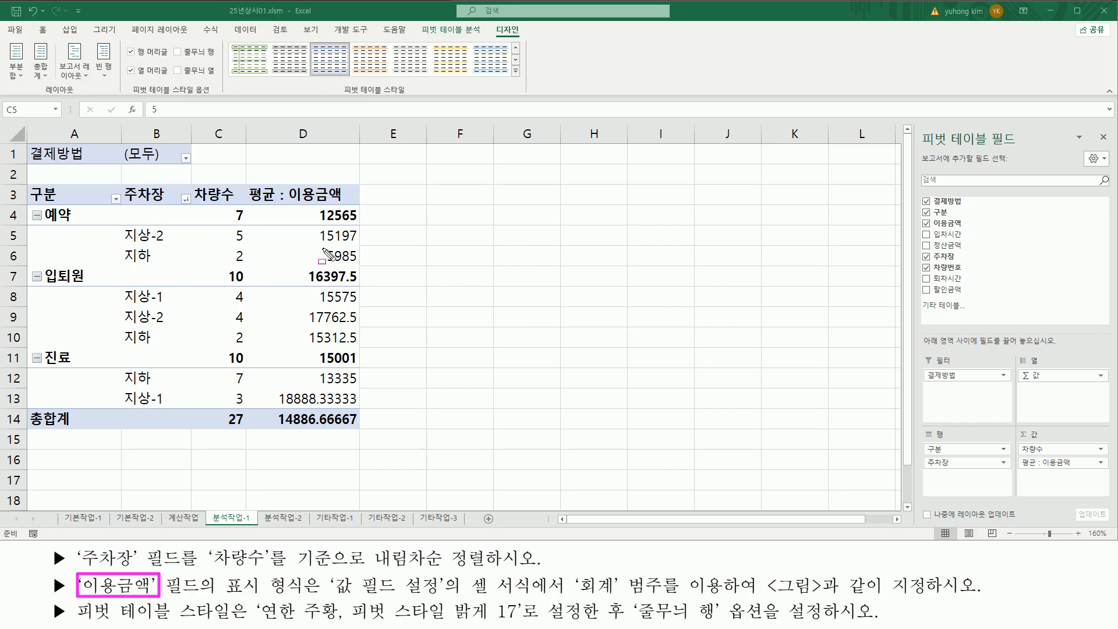
{"action": "mouse_move", "coordinate": [246, 181]}
{"action": "left_mouse_down"}
{"action": "mouse_move", "coordinate": [294, 262]}
{"action": "mouse_move", "coordinate": [358, 429]}
{"action": "left_mouse_up"}
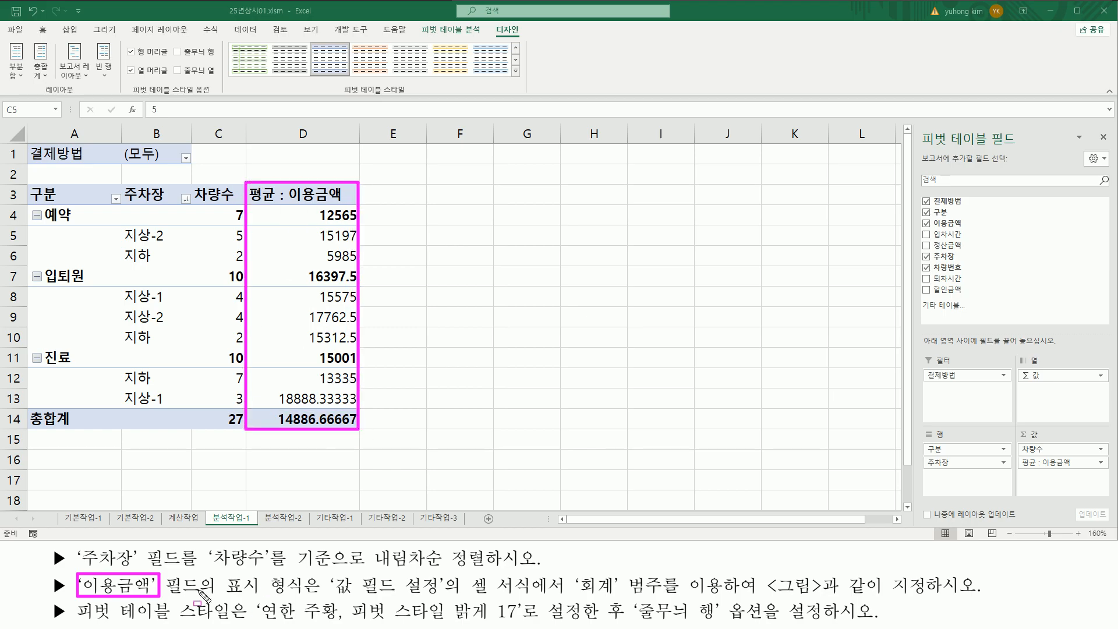
{"action": "key", "text": "e"}
{"action": "left_click_drag", "start_coordinate": [220, 595], "coordinate": [305, 595]}
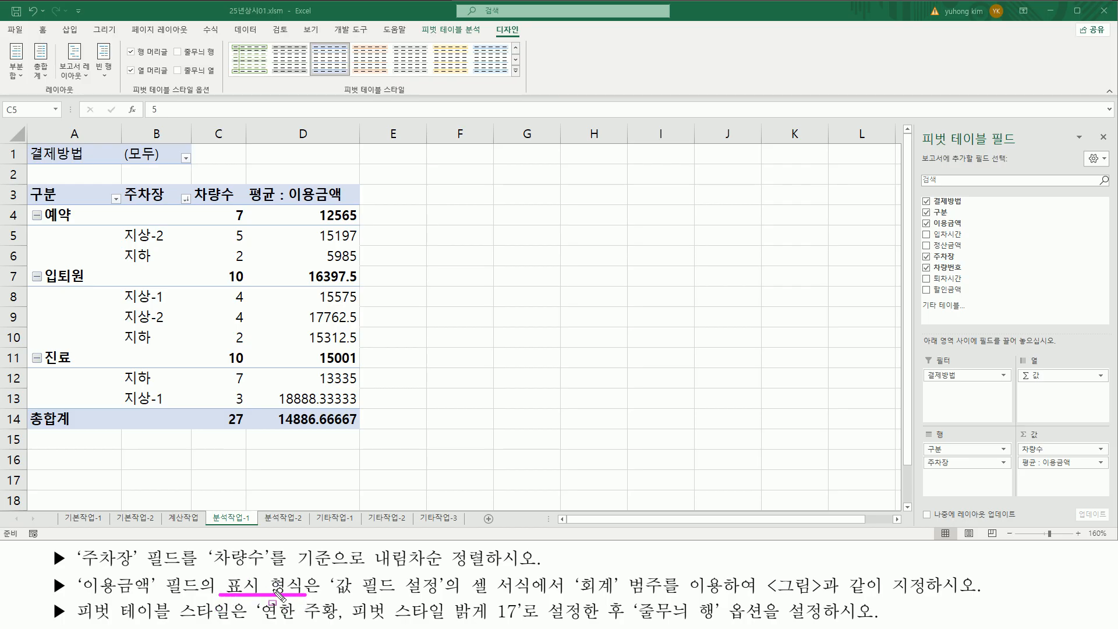
{"action": "mouse_move", "coordinate": [326, 572]}
{"action": "left_mouse_down"}
{"action": "mouse_move", "coordinate": [445, 599]}
{"action": "mouse_move", "coordinate": [627, 599]}
{"action": "left_mouse_up"}
{"action": "left_click_drag", "start_coordinate": [757, 596], "coordinate": [969, 598]}
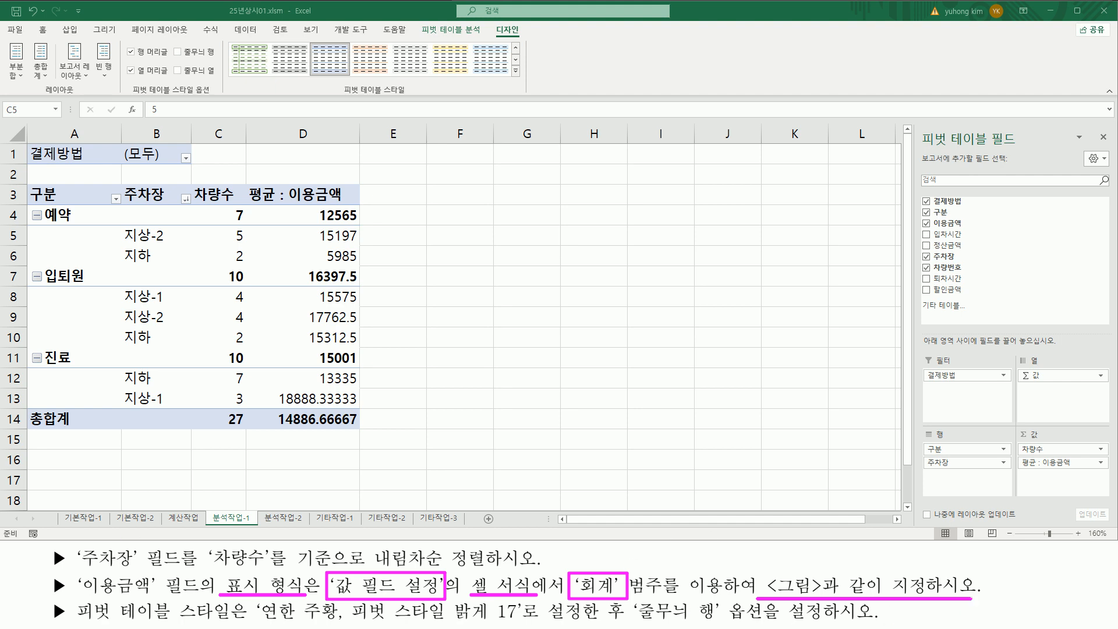
{"action": "left_click", "coordinate": [302, 236]}
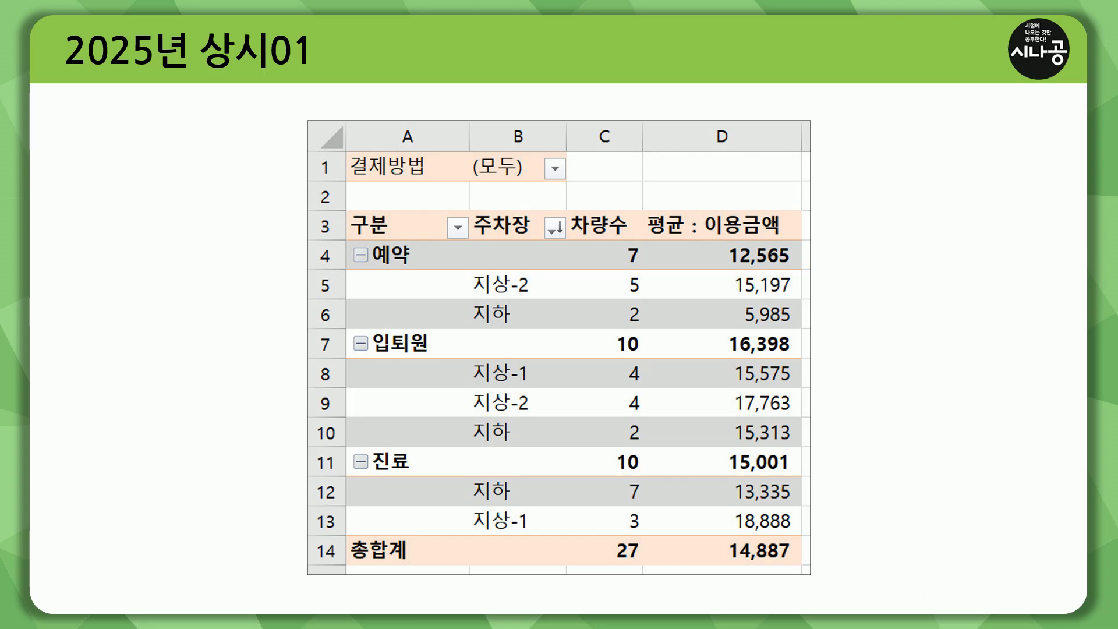
{"action": "key", "text": "ctrl+p"}
{"action": "mouse_move", "coordinate": [728, 238]}
{"action": "left_mouse_down"}
{"action": "mouse_move", "coordinate": [719, 244]}
{"action": "mouse_move", "coordinate": [728, 512]}
{"action": "mouse_move", "coordinate": [792, 572]}
{"action": "mouse_move", "coordinate": [802, 567]}
{"action": "left_mouse_up"}
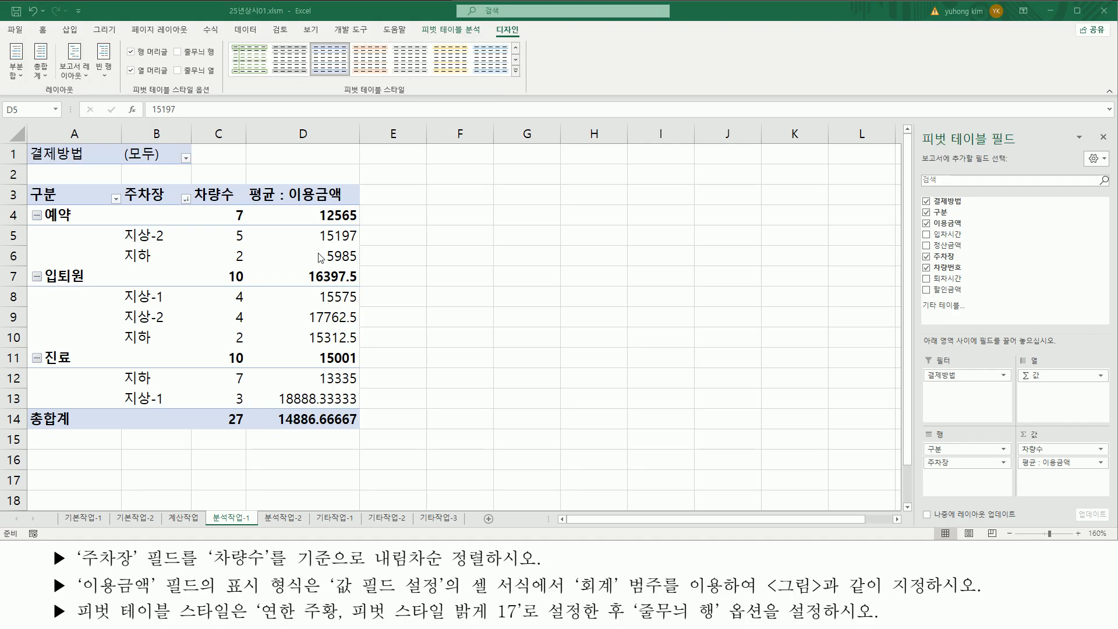
Set the number format category of the 이용금액 average to 회계 through its value field settings.
{"action": "left_click", "coordinate": [319, 257]}
{"action": "left_click", "coordinate": [307, 296]}
{"action": "left_click", "coordinate": [307, 317]}
{"action": "left_click", "coordinate": [309, 357]}
{"action": "left_click", "coordinate": [320, 269]}
{"action": "left_click", "coordinate": [321, 250]}
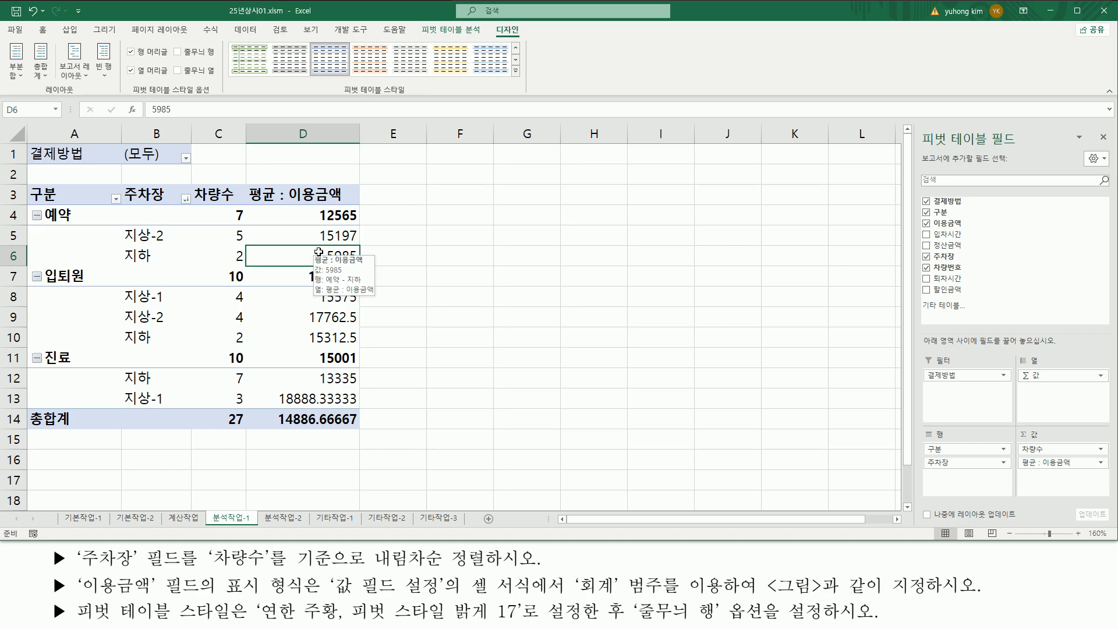
{"action": "right_click", "coordinate": [320, 254]}
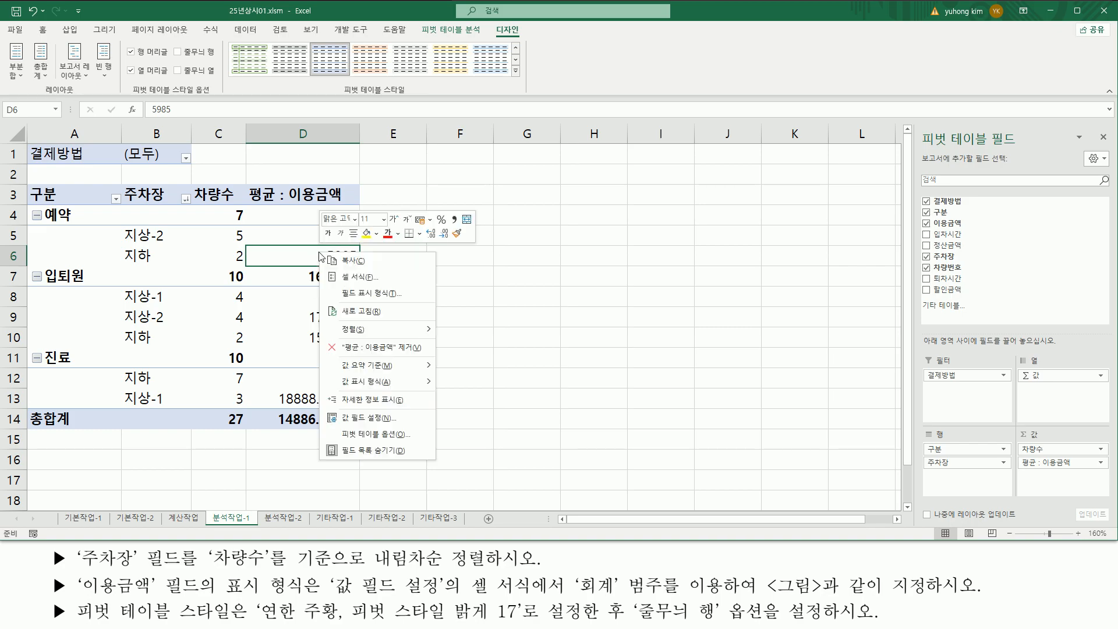
{"action": "left_click", "coordinate": [373, 421]}
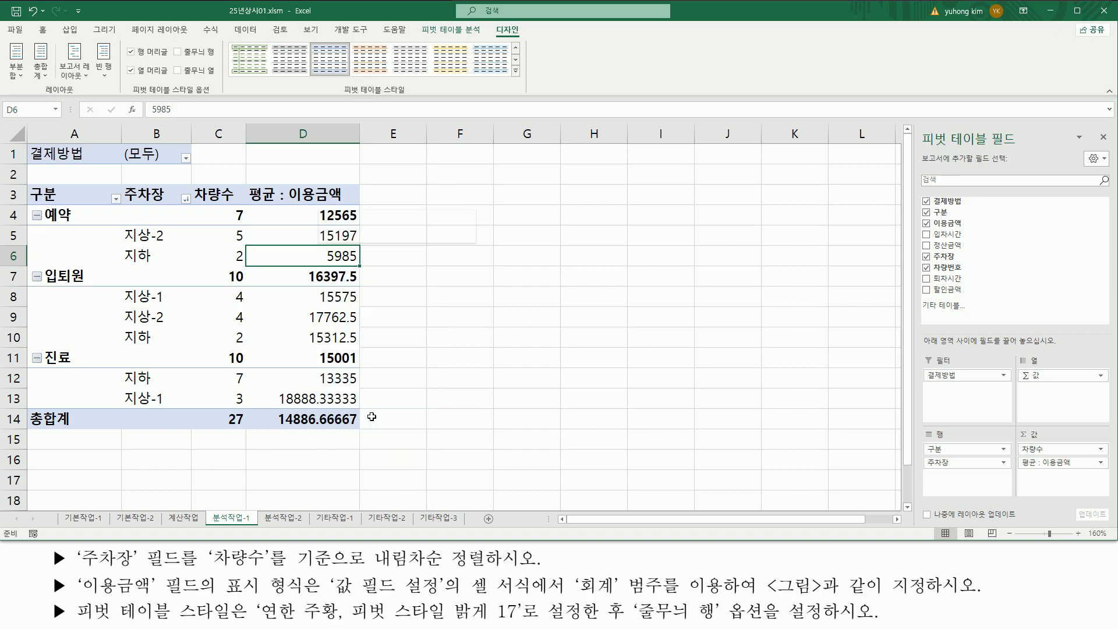
{"action": "mouse_move", "coordinate": [260, 302]}
{"action": "left_mouse_down"}
{"action": "mouse_move", "coordinate": [358, 320]}
{"action": "mouse_move", "coordinate": [486, 512]}
{"action": "left_mouse_up"}
{"action": "mouse_move", "coordinate": [319, 598]}
{"action": "left_mouse_down"}
{"action": "mouse_move", "coordinate": [401, 598]}
{"action": "mouse_move", "coordinate": [457, 571]}
{"action": "left_mouse_up"}
{"action": "left_click_drag", "start_coordinate": [221, 597], "coordinate": [305, 597]}
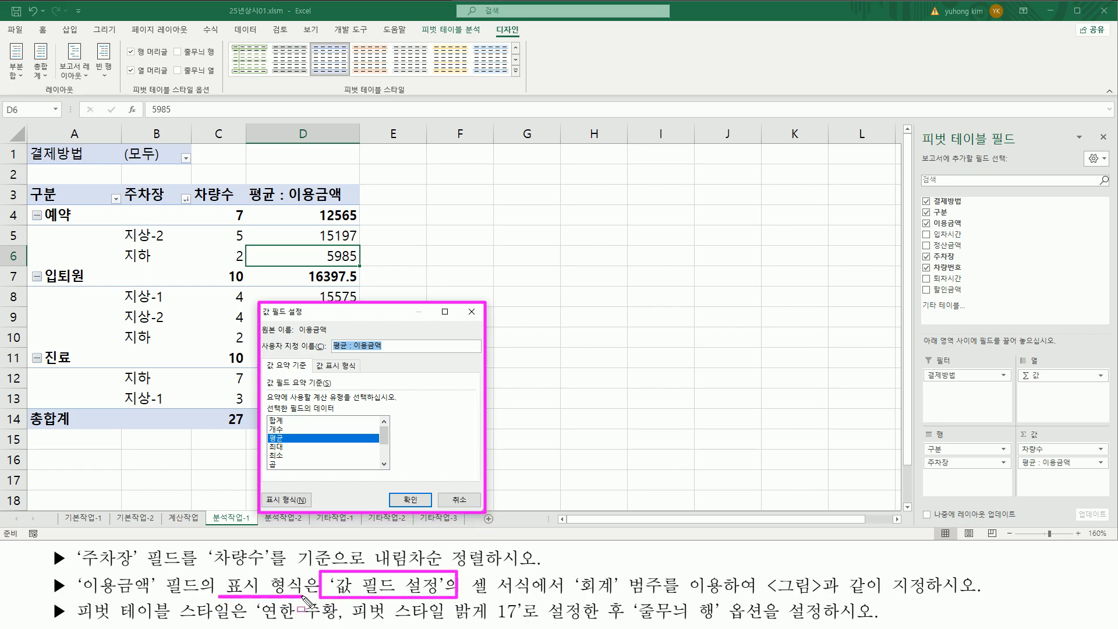
{"action": "left_click_drag", "start_coordinate": [264, 490], "coordinate": [305, 507]}
{"action": "key", "text": "Escape"}
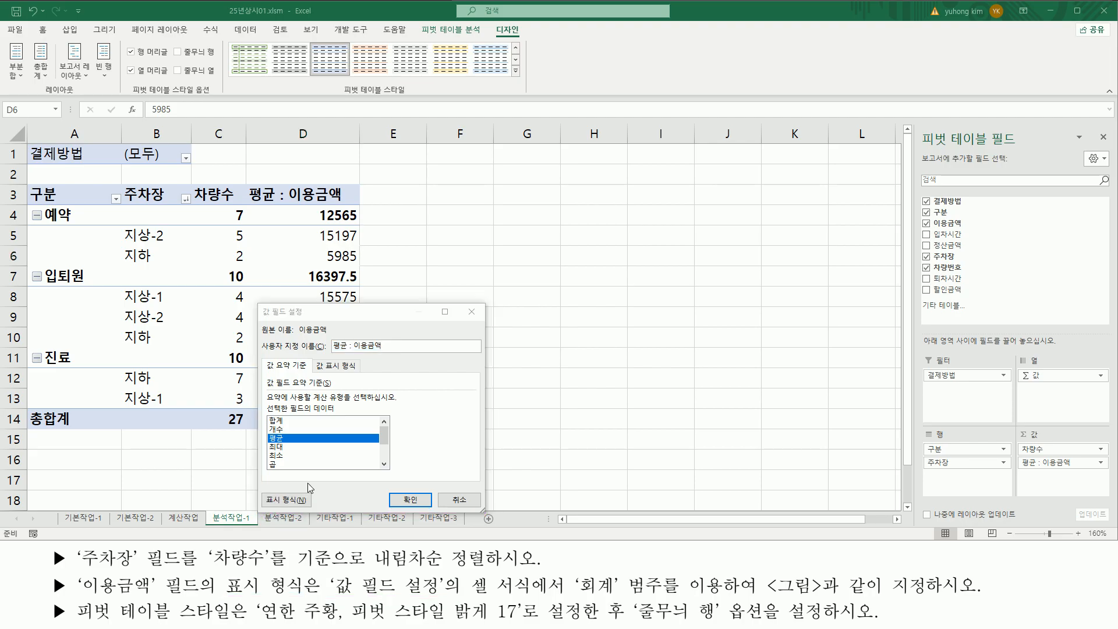
{"action": "left_click", "coordinate": [302, 500]}
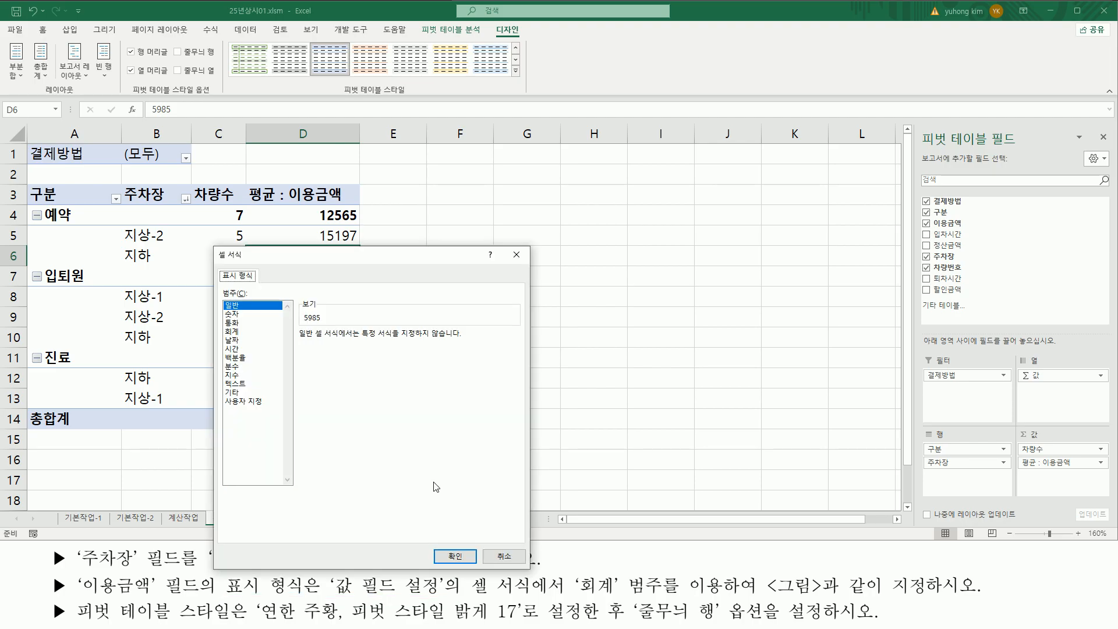
{"action": "mouse_move", "coordinate": [267, 261]}
{"action": "left_mouse_down"}
{"action": "mouse_move", "coordinate": [577, 181]}
{"action": "mouse_move", "coordinate": [573, 191]}
{"action": "mouse_move", "coordinate": [561, 179]}
{"action": "left_mouse_up"}
{"action": "key", "text": "ctrl+2"}
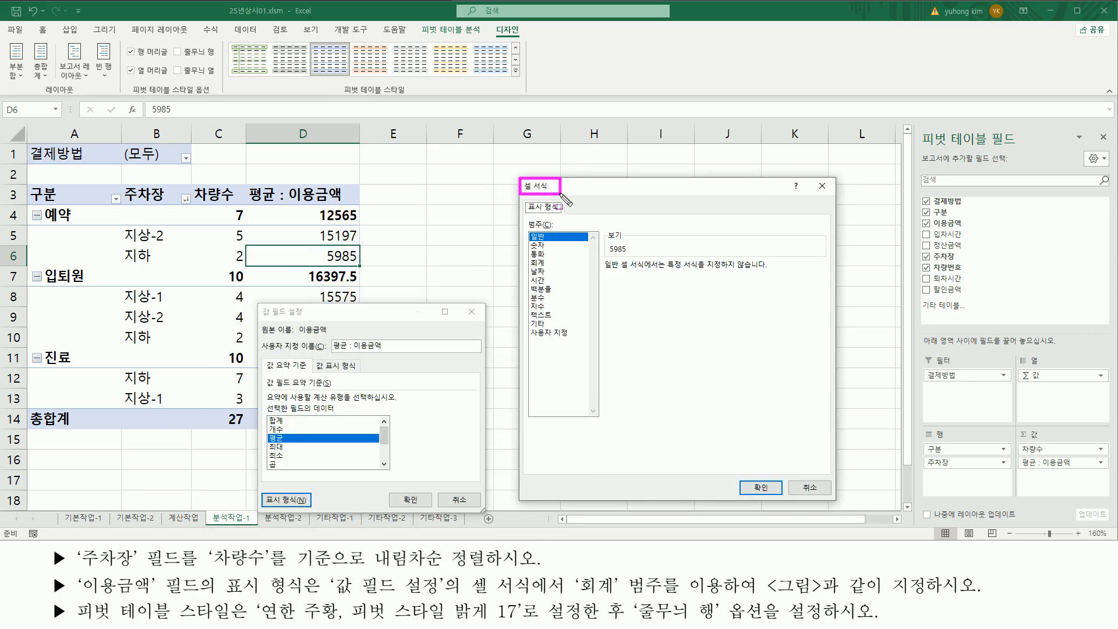
{"action": "left_click_drag", "start_coordinate": [575, 596], "coordinate": [726, 571]}
{"action": "key", "text": "Escape"}
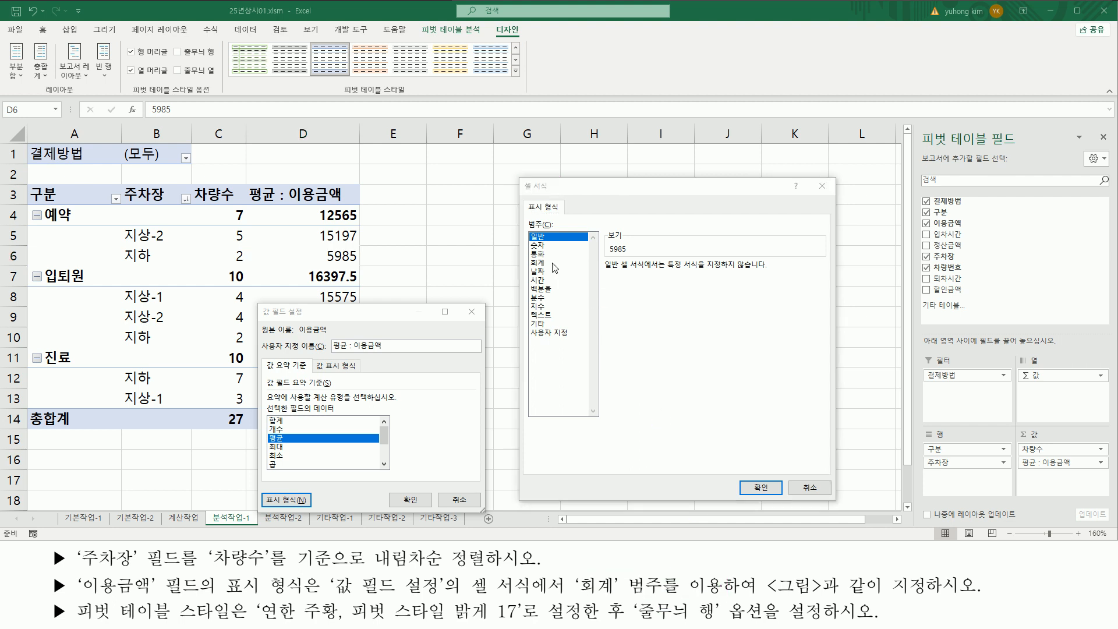
{"action": "left_click", "coordinate": [551, 263]}
{"action": "mouse_move", "coordinate": [527, 255]}
{"action": "left_mouse_down"}
{"action": "mouse_move", "coordinate": [555, 272]}
{"action": "mouse_move", "coordinate": [703, 273]}
{"action": "mouse_move", "coordinate": [701, 259]}
{"action": "left_mouse_up"}
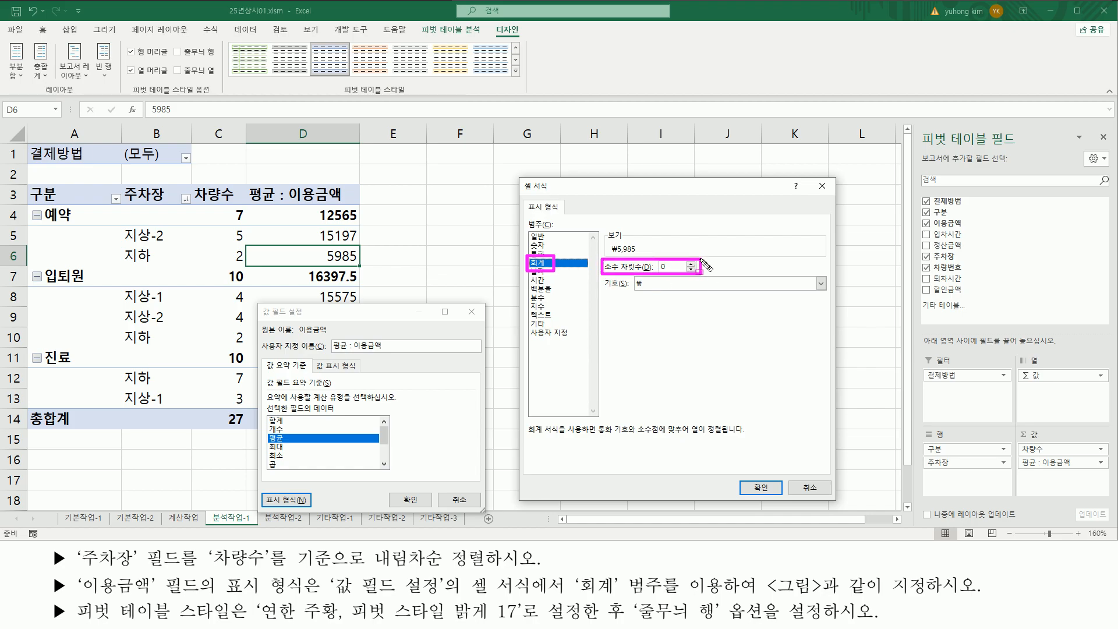
Set the accounting format's currency symbol to 없음 and apply it to the 이용금액 average.
{"action": "left_click_drag", "start_coordinate": [601, 289], "coordinate": [651, 290]}
{"action": "key", "text": "Escape"}
{"action": "left_click", "coordinate": [657, 284]}
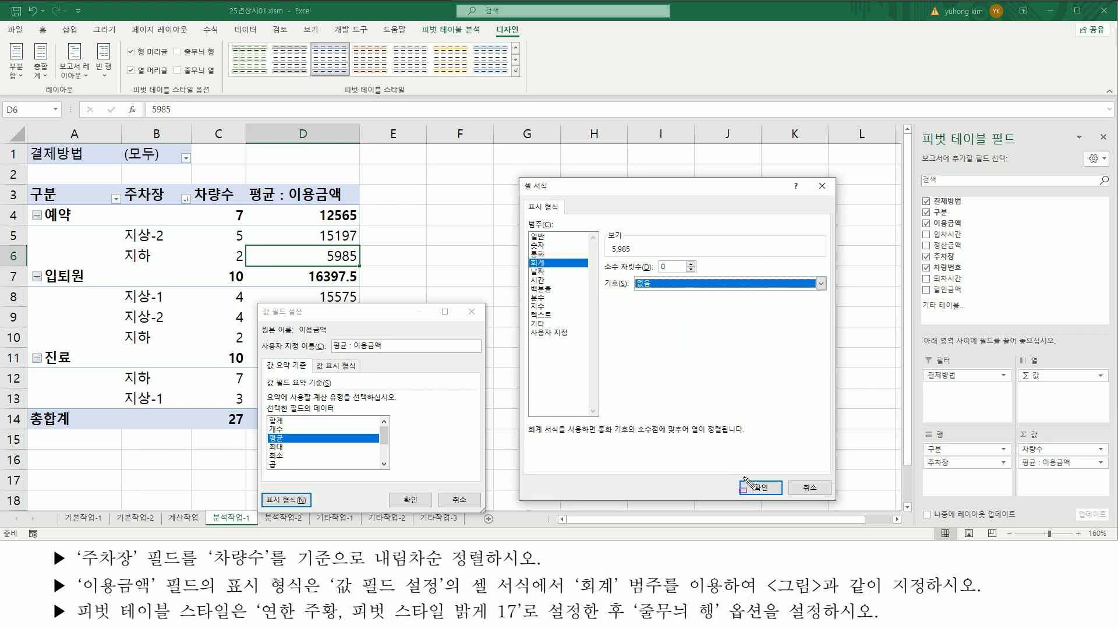
{"action": "left_click_drag", "start_coordinate": [740, 475], "coordinate": [780, 498]}
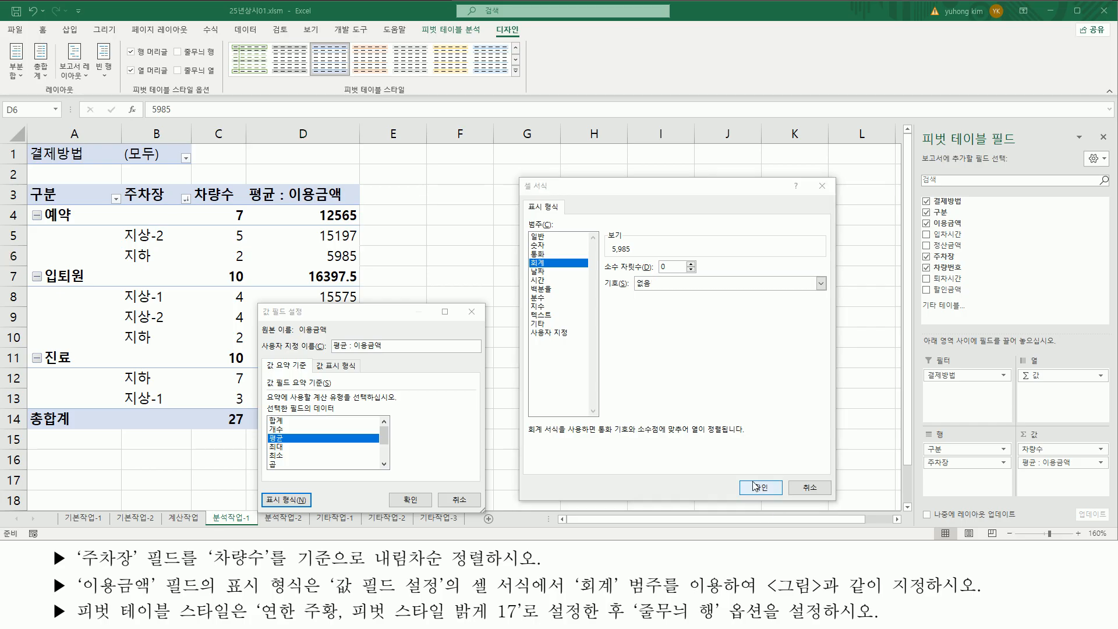
{"action": "left_click", "coordinate": [756, 488]}
{"action": "left_click_drag", "start_coordinate": [389, 486], "coordinate": [428, 510]}
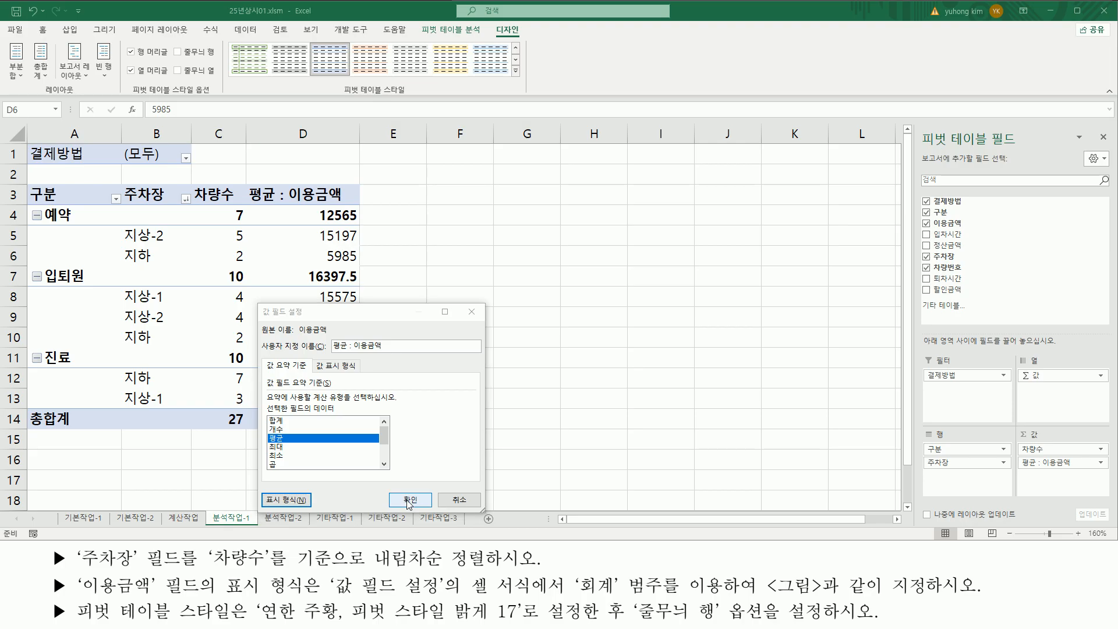
{"action": "left_click", "coordinate": [409, 499]}
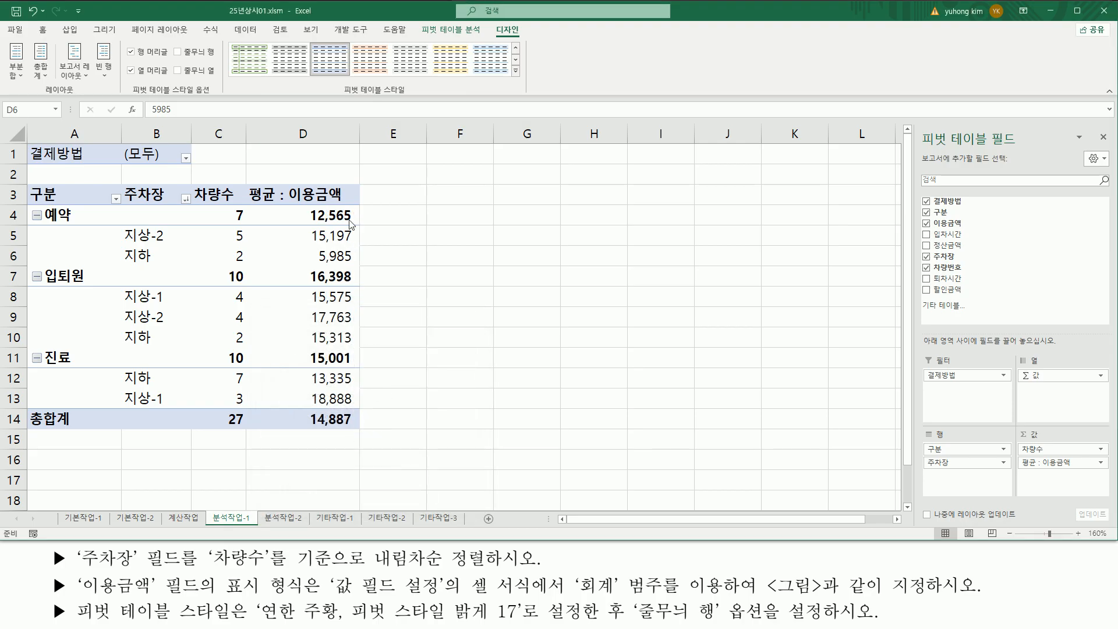
{"action": "mouse_move", "coordinate": [293, 204]}
{"action": "left_mouse_down"}
{"action": "mouse_move", "coordinate": [382, 461]}
{"action": "mouse_move", "coordinate": [360, 425]}
{"action": "left_mouse_up"}
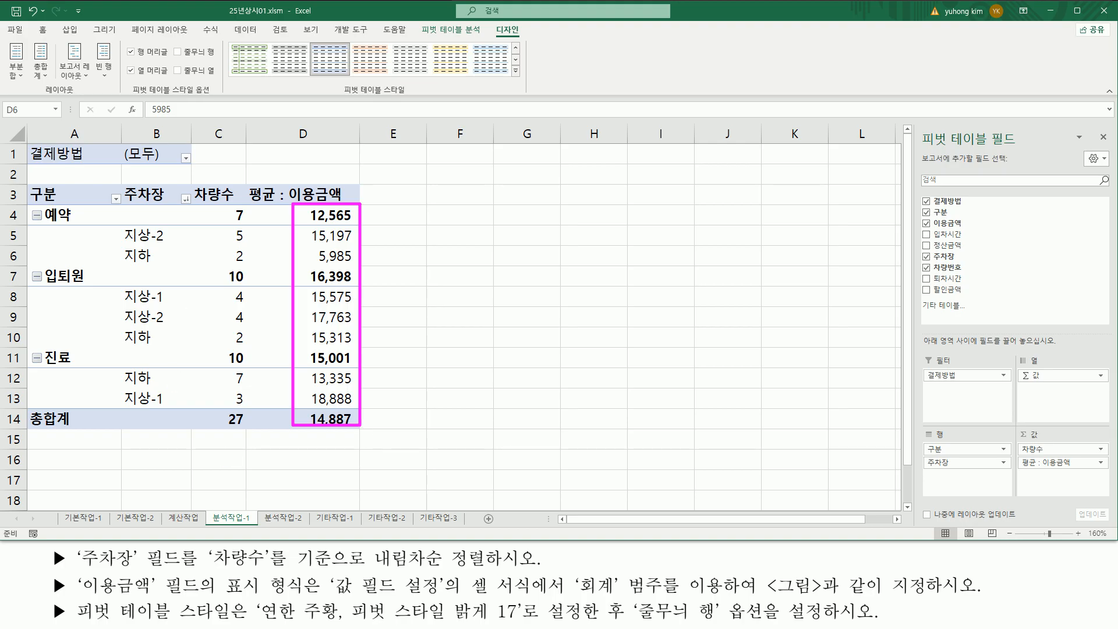
{"action": "key", "text": "Escape"}
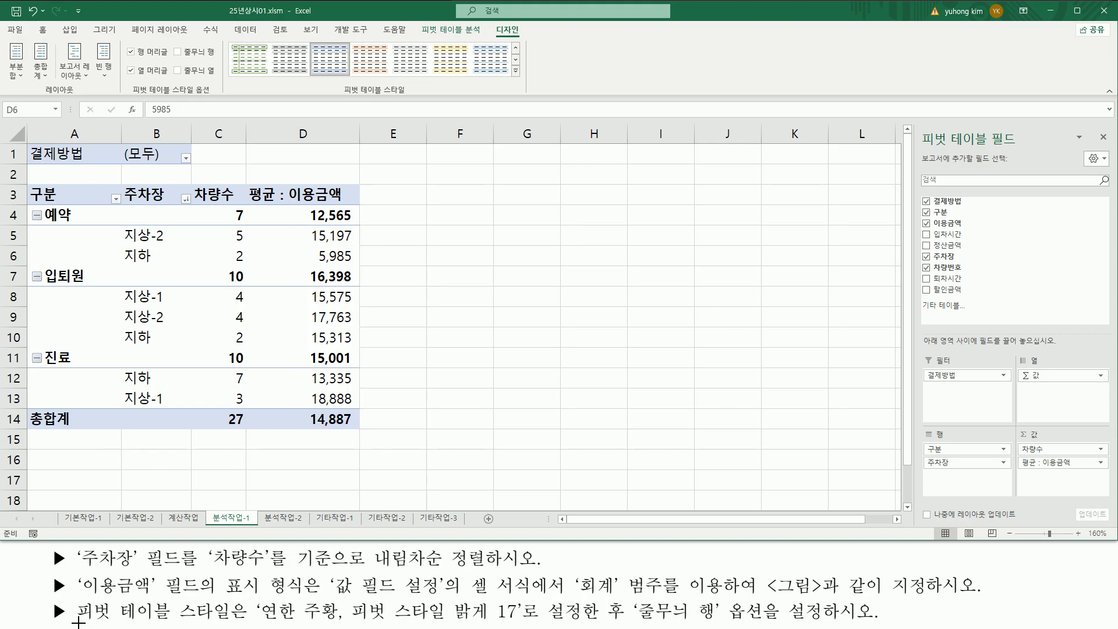
{"action": "left_click_drag", "start_coordinate": [75, 622], "coordinate": [530, 625]}
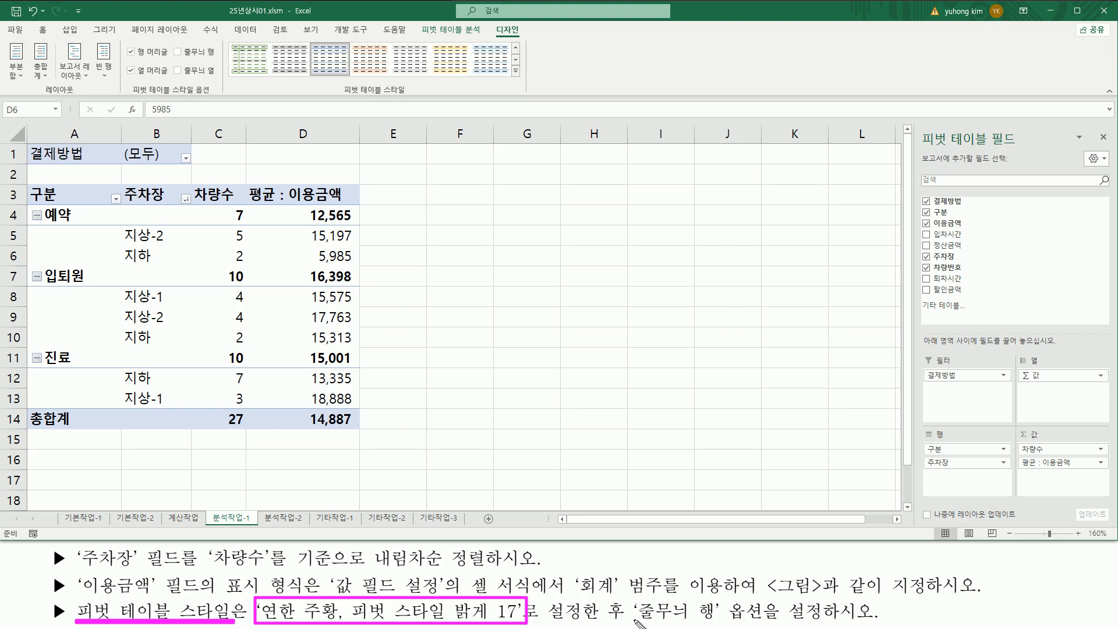
{"action": "left_click_drag", "start_coordinate": [636, 619], "coordinate": [715, 620]}
{"action": "left_click_drag", "start_coordinate": [490, 24], "coordinate": [520, 40]}
{"action": "left_click_drag", "start_coordinate": [336, 97], "coordinate": [404, 97]}
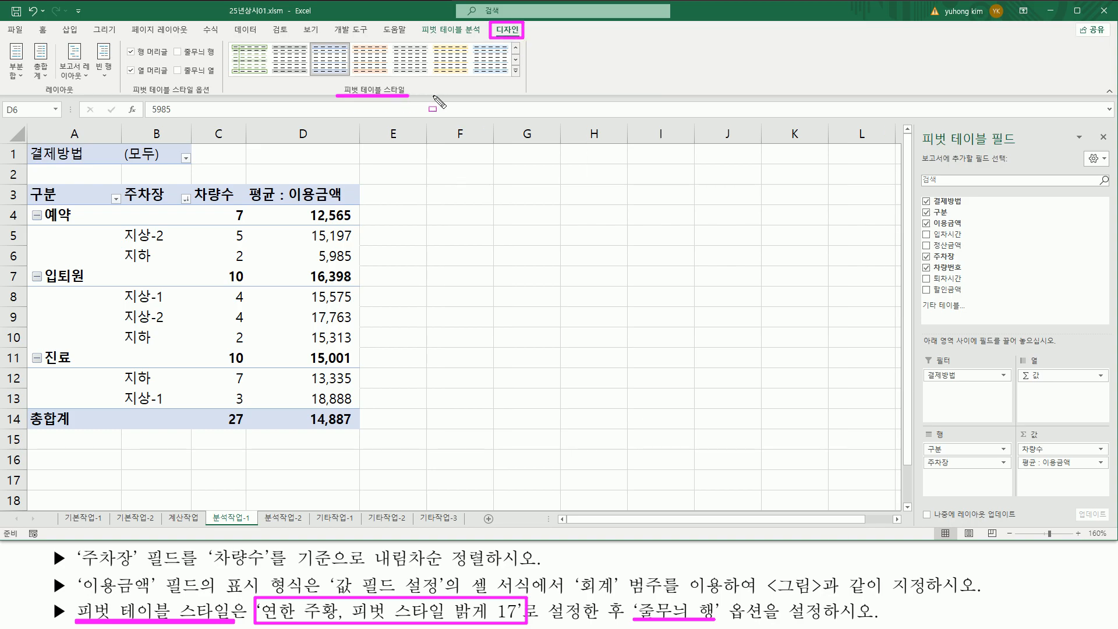
Apply the '연한 주황, 피벗 스타일 밝게 17' style to the PivotTable.
{"action": "mouse_move", "coordinate": [229, 42]}
{"action": "left_mouse_down"}
{"action": "mouse_move", "coordinate": [246, 73]}
{"action": "mouse_move", "coordinate": [526, 83]}
{"action": "left_mouse_up"}
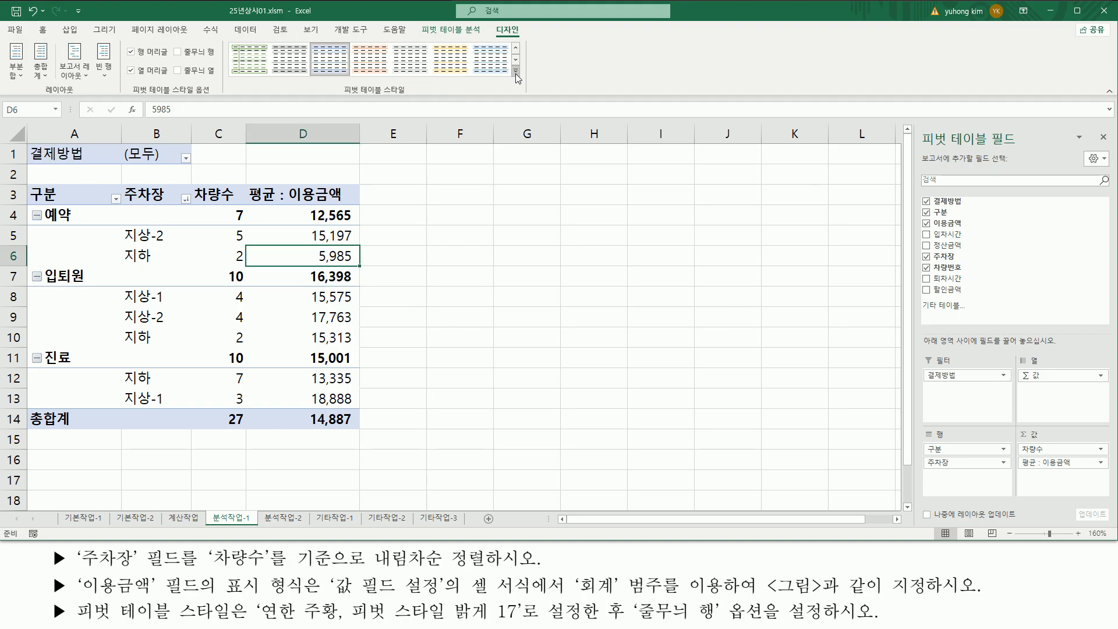
{"action": "left_click", "coordinate": [515, 72]}
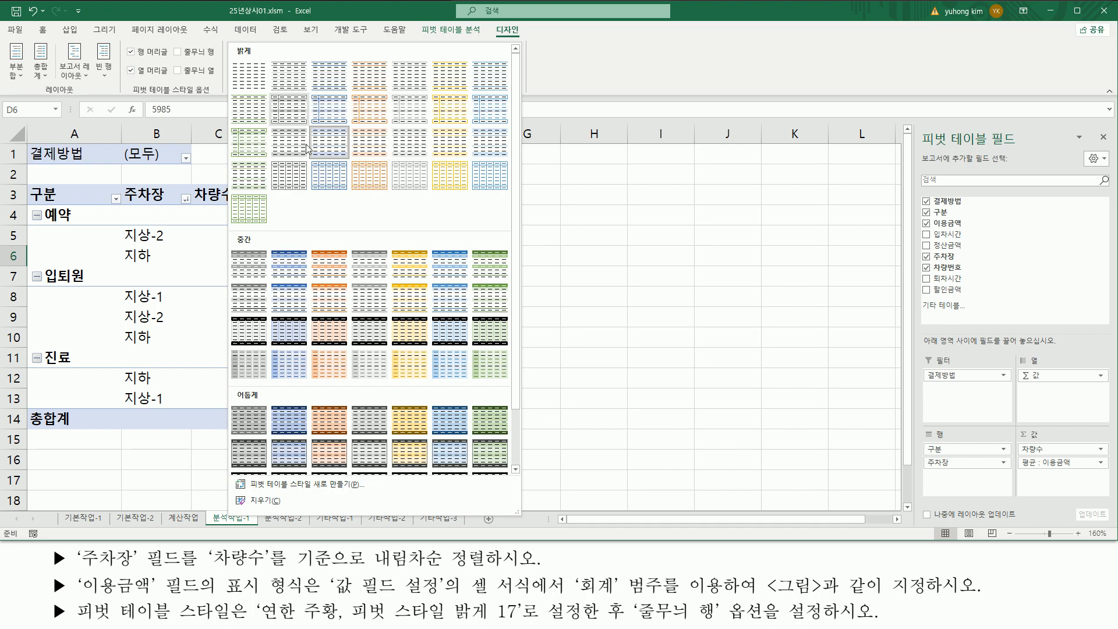
{"action": "left_click", "coordinate": [374, 144]}
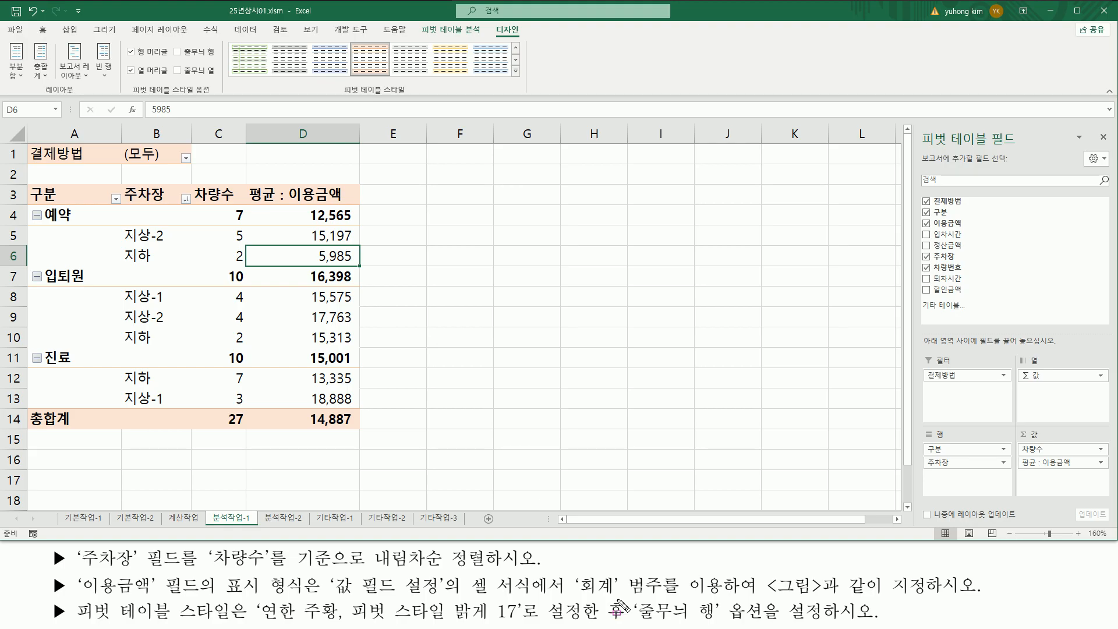
Enable the banded rows (줄무늬 행) style option for the PivotTable.
{"action": "left_click_drag", "start_coordinate": [623, 592], "coordinate": [624, 617]}
{"action": "left_click_drag", "start_coordinate": [635, 620], "coordinate": [861, 619]}
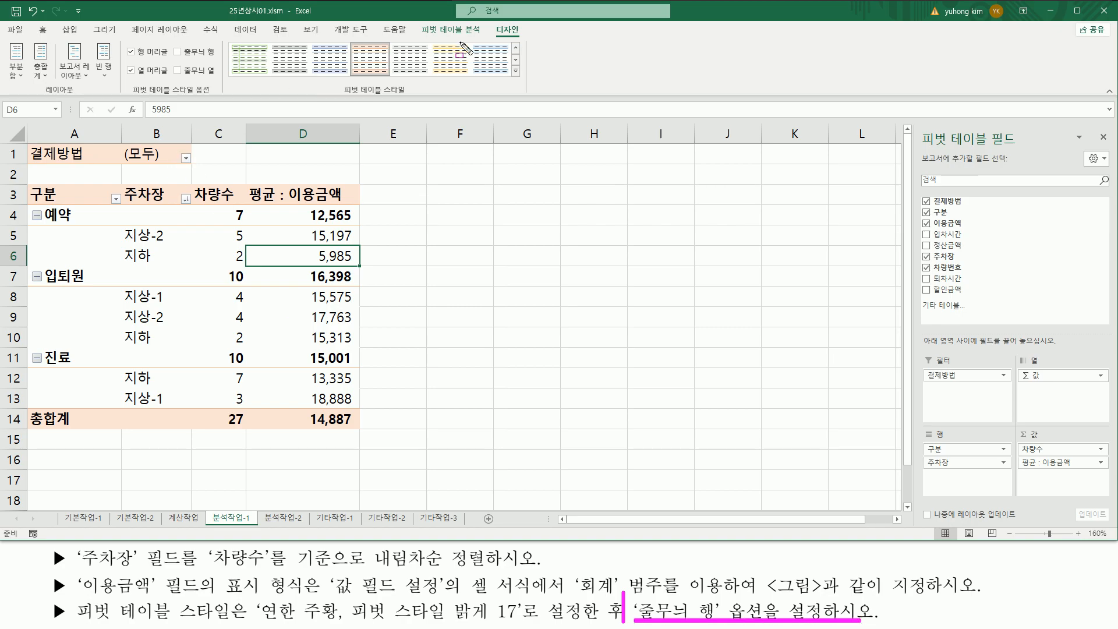
{"action": "left_click_drag", "start_coordinate": [495, 25], "coordinate": [526, 39]}
{"action": "mouse_move", "coordinate": [125, 97]}
{"action": "left_mouse_down"}
{"action": "mouse_move", "coordinate": [223, 98]}
{"action": "mouse_move", "coordinate": [221, 85]}
{"action": "left_mouse_up"}
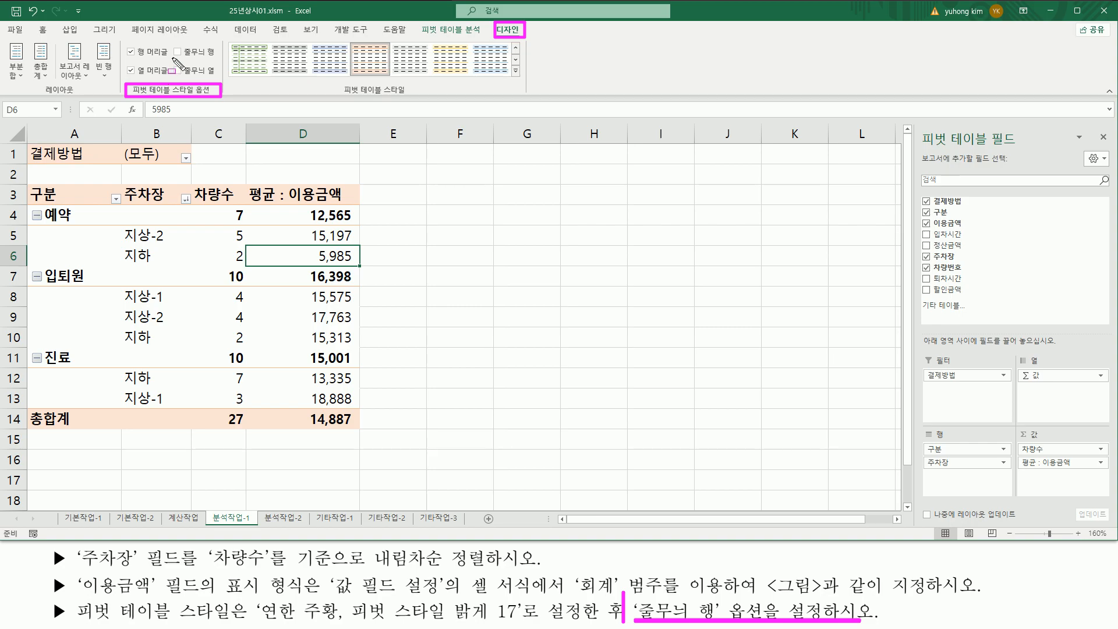
{"action": "left_click_drag", "start_coordinate": [172, 58], "coordinate": [220, 59]}
{"action": "key", "text": "Escape"}
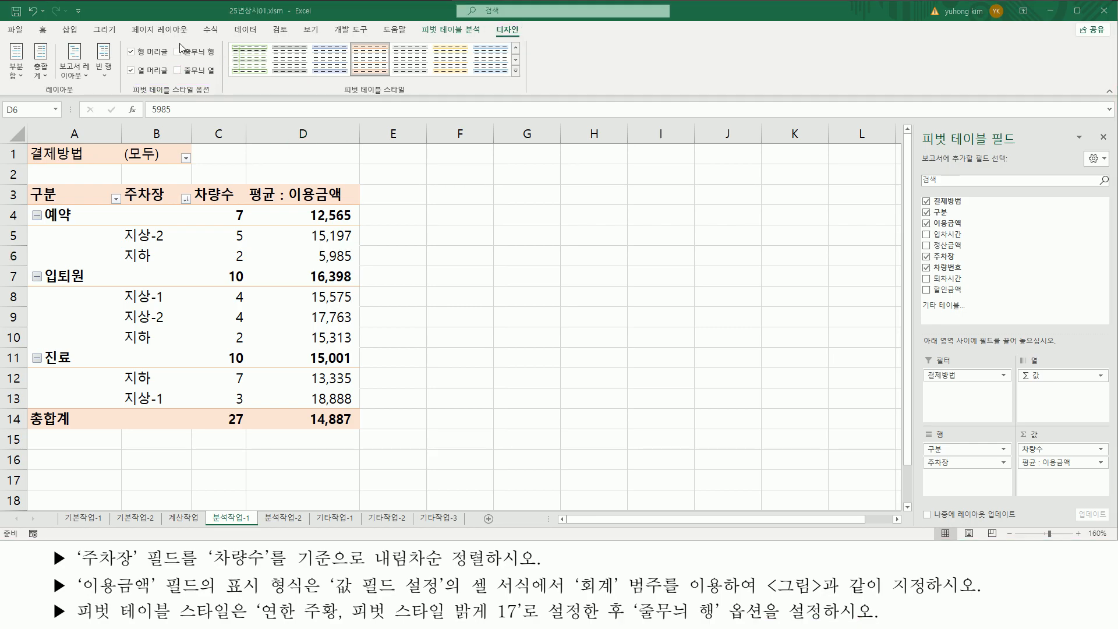
{"action": "left_click", "coordinate": [177, 52]}
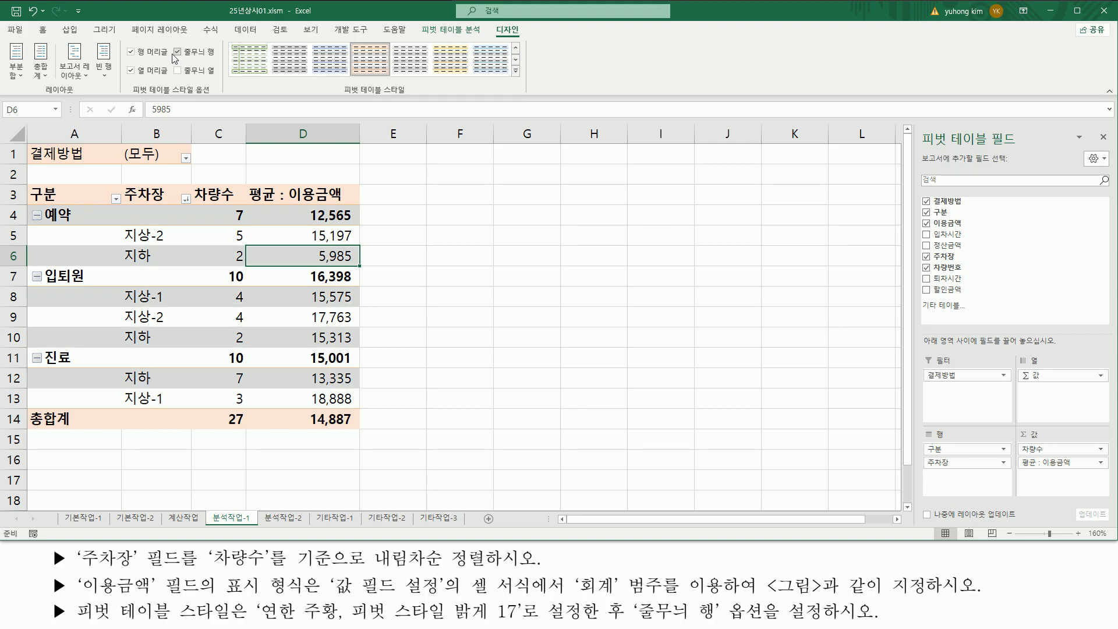
{"action": "left_click_drag", "start_coordinate": [170, 57], "coordinate": [170, 41]}
{"action": "key", "text": "Escape"}
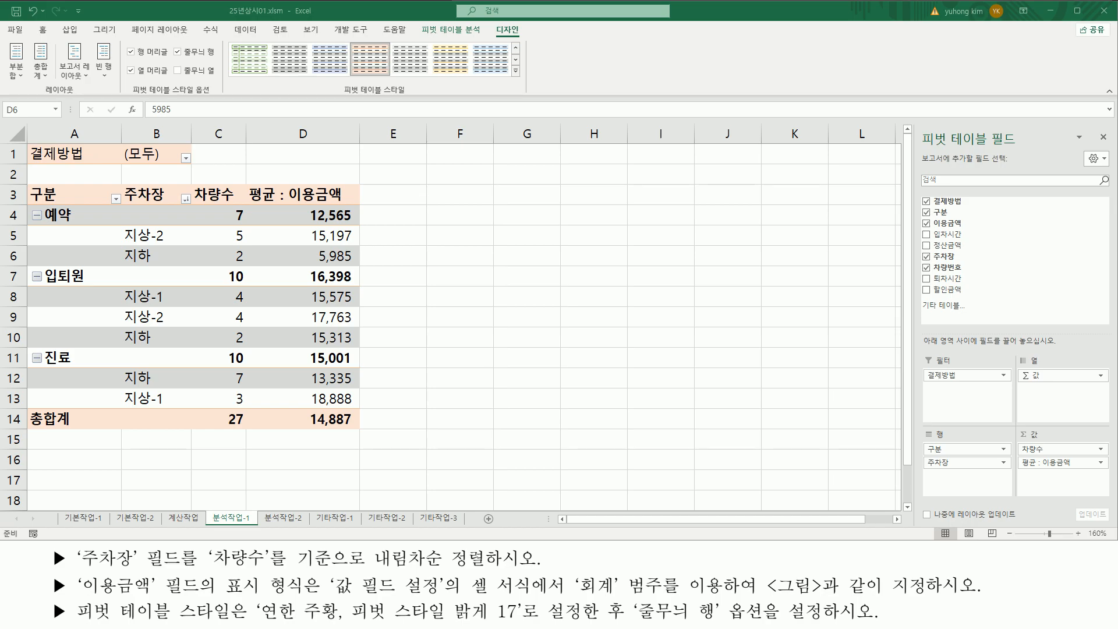
Review the PivotTable's 결제방법 filter, header row, 구분 and 주차장 labels, and value columns.
{"action": "mouse_move", "coordinate": [25, 141]}
{"action": "left_mouse_down"}
{"action": "mouse_move", "coordinate": [113, 429]}
{"action": "mouse_move", "coordinate": [364, 432]}
{"action": "left_mouse_up"}
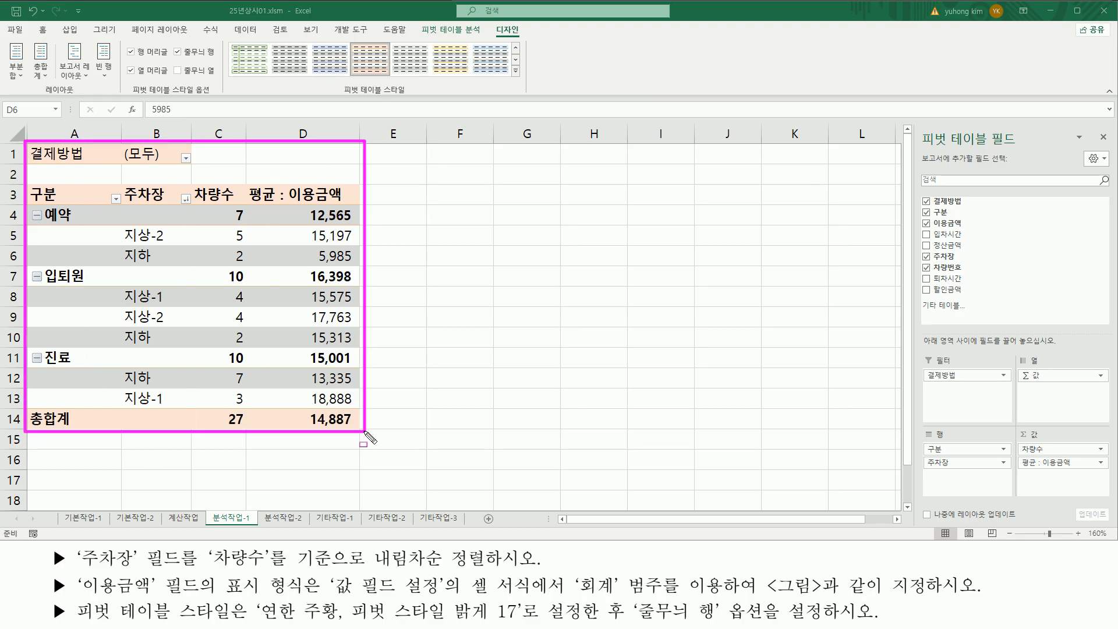
{"action": "key", "text": "Escape"}
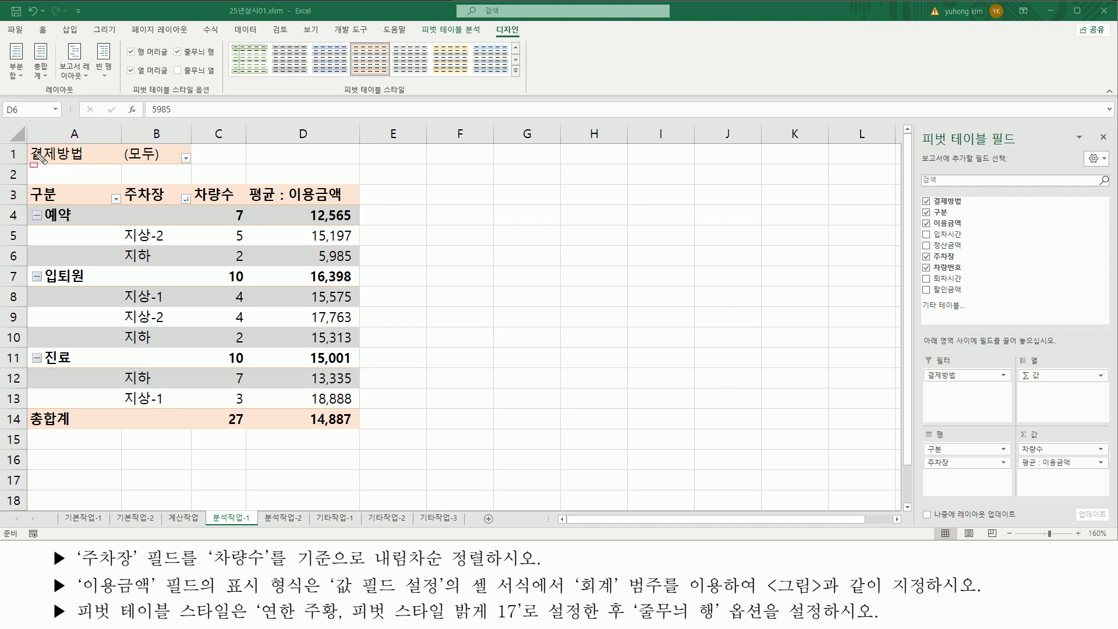
{"action": "mouse_move", "coordinate": [26, 143]}
{"action": "left_mouse_down"}
{"action": "mouse_move", "coordinate": [99, 178]}
{"action": "mouse_move", "coordinate": [95, 167]}
{"action": "mouse_move", "coordinate": [193, 164]}
{"action": "left_mouse_up"}
{"action": "mouse_move", "coordinate": [33, 188]}
{"action": "left_mouse_down"}
{"action": "mouse_move", "coordinate": [46, 206]}
{"action": "mouse_move", "coordinate": [361, 203]}
{"action": "left_mouse_up"}
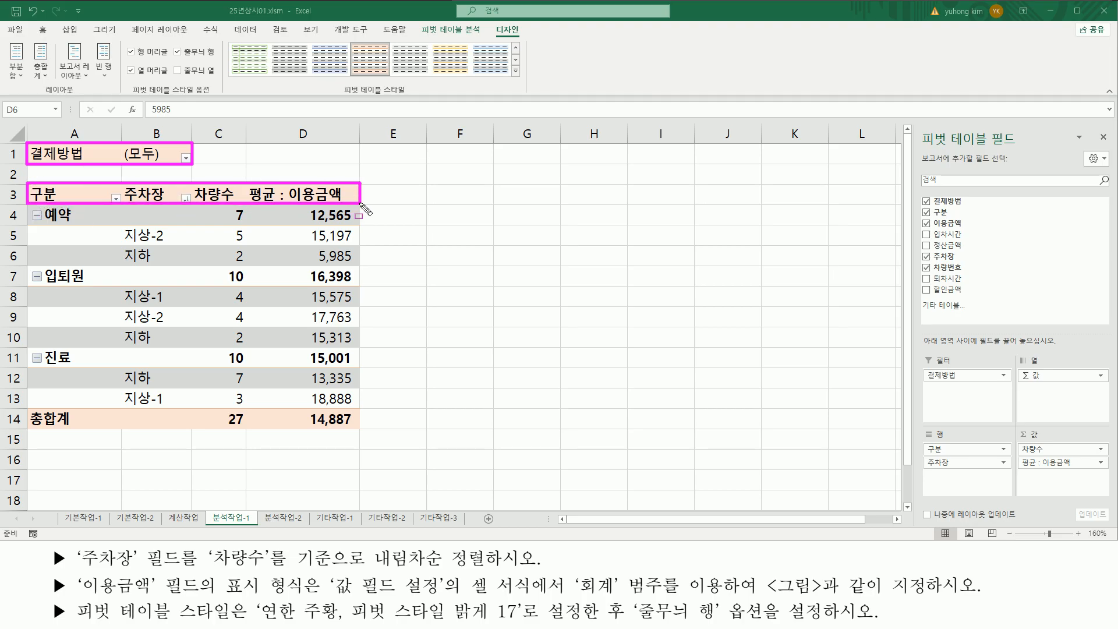
{"action": "mouse_move", "coordinate": [27, 205]}
{"action": "left_mouse_down"}
{"action": "mouse_move", "coordinate": [84, 227]}
{"action": "mouse_move", "coordinate": [96, 434]}
{"action": "left_mouse_up"}
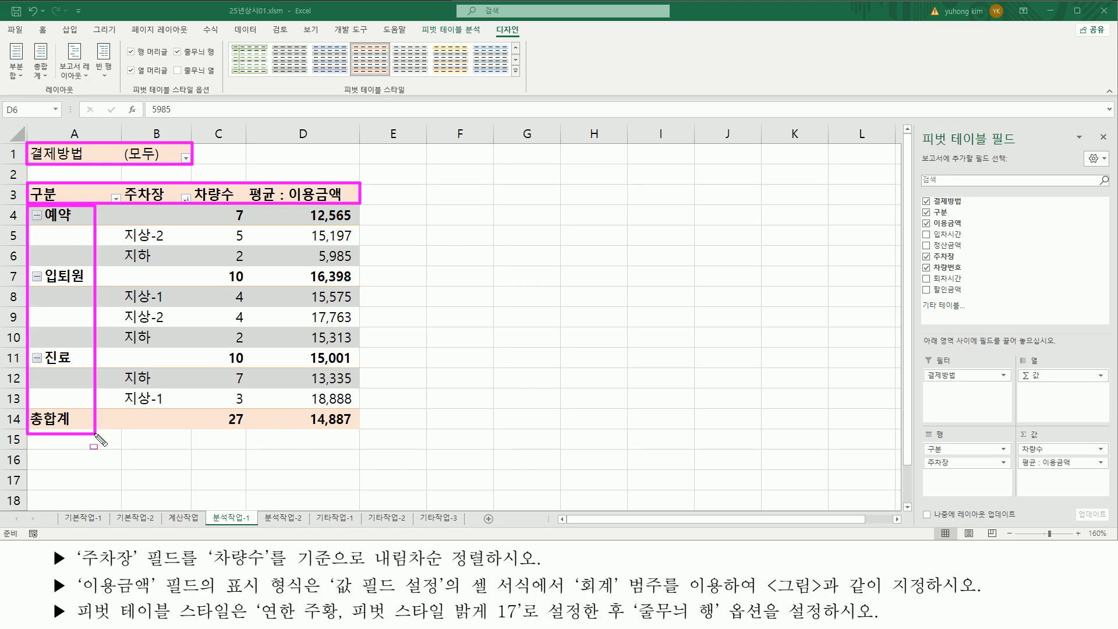
{"action": "mouse_move", "coordinate": [120, 222]}
{"action": "left_mouse_down"}
{"action": "mouse_move", "coordinate": [170, 245]}
{"action": "mouse_move", "coordinate": [170, 412]}
{"action": "left_mouse_up"}
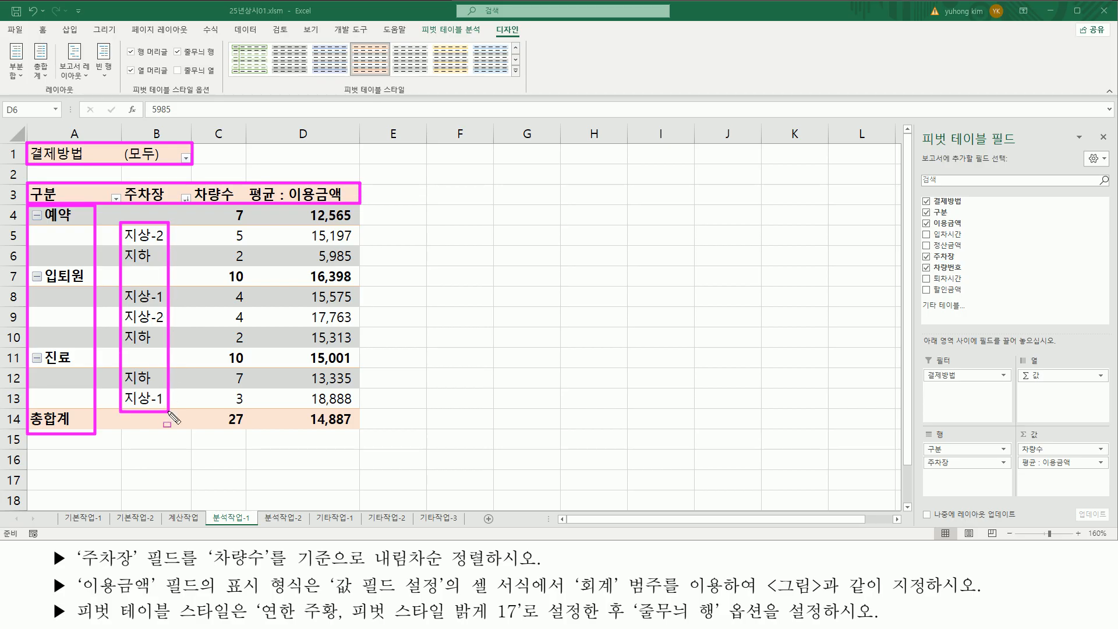
{"action": "left_click_drag", "start_coordinate": [213, 205], "coordinate": [359, 431]}
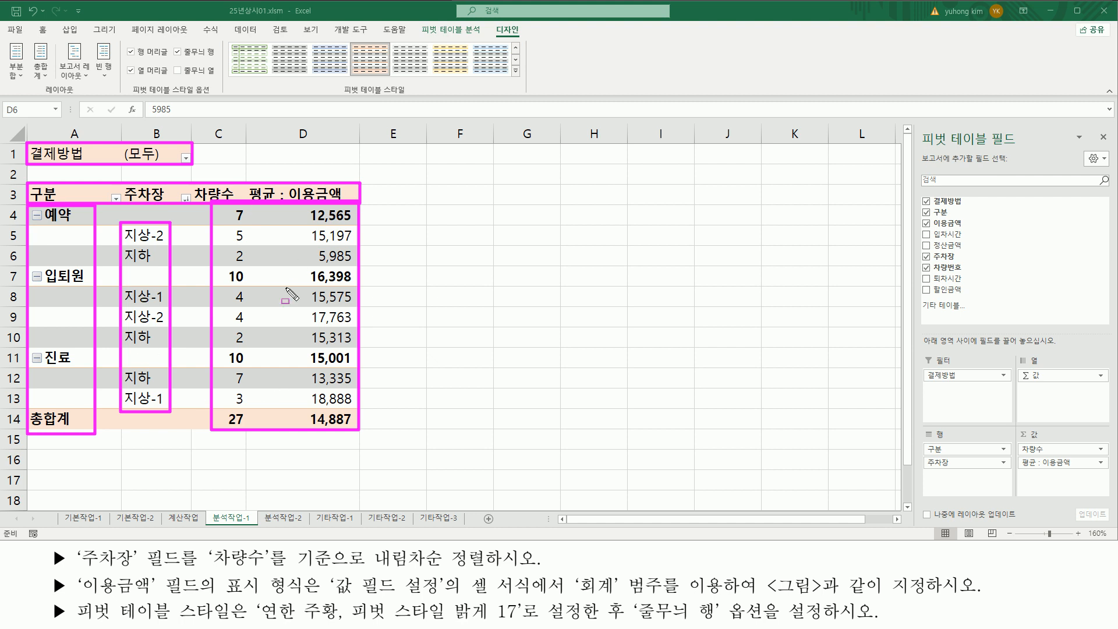
{"action": "key", "text": "Escape"}
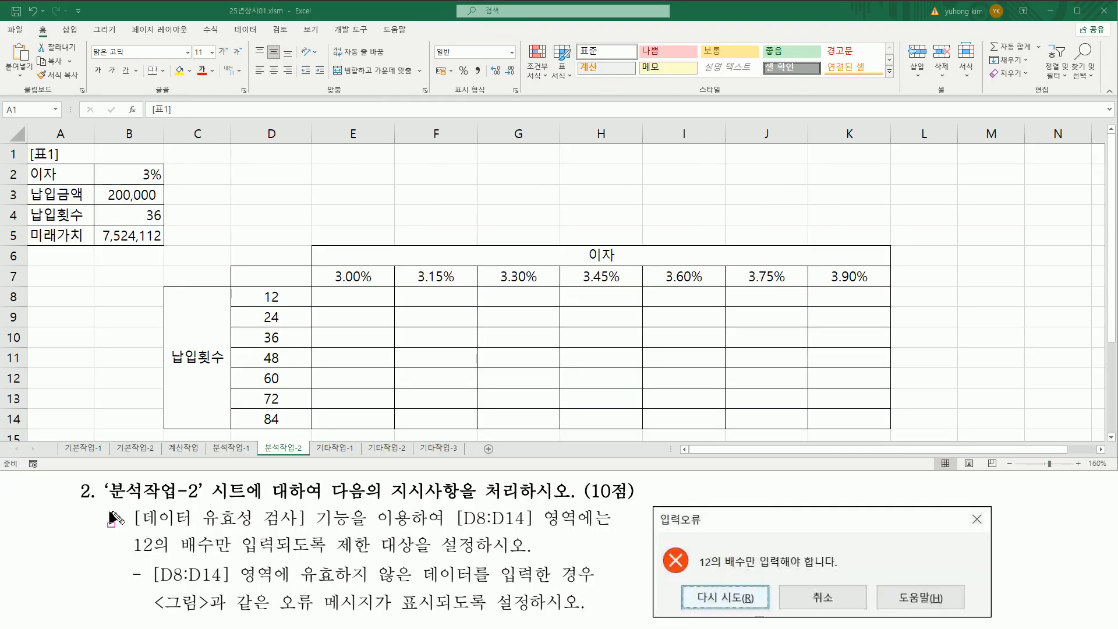
Examine the 분석작업-2 sheet and its instructions for restricting D8:D14 to multiples of 12 with data validation.
{"action": "mouse_move", "coordinate": [107, 500]}
{"action": "left_mouse_down"}
{"action": "mouse_move", "coordinate": [197, 501]}
{"action": "mouse_move", "coordinate": [215, 478]}
{"action": "mouse_move", "coordinate": [203, 480]}
{"action": "left_mouse_up"}
{"action": "left_click_drag", "start_coordinate": [315, 501], "coordinate": [572, 501]}
{"action": "mouse_move", "coordinate": [260, 438]}
{"action": "left_mouse_down"}
{"action": "mouse_move", "coordinate": [257, 455]}
{"action": "mouse_move", "coordinate": [304, 456]}
{"action": "mouse_move", "coordinate": [307, 438]}
{"action": "left_mouse_up"}
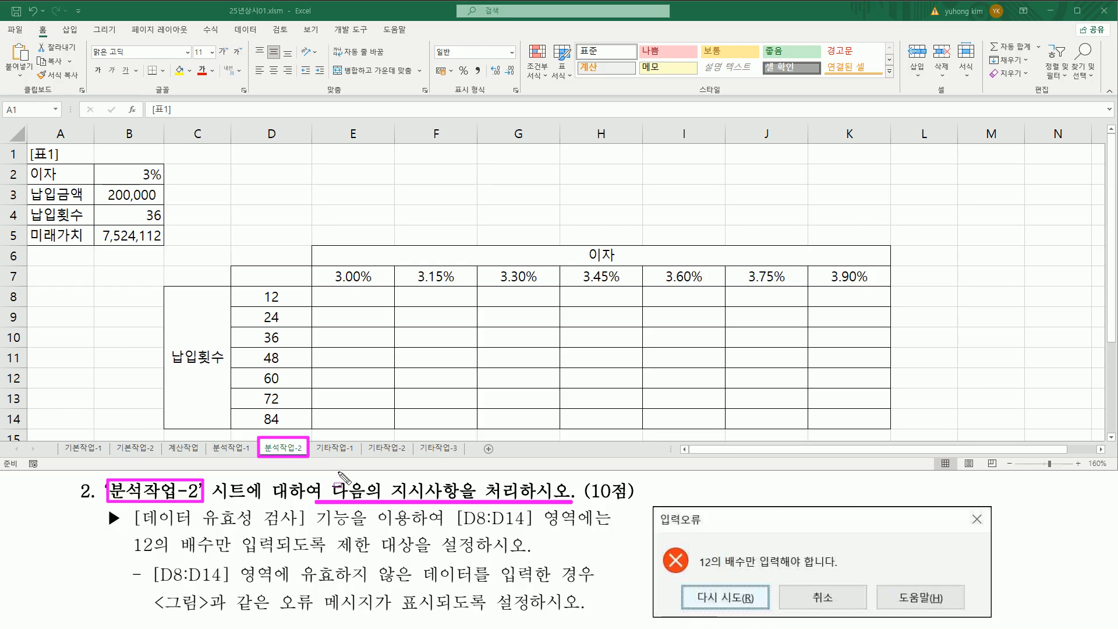
{"action": "left_click_drag", "start_coordinate": [27, 145], "coordinate": [901, 429]}
{"action": "key", "text": "e"}
{"action": "mouse_move", "coordinate": [106, 508]}
{"action": "left_mouse_down"}
{"action": "mouse_move", "coordinate": [115, 530]}
{"action": "mouse_move", "coordinate": [107, 507]}
{"action": "mouse_move", "coordinate": [164, 529]}
{"action": "mouse_move", "coordinate": [613, 530]}
{"action": "left_mouse_up"}
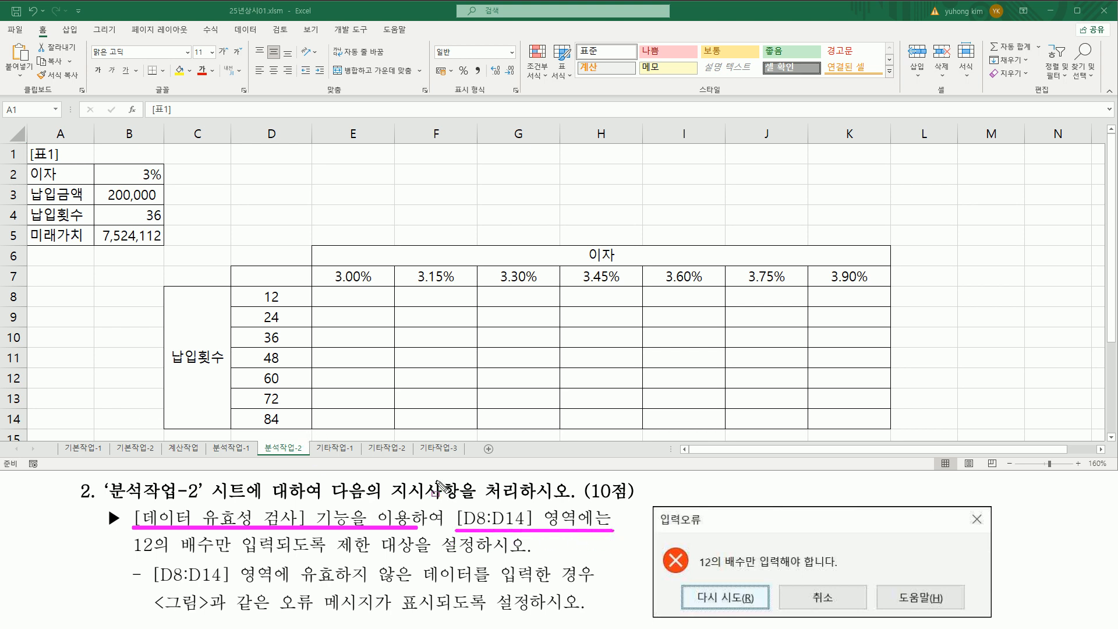
{"action": "mouse_move", "coordinate": [231, 286]}
{"action": "left_mouse_down"}
{"action": "mouse_move", "coordinate": [267, 388]}
{"action": "mouse_move", "coordinate": [310, 428]}
{"action": "left_mouse_up"}
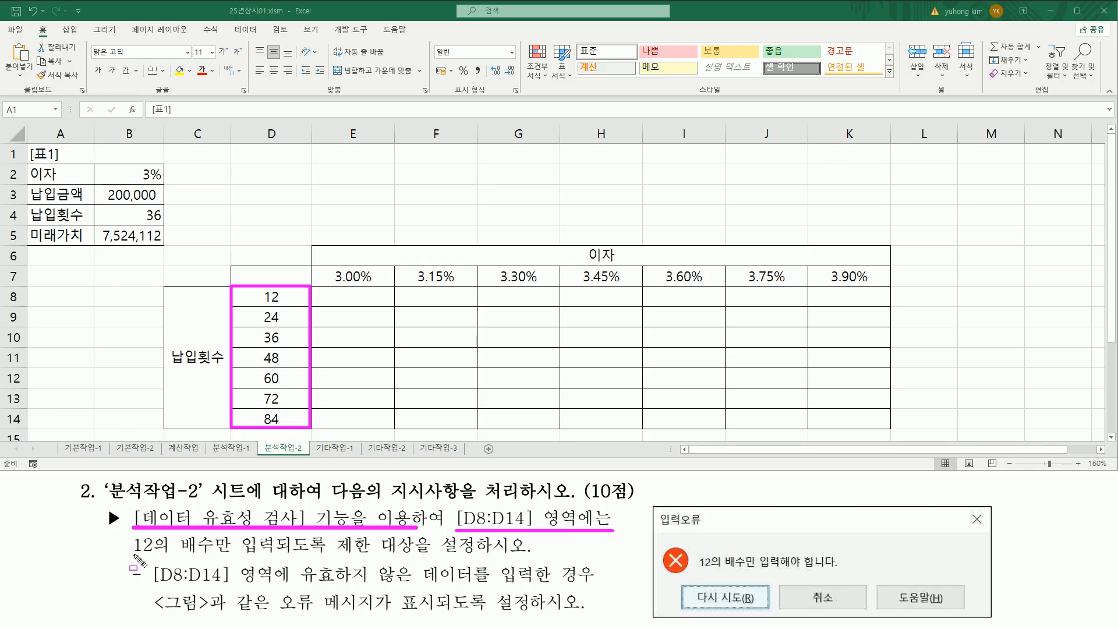
{"action": "left_click_drag", "start_coordinate": [130, 557], "coordinate": [500, 556]}
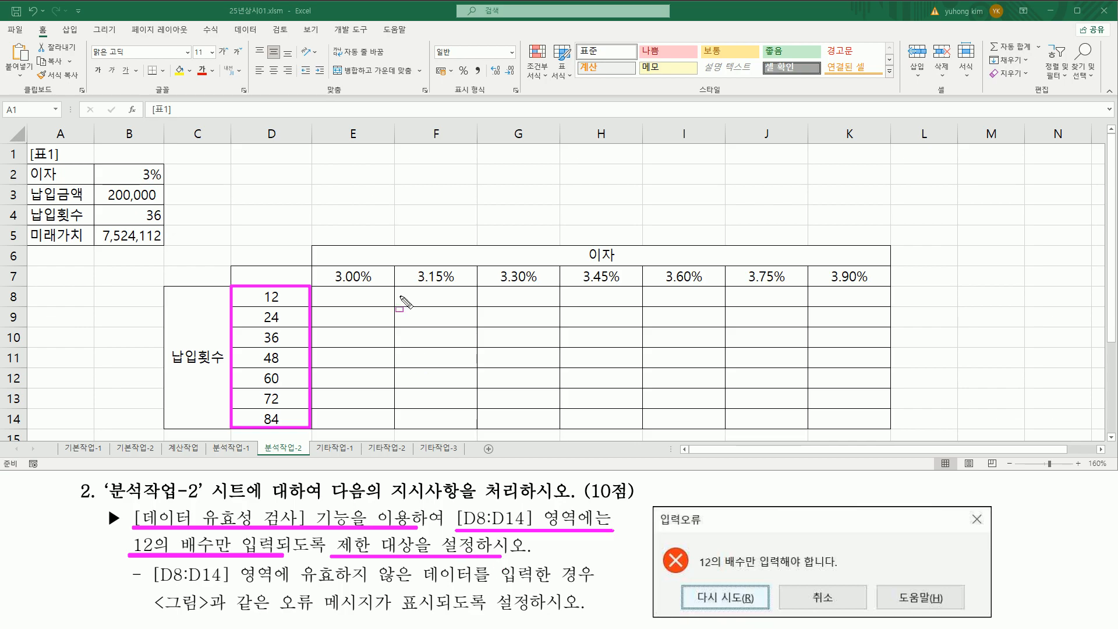
{"action": "key", "text": "Escape"}
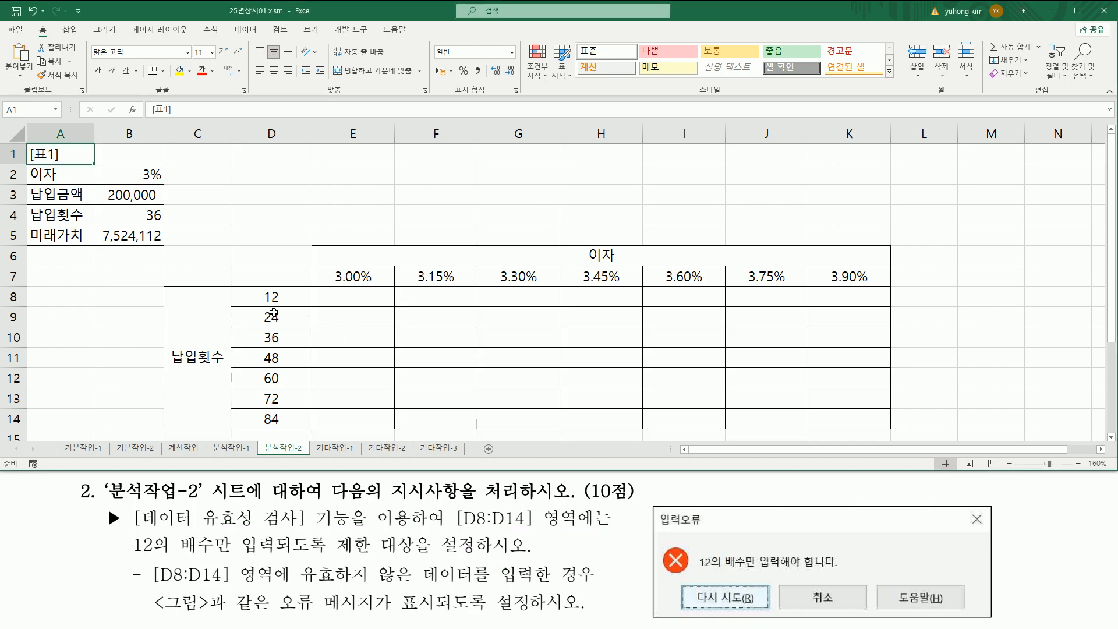
Try entering 9 and 5 in cell D8, and put 12 back in the cell.
{"action": "left_click", "coordinate": [274, 298]}
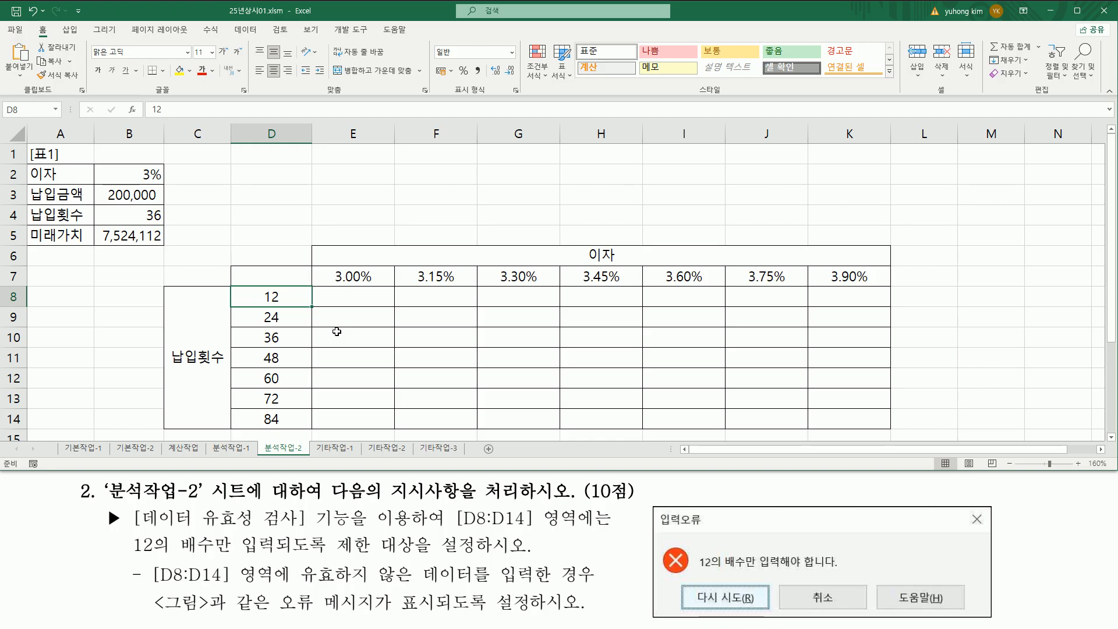
{"action": "type", "text": "9"}
{"action": "key", "text": "Return"}
{"action": "key", "text": "Up"}
{"action": "type", "text": "5"}
{"action": "key", "text": "Return"}
{"action": "type", "text": "12"}
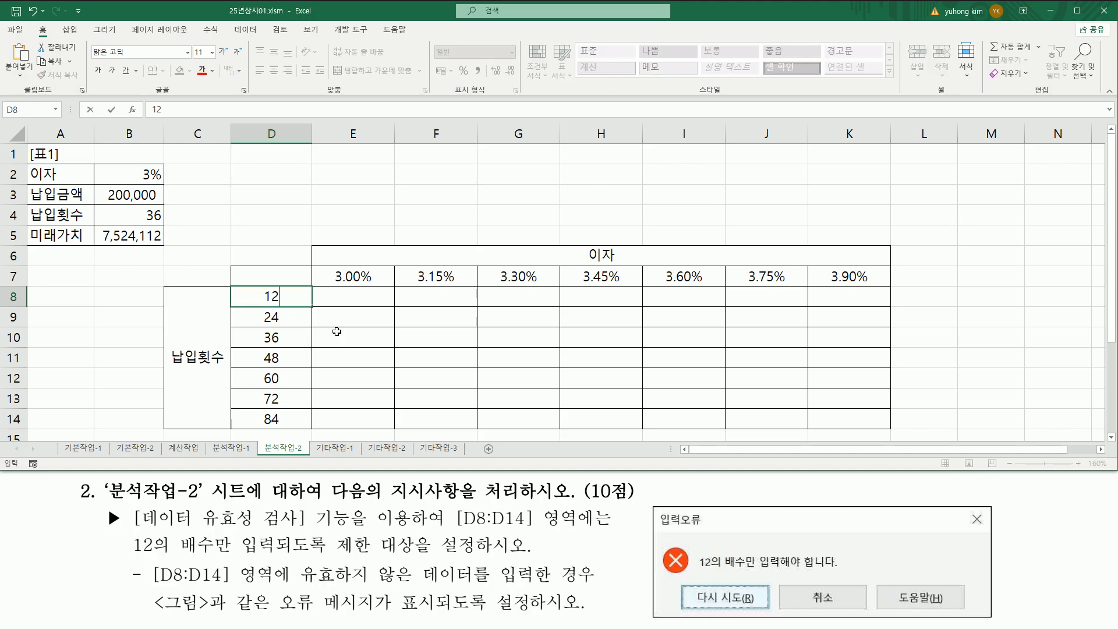
{"action": "key", "text": "Return"}
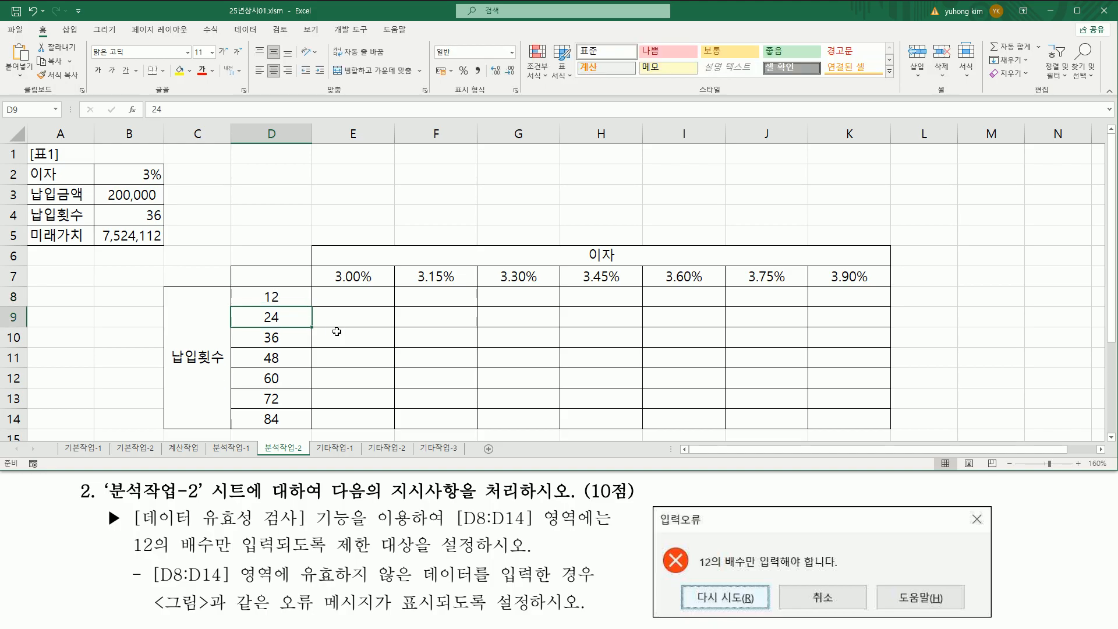
Open the data validation (데이터 유효성 검사) settings for the range D8:D14.
{"action": "left_click_drag", "start_coordinate": [129, 557], "coordinate": [274, 558]}
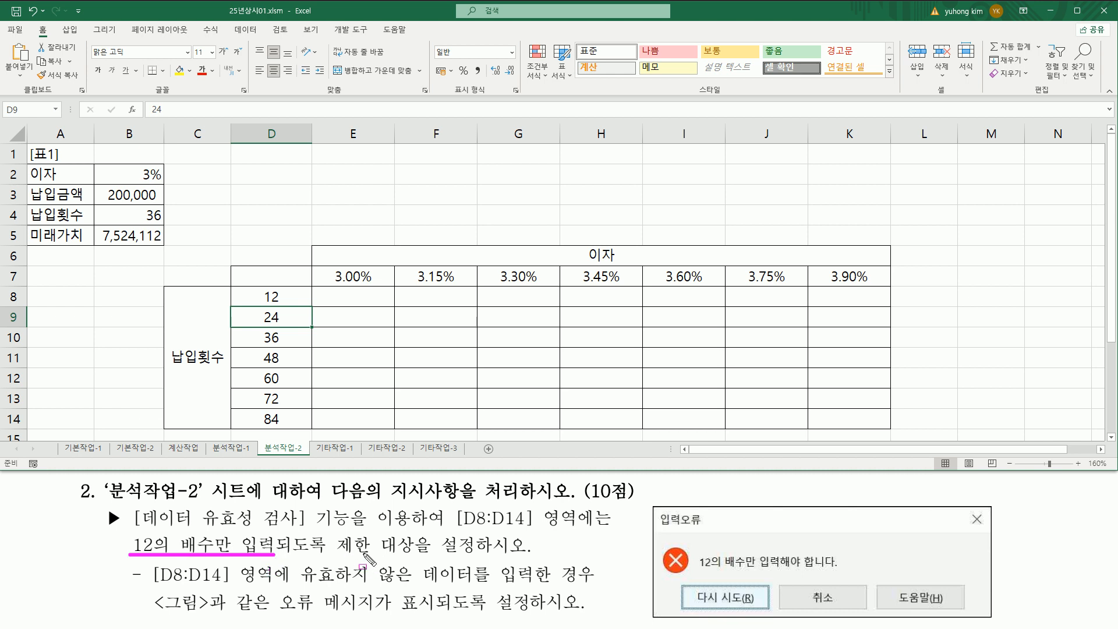
{"action": "key", "text": "Escape"}
{"action": "left_click_drag", "start_coordinate": [276, 296], "coordinate": [294, 413]}
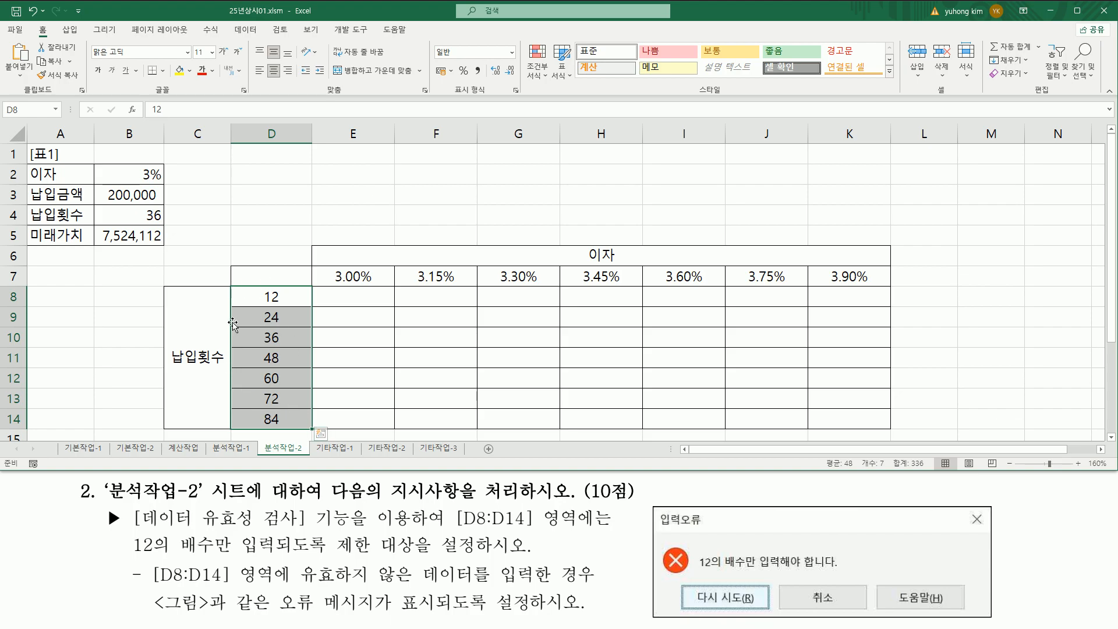
{"action": "left_click", "coordinate": [240, 29]}
{"action": "left_click_drag", "start_coordinate": [228, 25], "coordinate": [265, 37]}
{"action": "left_click_drag", "start_coordinate": [493, 98], "coordinate": [557, 98]}
{"action": "left_click_drag", "start_coordinate": [493, 41], "coordinate": [546, 85]}
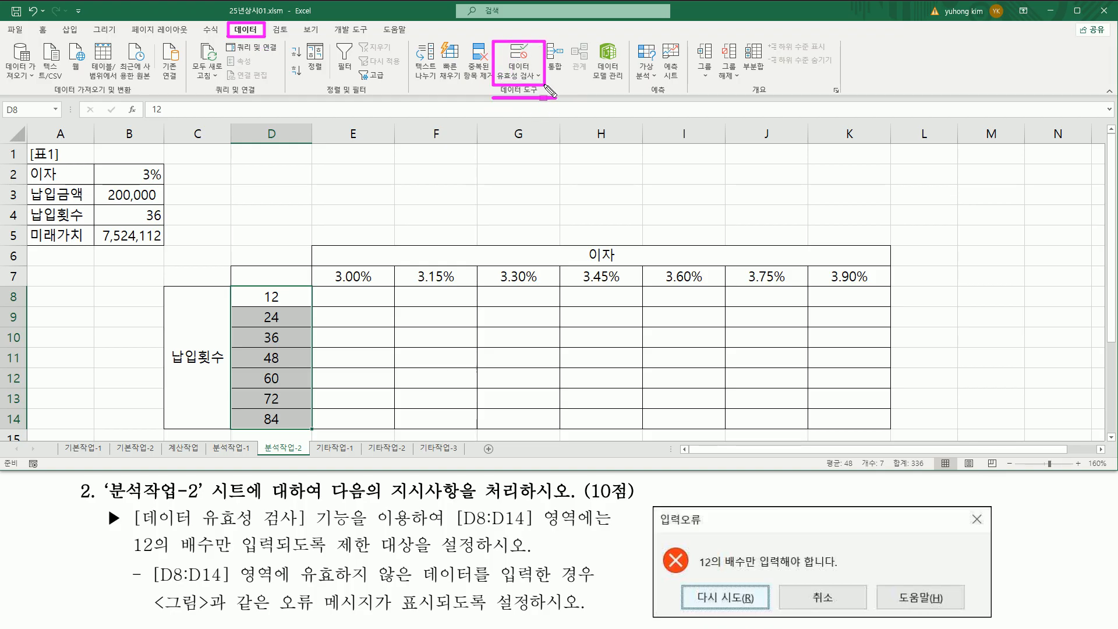
{"action": "key", "text": "Escape"}
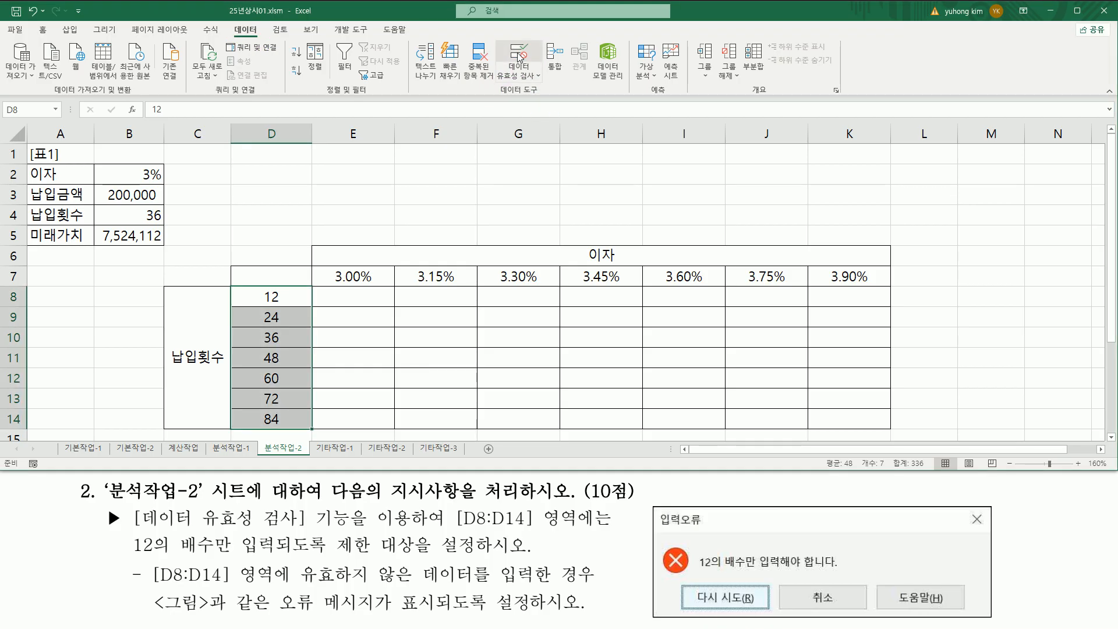
{"action": "left_click", "coordinate": [518, 57]}
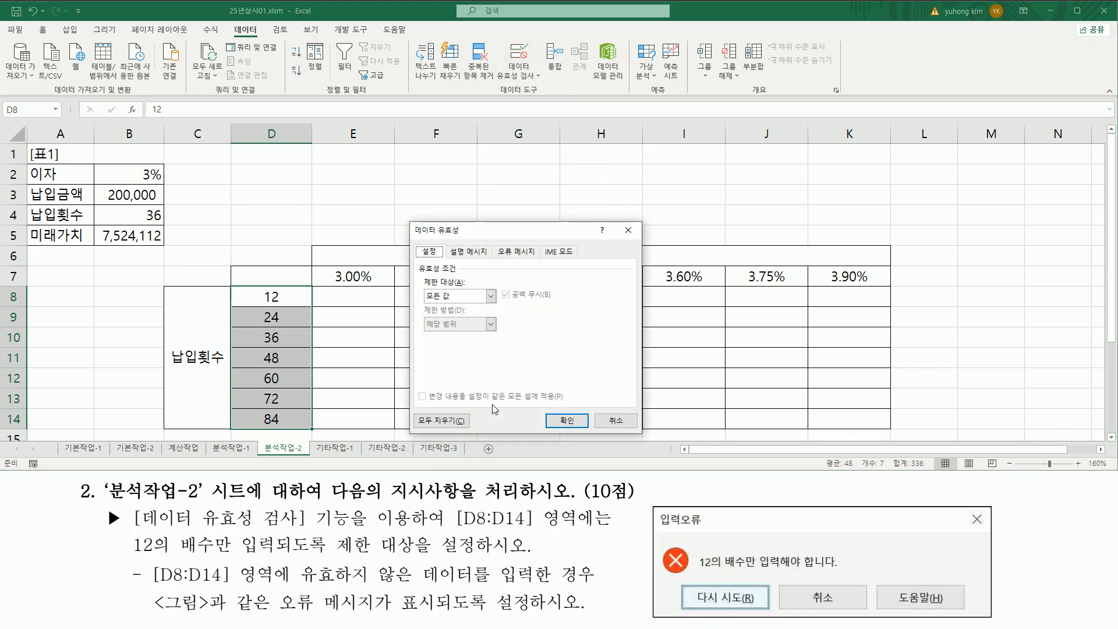
Set the validation's restriction target (제한 대상) to 사용자 지정.
{"action": "mouse_move", "coordinate": [411, 222]}
{"action": "left_mouse_down"}
{"action": "mouse_move", "coordinate": [431, 274]}
{"action": "mouse_move", "coordinate": [587, 373]}
{"action": "mouse_move", "coordinate": [644, 435]}
{"action": "left_mouse_up"}
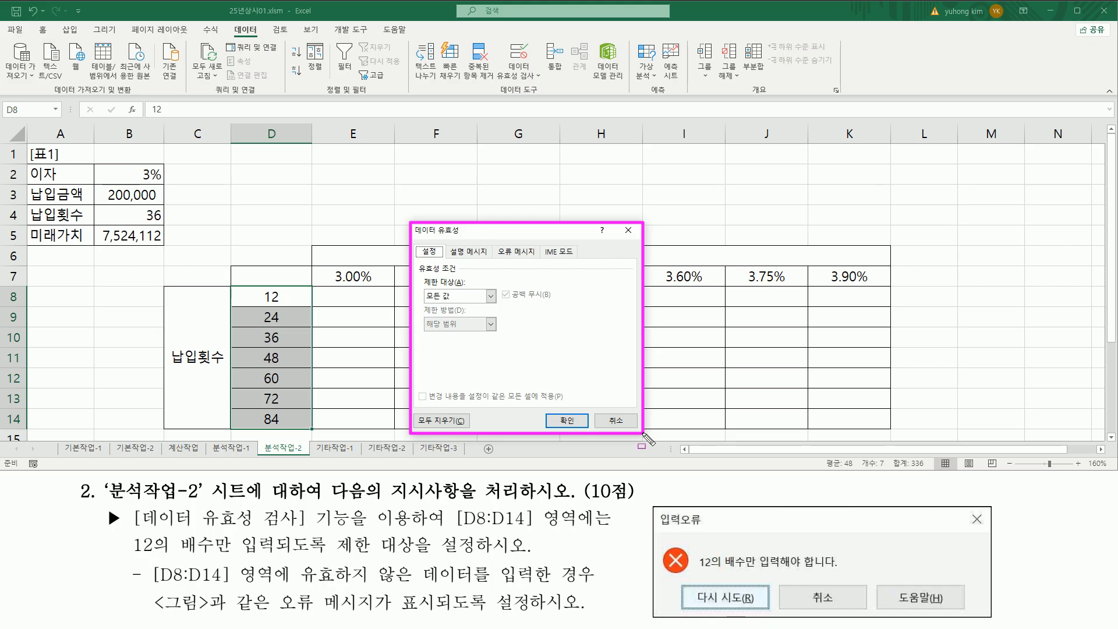
{"action": "left_click_drag", "start_coordinate": [421, 273], "coordinate": [465, 289]}
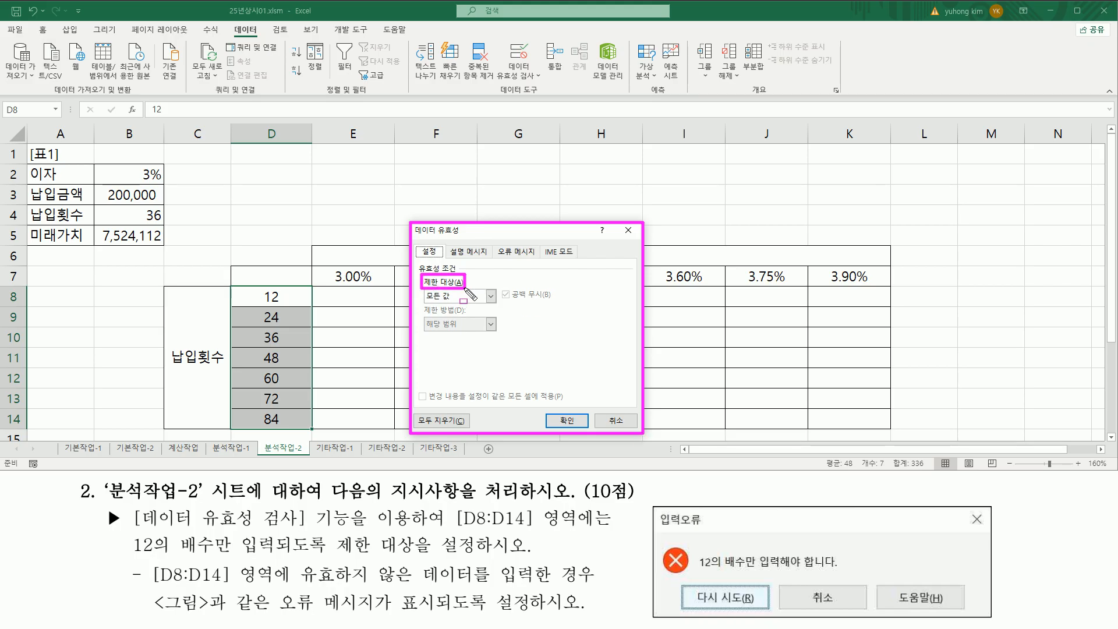
{"action": "left_click_drag", "start_coordinate": [130, 556], "coordinate": [281, 557]}
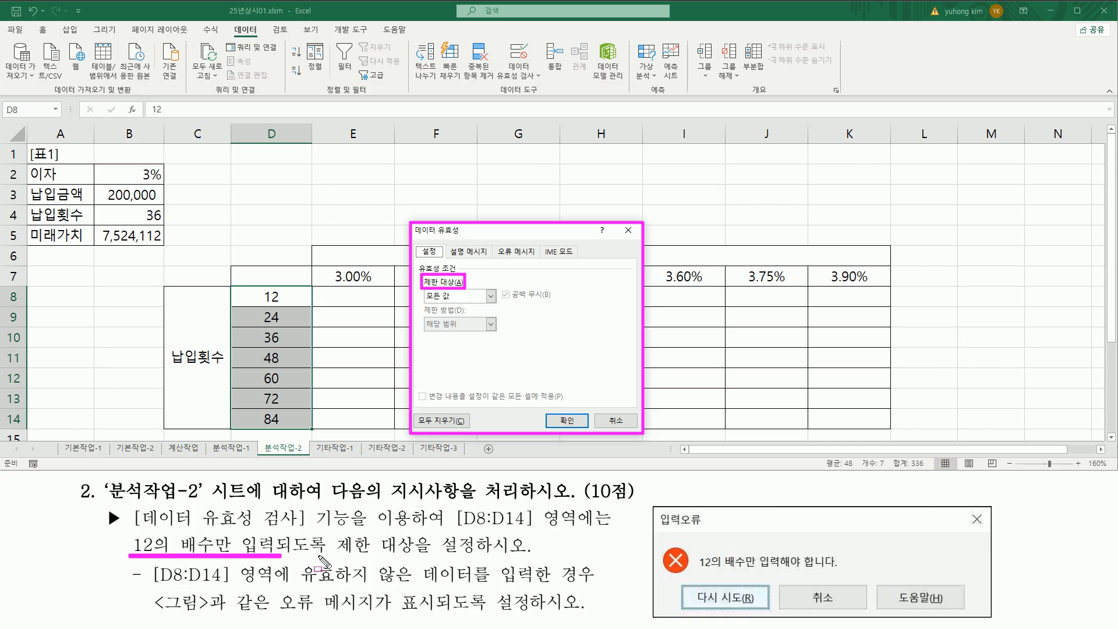
{"action": "left_click", "coordinate": [447, 296]}
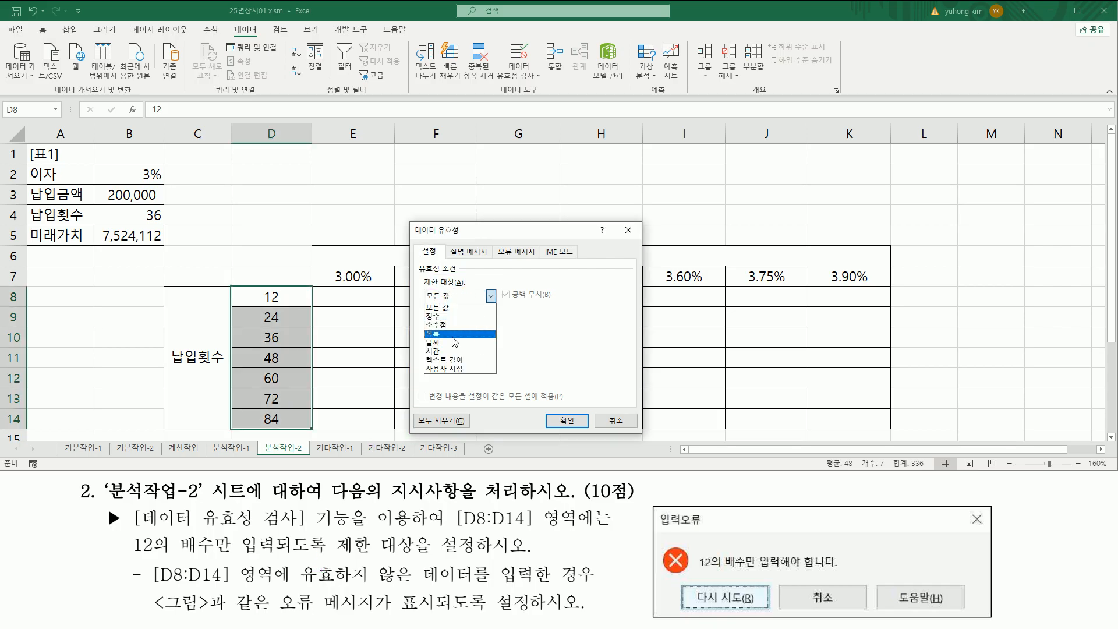
{"action": "left_click", "coordinate": [449, 368]}
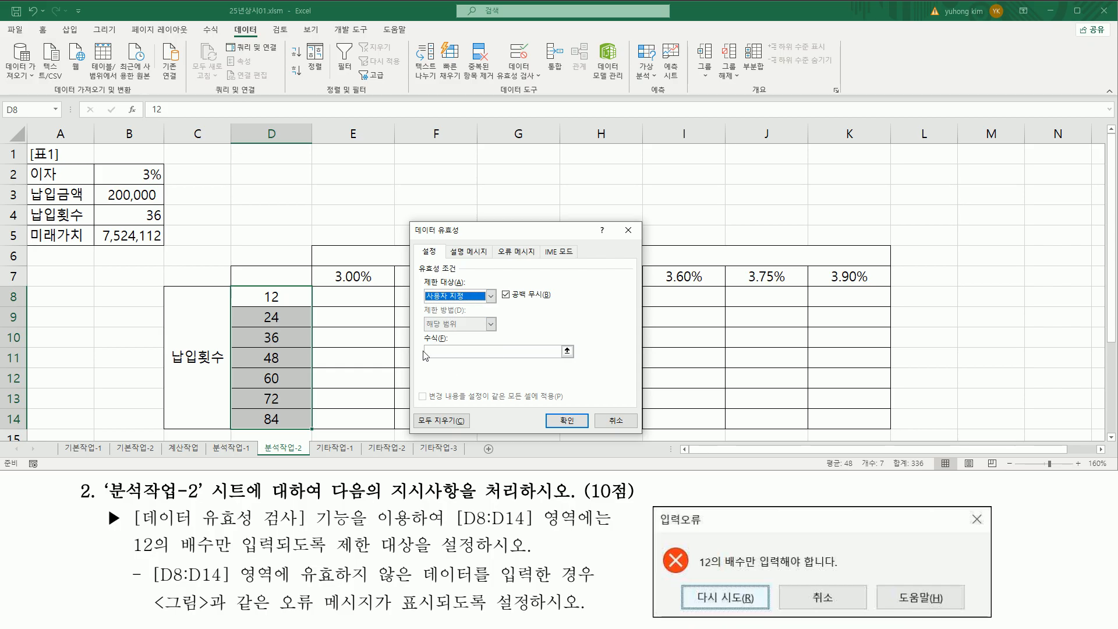
Enter =mod( D8, 12 ) = 0 as the custom validation formula for D8:D14.
{"action": "left_click", "coordinate": [465, 351]}
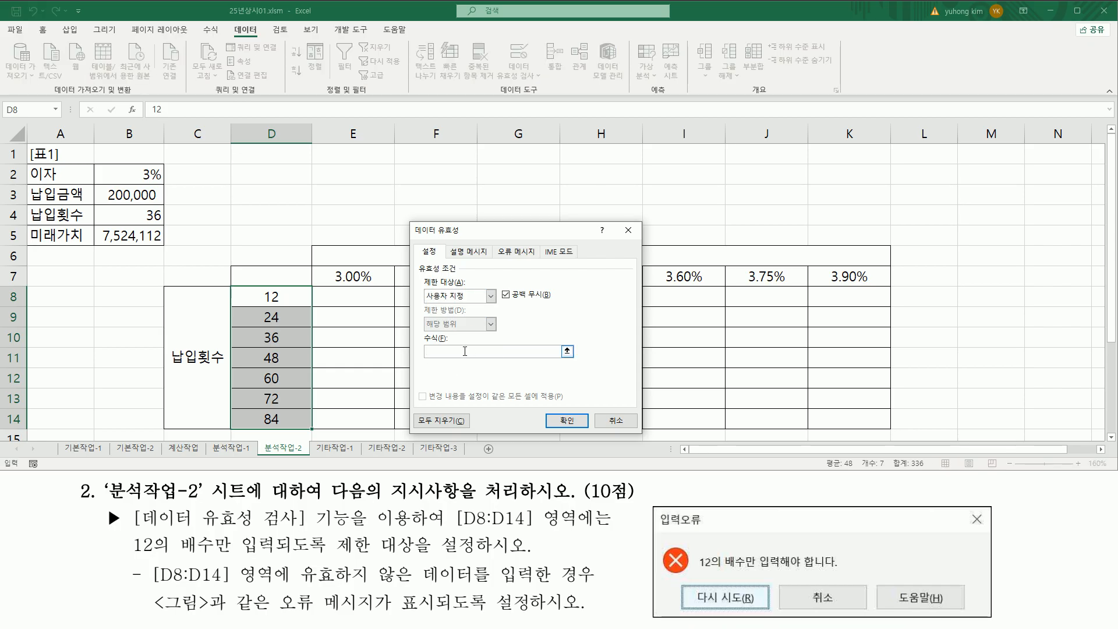
{"action": "type", "text": "=ㅡ"}
{"action": "key", "text": "BackSpace"}
{"action": "key", "text": "Hangul"}
{"action": "type", "text": "mod("}
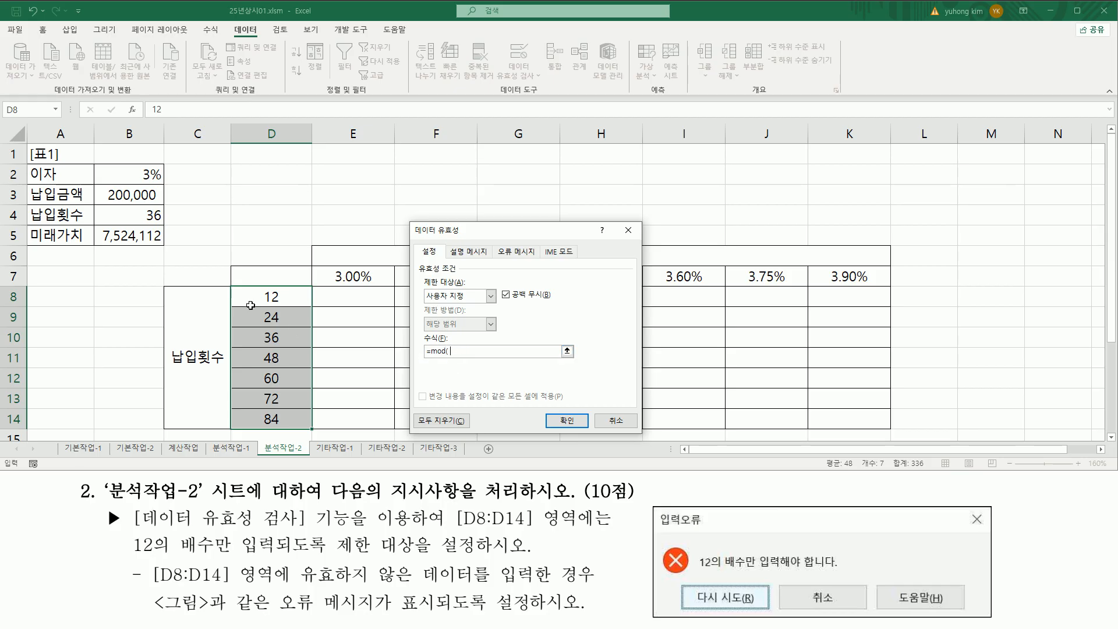
{"action": "key", "text": "ctrl+2"}
{"action": "left_click_drag", "start_coordinate": [236, 286], "coordinate": [303, 438]}
{"action": "key", "text": "Escape"}
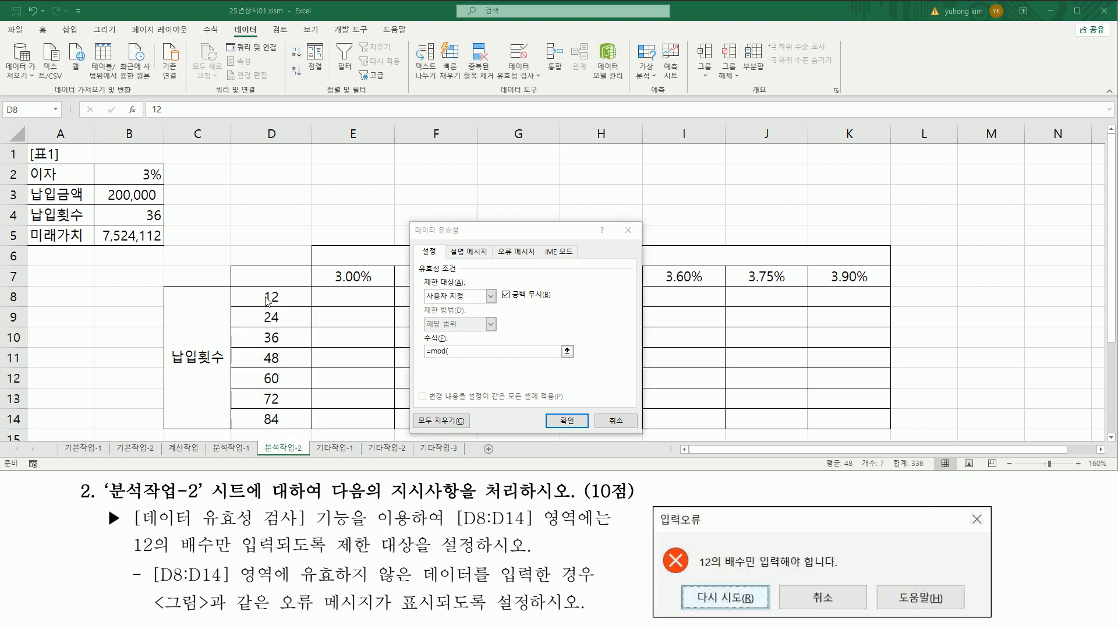
{"action": "left_click", "coordinate": [290, 294]}
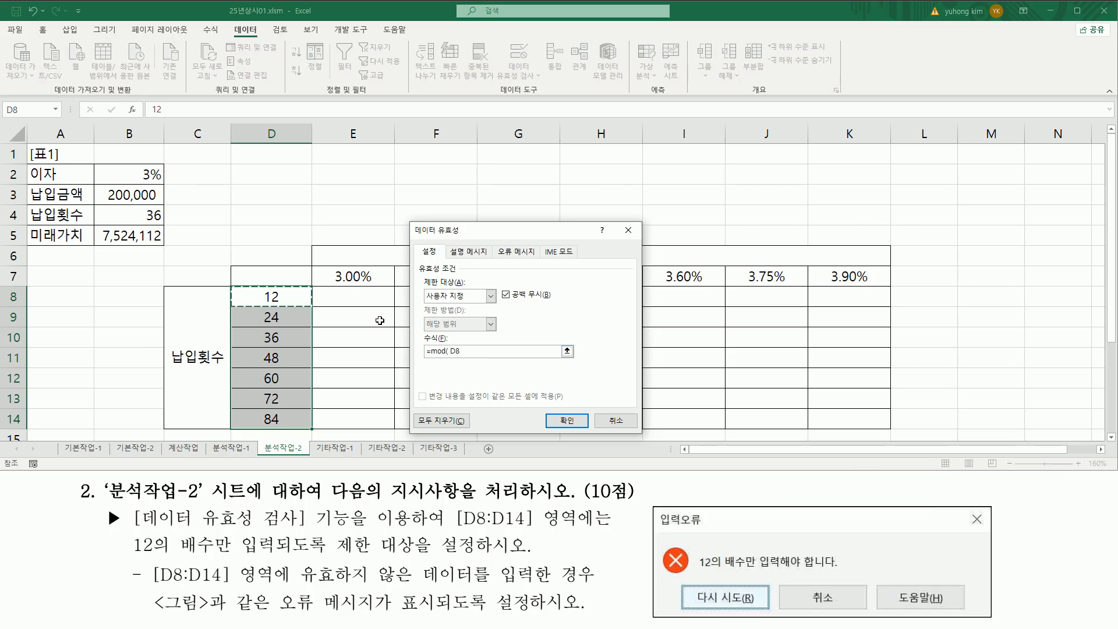
{"action": "type", "text": ", 12"}
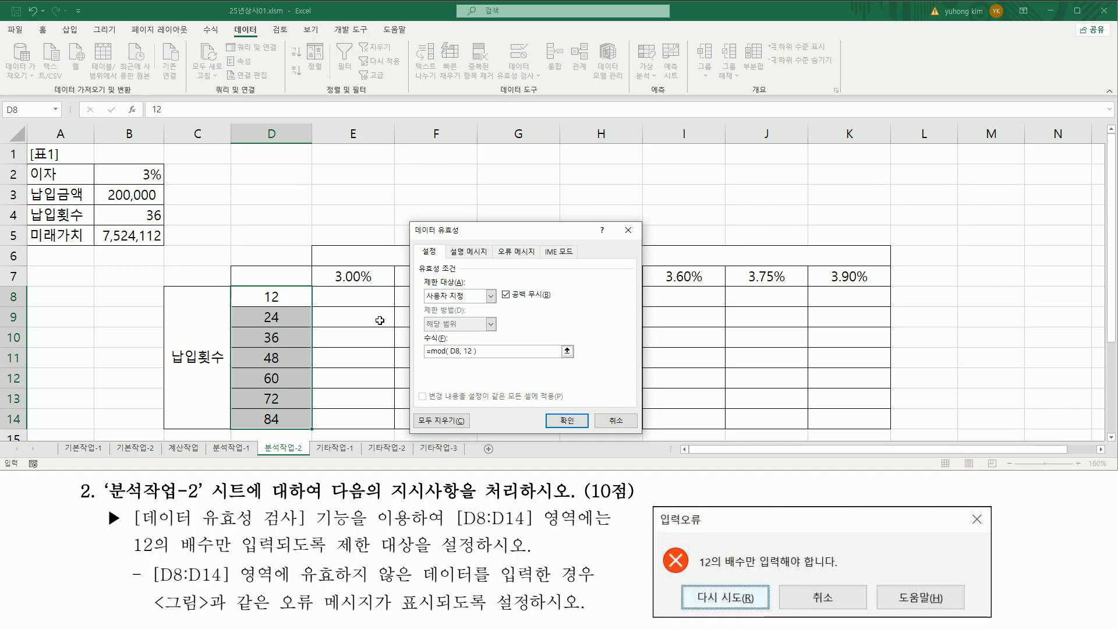
{"action": "type", "text": " ) = 0"}
{"action": "left_click_drag", "start_coordinate": [494, 351], "coordinate": [426, 353]}
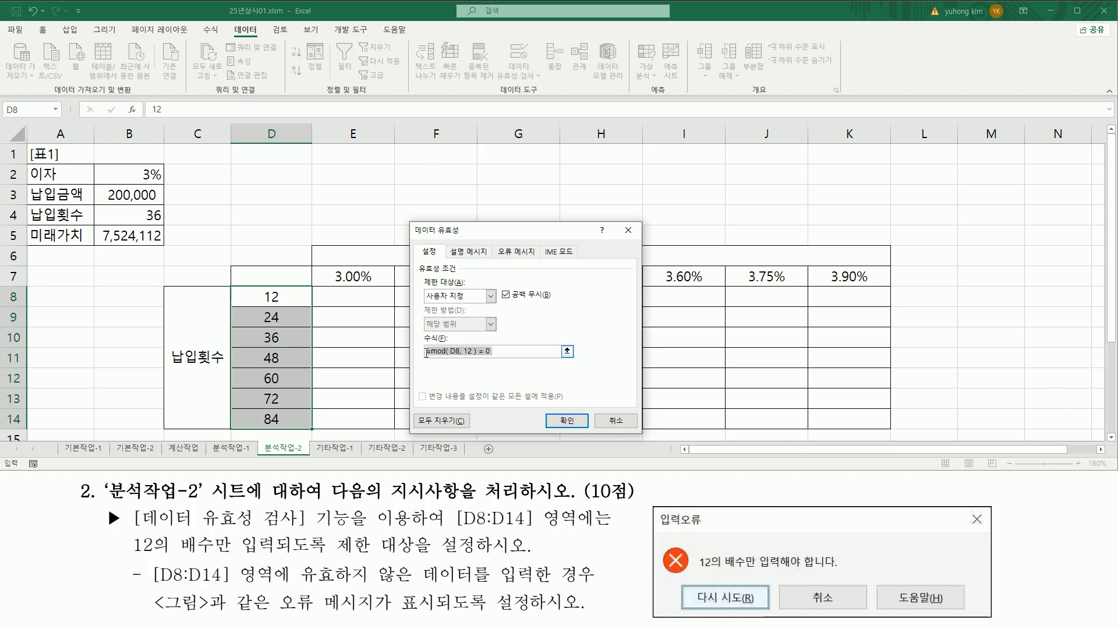
{"action": "left_click", "coordinate": [496, 352]}
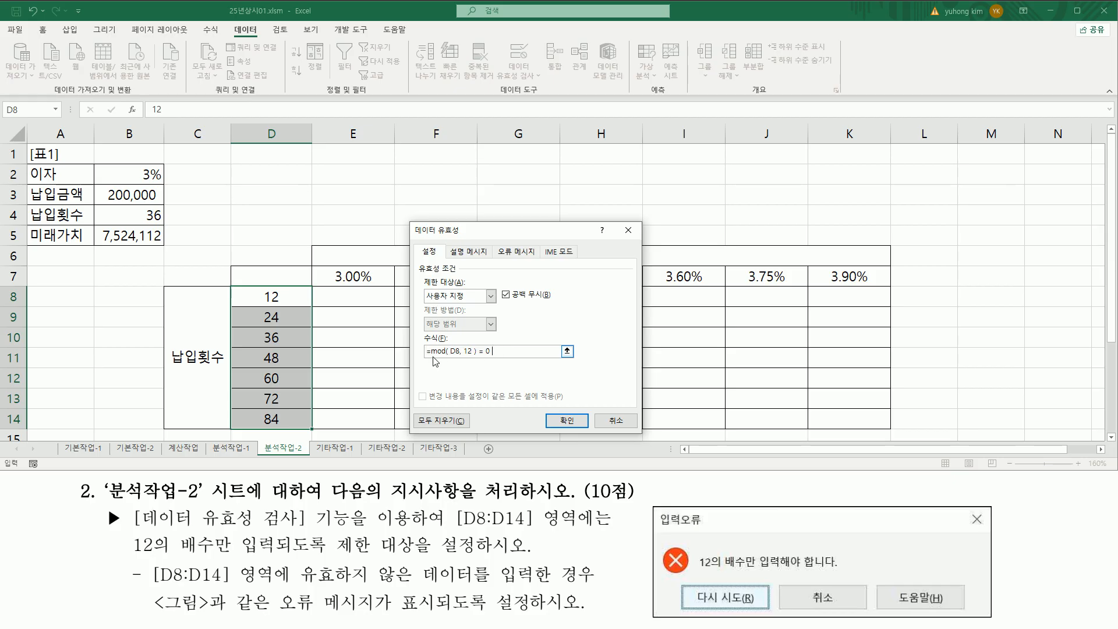
Review the required error alert in the instructions and open the validation rule's error message (오류 메시지) settings.
{"action": "left_click_drag", "start_coordinate": [429, 356], "coordinate": [496, 359]}
{"action": "mouse_move", "coordinate": [127, 565]}
{"action": "left_mouse_down"}
{"action": "mouse_move", "coordinate": [146, 586]}
{"action": "mouse_move", "coordinate": [601, 589]}
{"action": "left_mouse_up"}
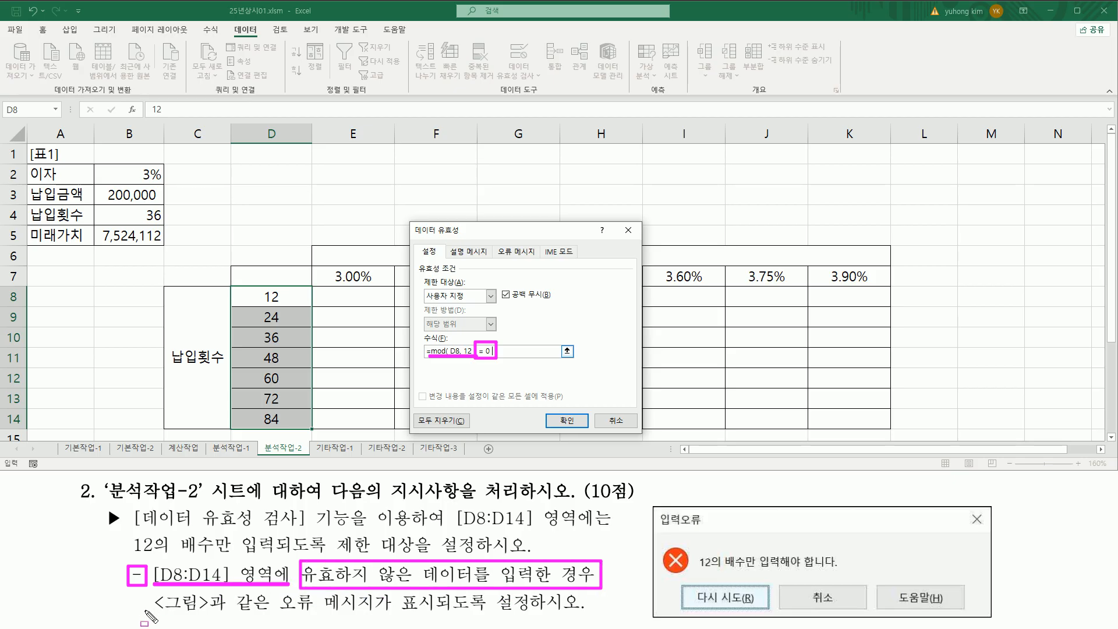
{"action": "left_click_drag", "start_coordinate": [272, 613], "coordinate": [434, 612]}
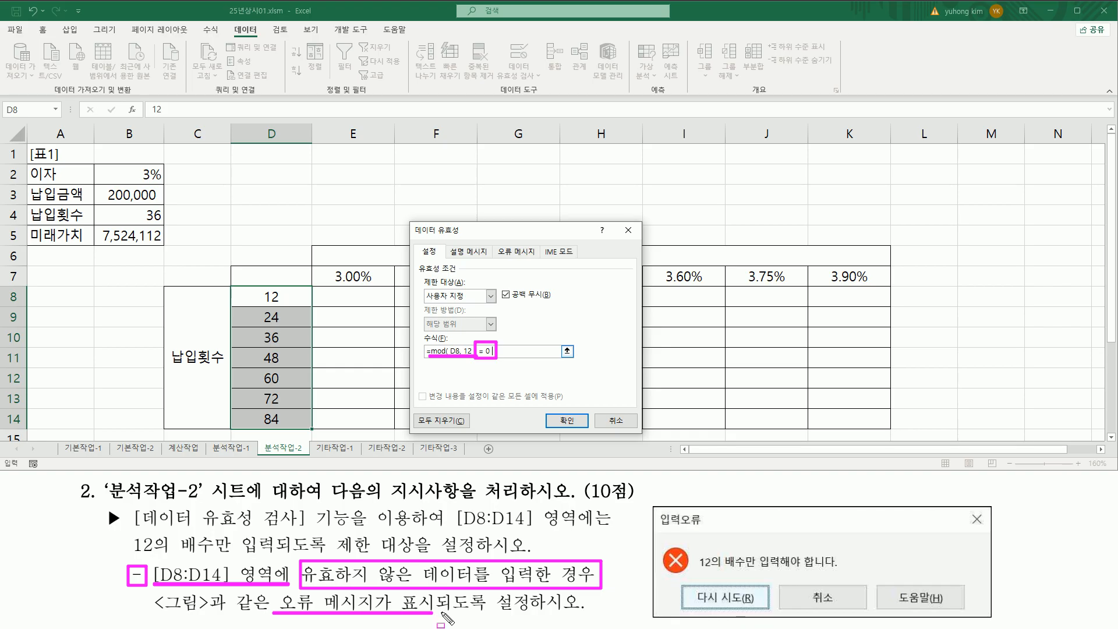
{"action": "mouse_move", "coordinate": [650, 505]}
{"action": "left_mouse_down"}
{"action": "mouse_move", "coordinate": [1013, 623]}
{"action": "mouse_move", "coordinate": [998, 624]}
{"action": "left_mouse_up"}
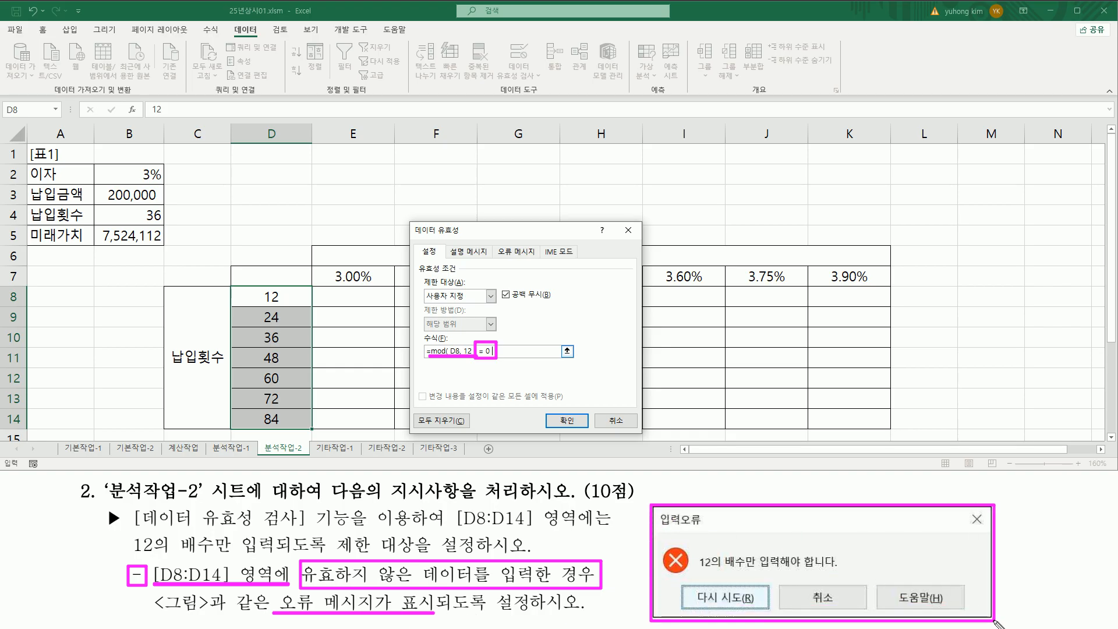
{"action": "left_click_drag", "start_coordinate": [561, 342], "coordinate": [564, 343]}
{"action": "left_click_drag", "start_coordinate": [493, 242], "coordinate": [541, 260]}
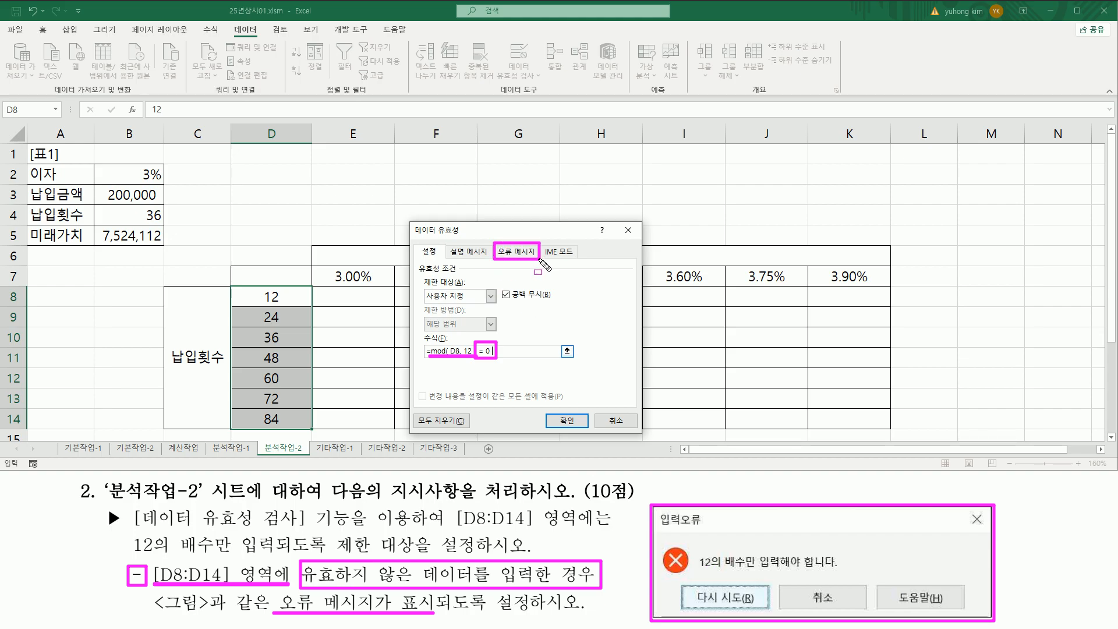
{"action": "key", "text": "Escape"}
{"action": "left_click", "coordinate": [515, 251]}
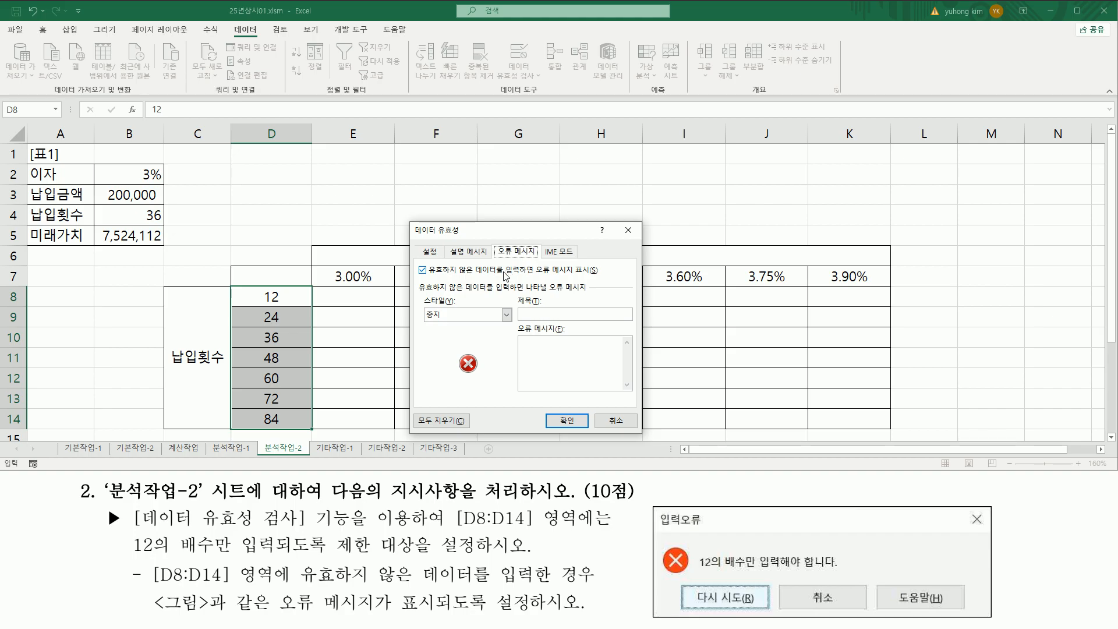
Examine the error alert's display option, style, title and message fields against the error dialog pictured in the instructions.
{"action": "left_click_drag", "start_coordinate": [429, 278], "coordinate": [601, 282]}
{"action": "left_click_drag", "start_coordinate": [414, 259], "coordinate": [431, 283]}
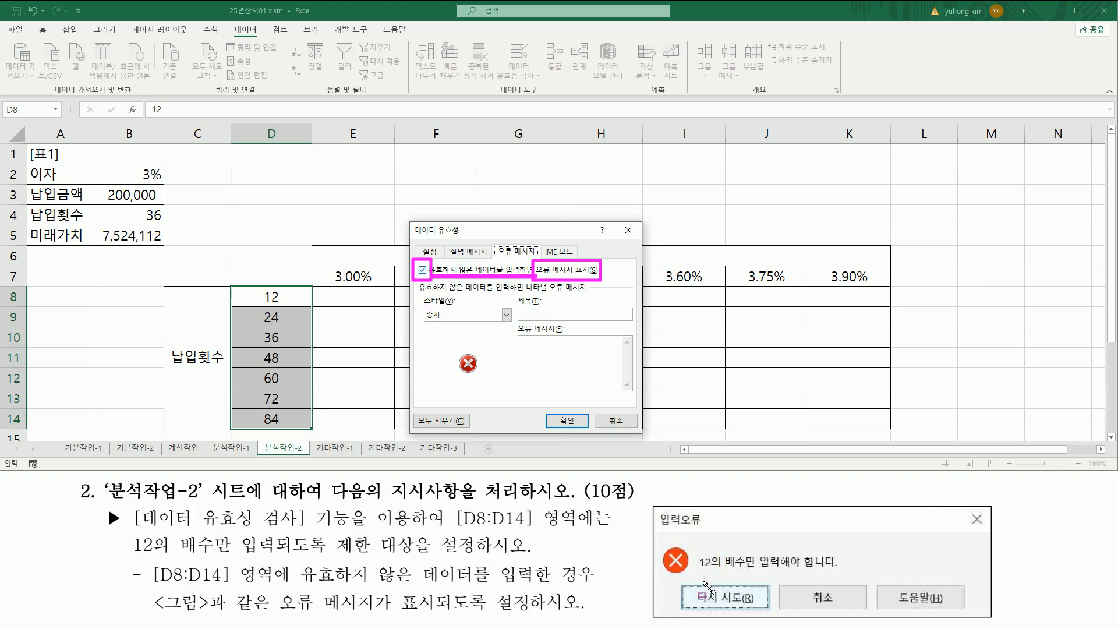
{"action": "left_click_drag", "start_coordinate": [418, 304], "coordinate": [511, 326]}
{"action": "left_click_drag", "start_coordinate": [455, 350], "coordinate": [484, 377]}
{"action": "left_click_drag", "start_coordinate": [662, 539], "coordinate": [682, 568]}
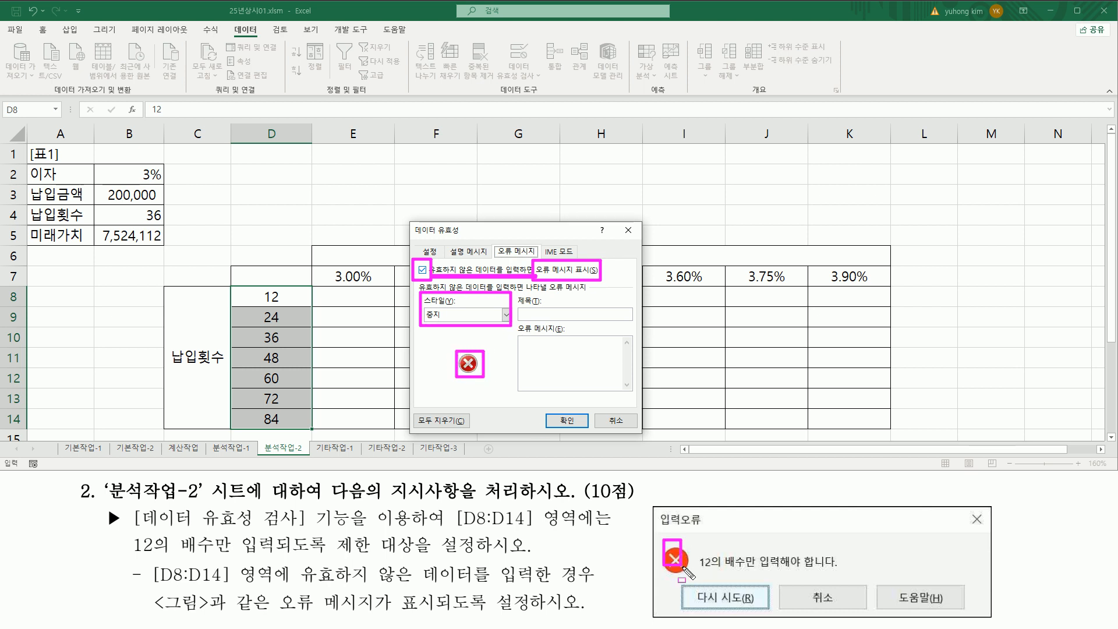
{"action": "key", "text": "e"}
{"action": "mouse_move", "coordinate": [514, 293]}
{"action": "left_mouse_down"}
{"action": "mouse_move", "coordinate": [545, 317]}
{"action": "mouse_move", "coordinate": [634, 321]}
{"action": "left_mouse_up"}
{"action": "mouse_move", "coordinate": [516, 322]}
{"action": "left_mouse_down"}
{"action": "mouse_move", "coordinate": [524, 358]}
{"action": "mouse_move", "coordinate": [636, 393]}
{"action": "left_mouse_up"}
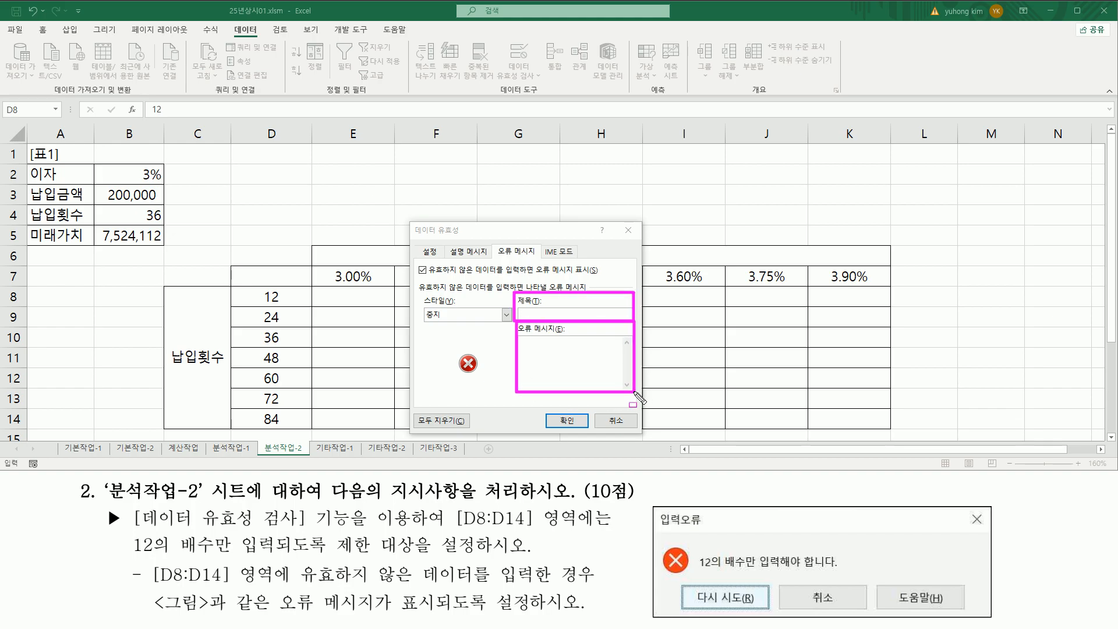
{"action": "left_click_drag", "start_coordinate": [655, 508], "coordinate": [704, 531]}
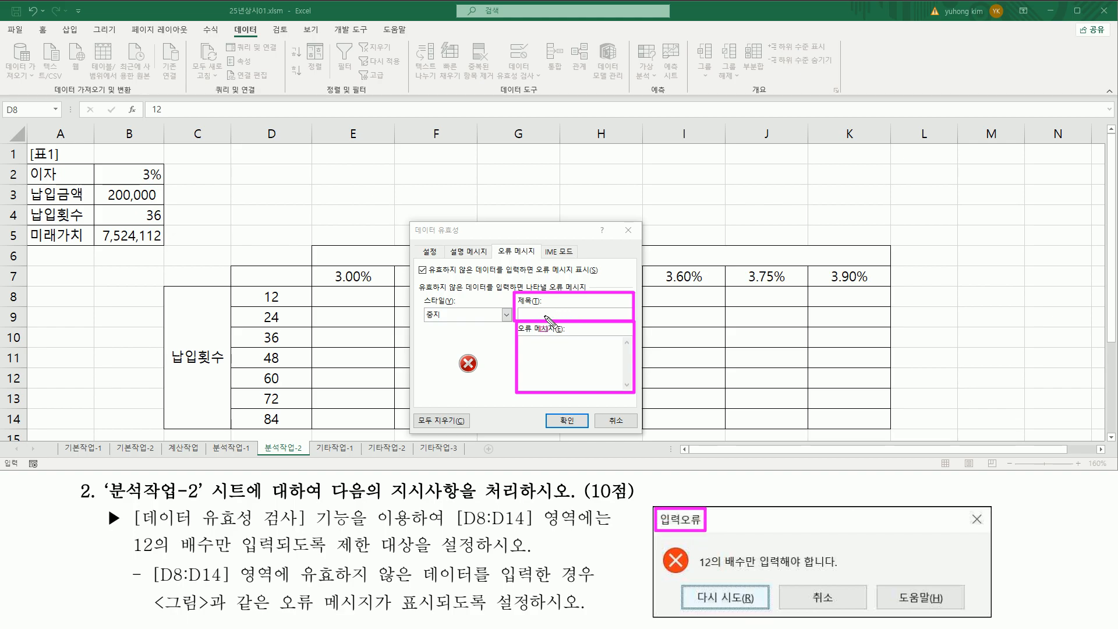
{"action": "left_click_drag", "start_coordinate": [697, 573], "coordinate": [841, 573]}
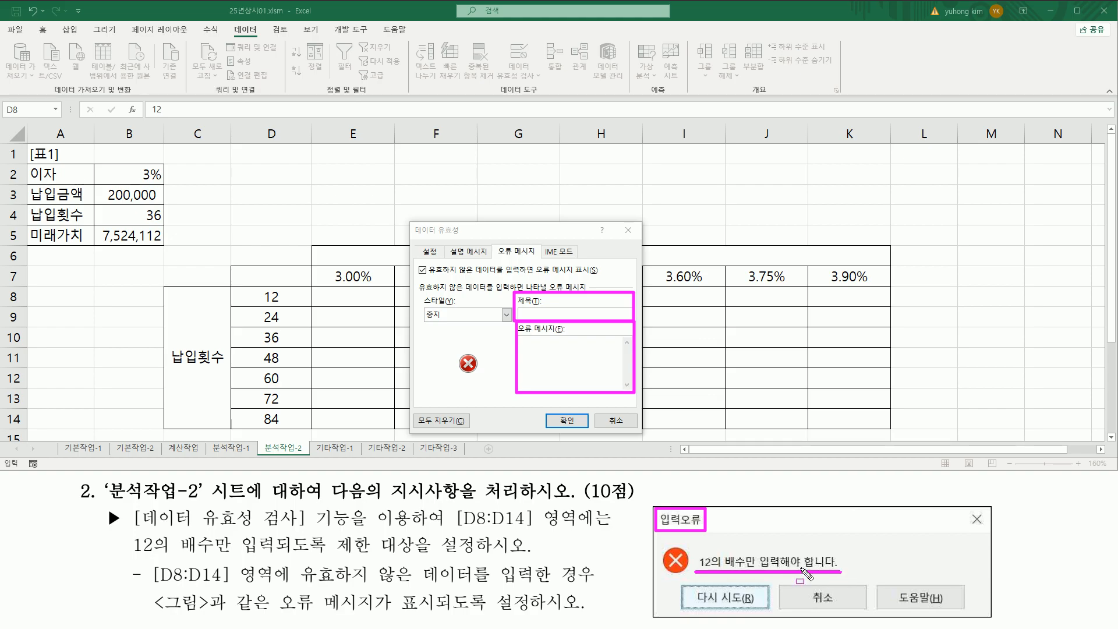
{"action": "key", "text": "Escape"}
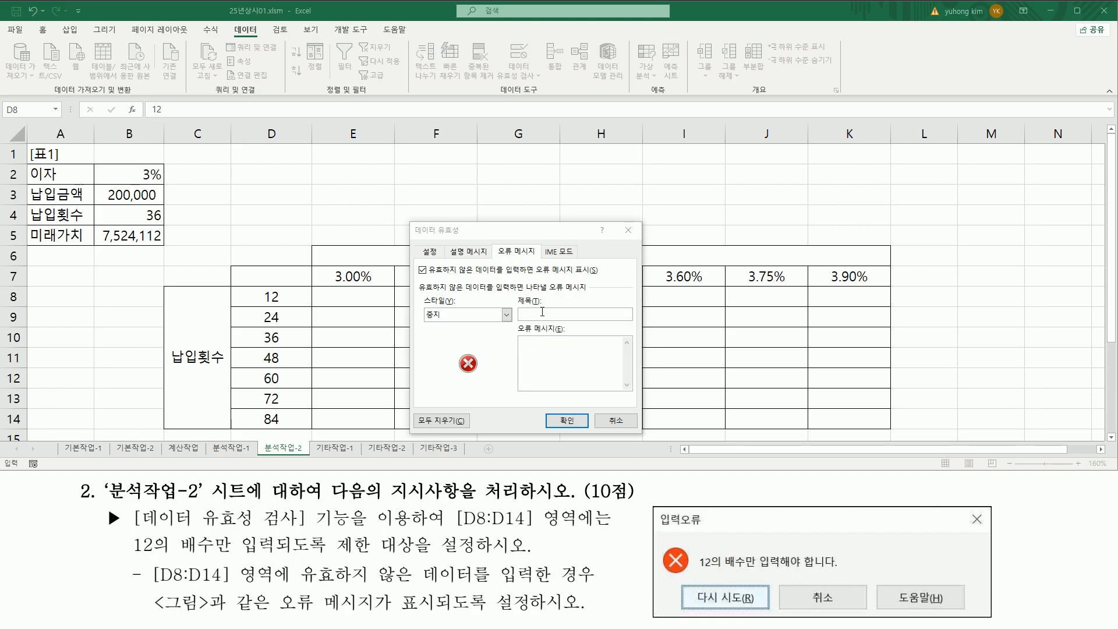
Give the error alert the title 입력오류 and the message "12의 배수만 입력해야 합니다.", and apply the validation to D8:D14.
{"action": "left_click", "coordinate": [549, 314]}
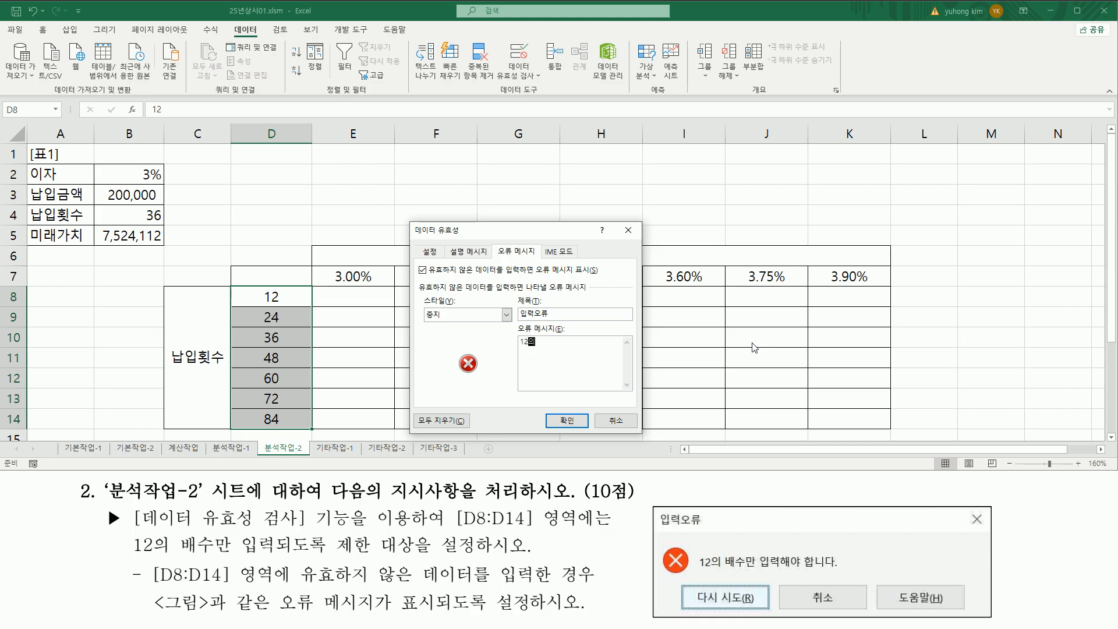
{"action": "type", "text": "ㅇ입력해야 합니다."}
{"action": "left_click_drag", "start_coordinate": [519, 352], "coordinate": [617, 352]}
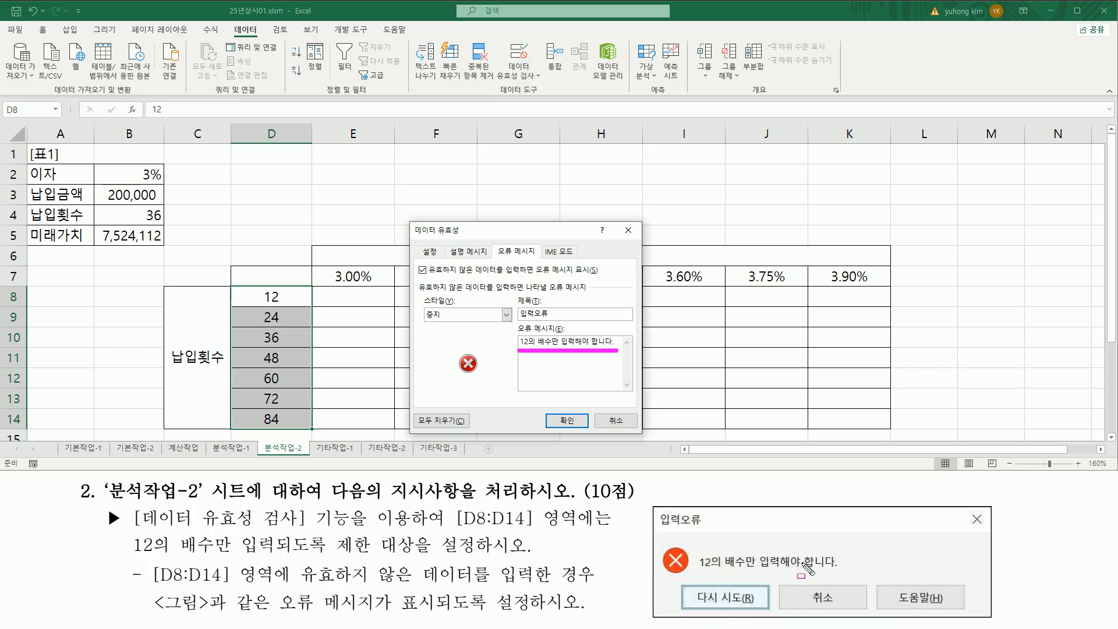
{"action": "left_click_drag", "start_coordinate": [835, 570], "coordinate": [839, 571]}
{"action": "mouse_move", "coordinate": [545, 411]}
{"action": "left_mouse_down"}
{"action": "mouse_move", "coordinate": [546, 427]}
{"action": "mouse_move", "coordinate": [588, 431]}
{"action": "left_mouse_up"}
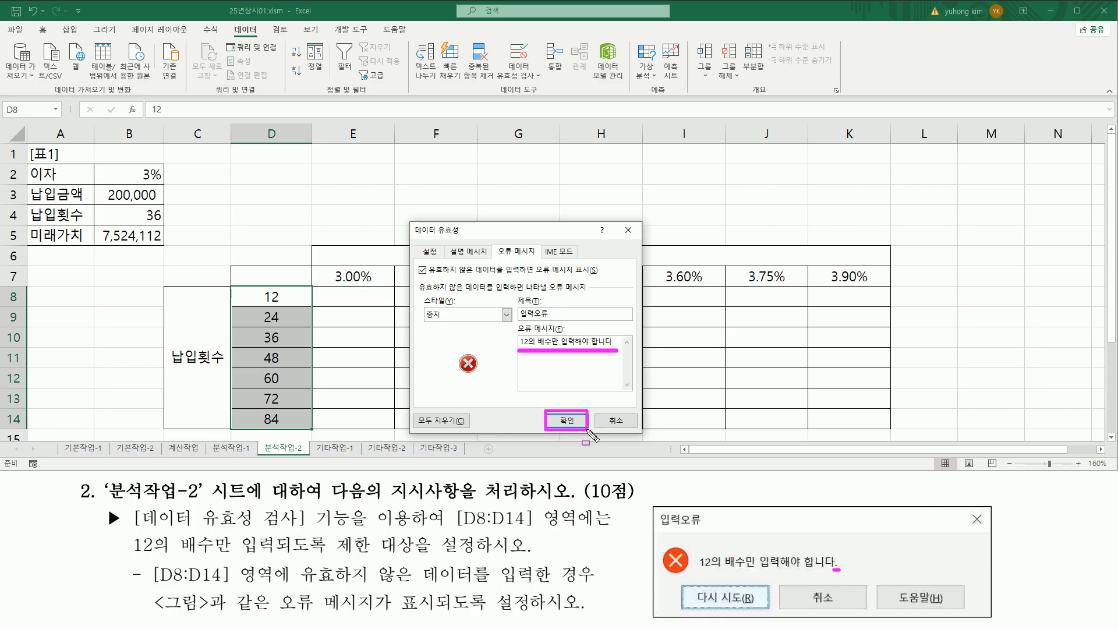
{"action": "left_click", "coordinate": [568, 420]}
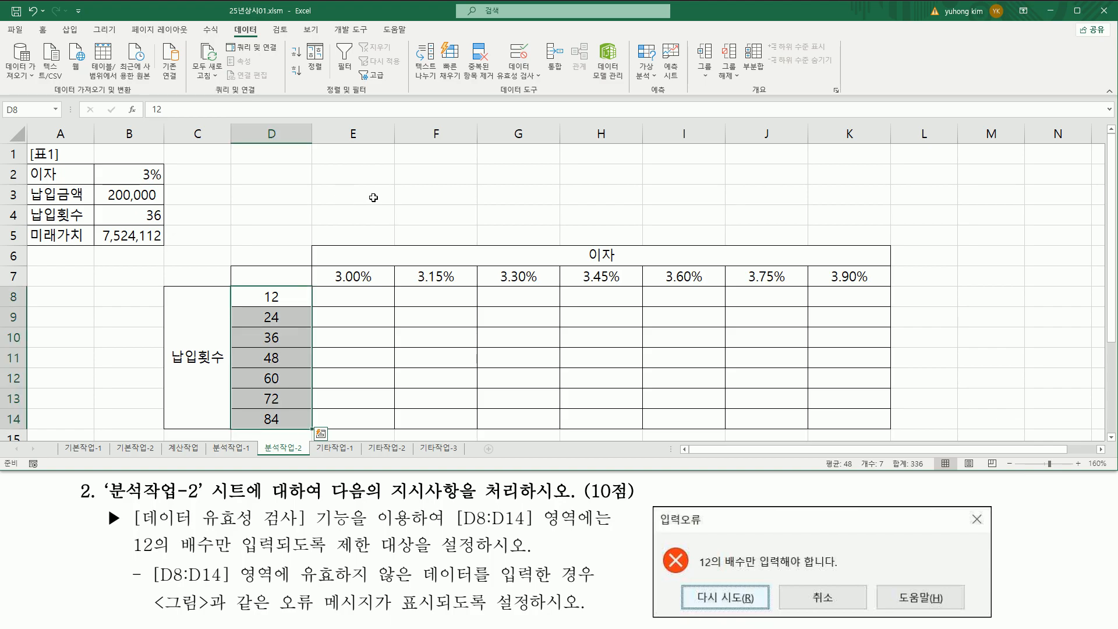
Try entering 5 in cell D8, compare the error alert with the pictured one, and cancel the entry.
{"action": "left_click", "coordinate": [452, 200]}
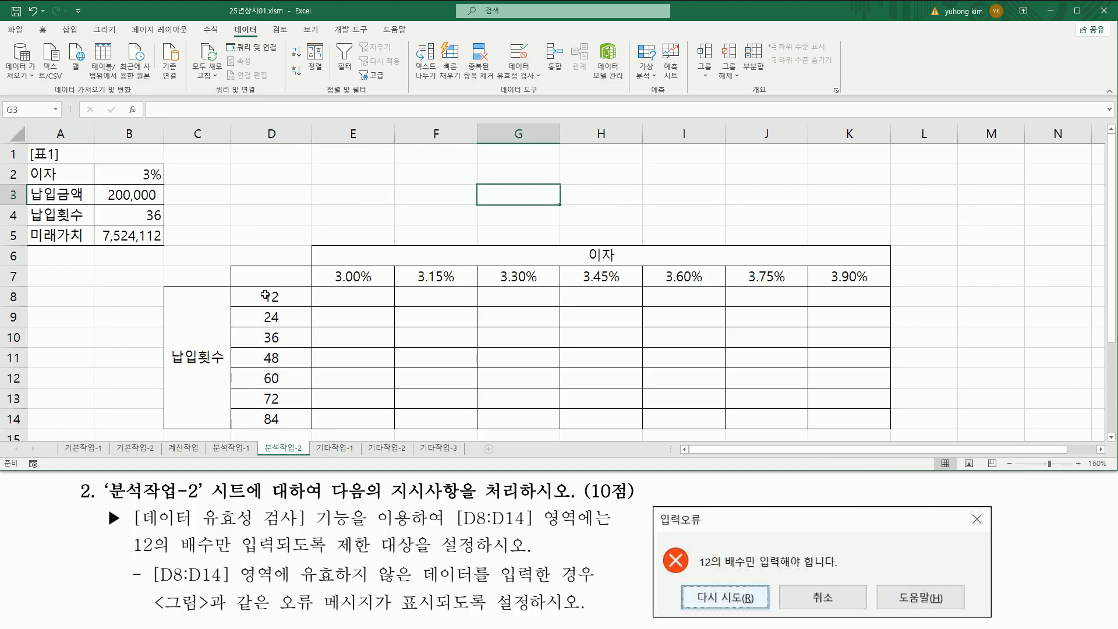
{"action": "left_click", "coordinate": [265, 295]}
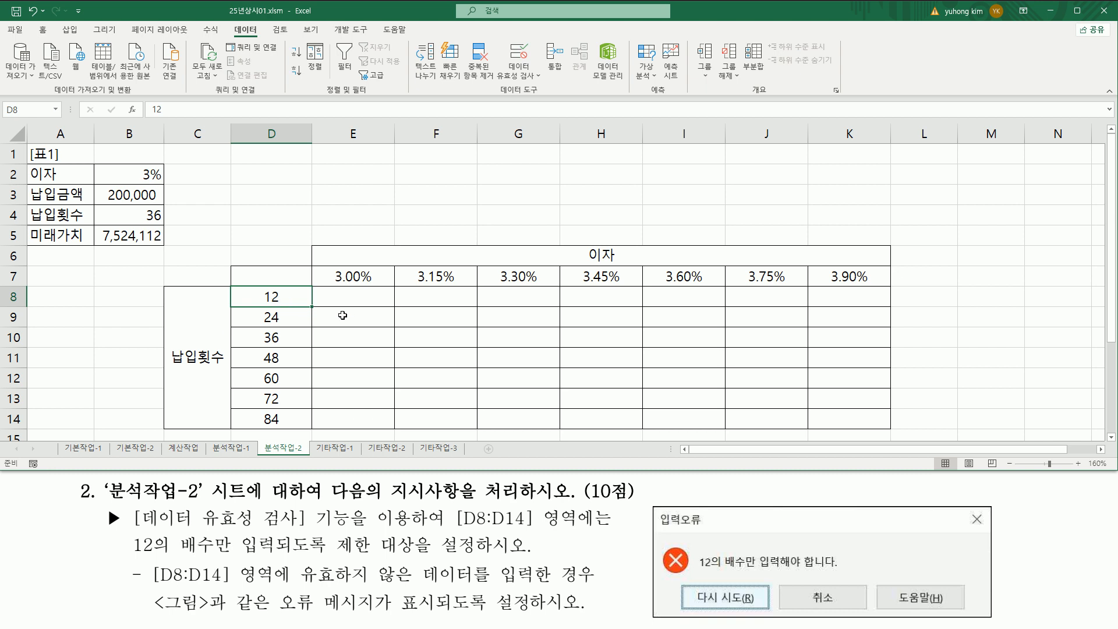
{"action": "type", "text": "5"}
{"action": "key", "text": "Return"}
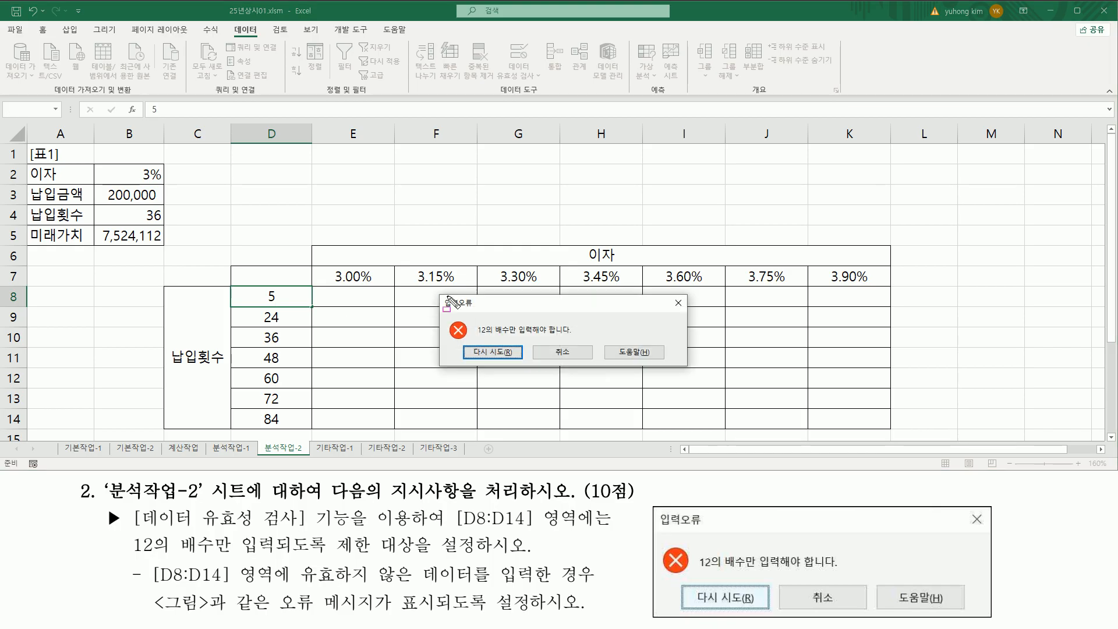
{"action": "left_click_drag", "start_coordinate": [436, 292], "coordinate": [691, 369]}
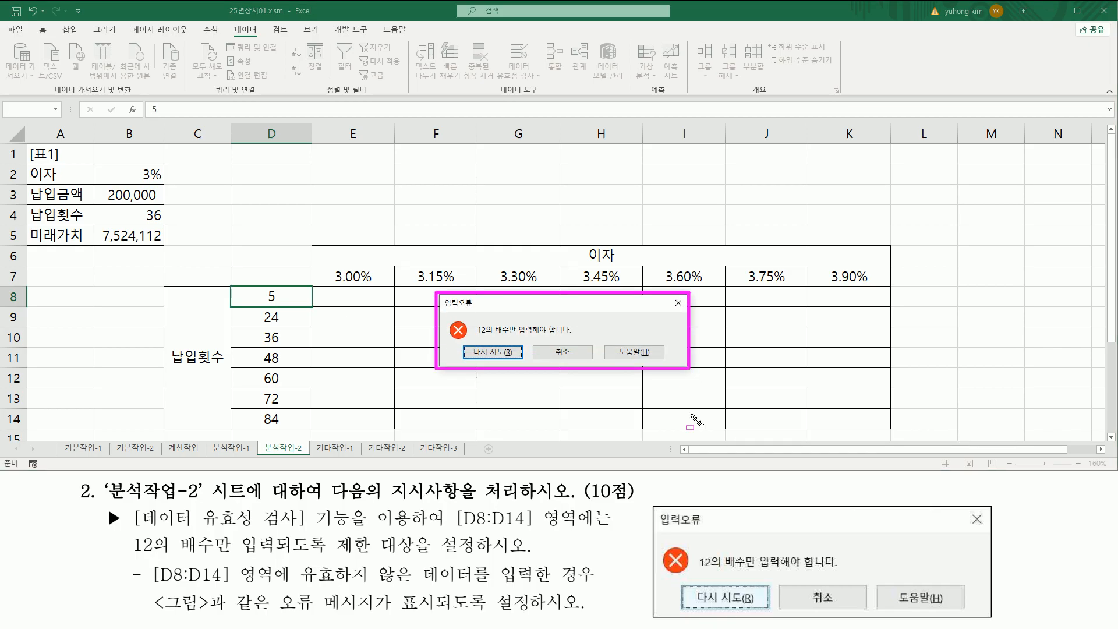
{"action": "mouse_move", "coordinate": [652, 504]}
{"action": "left_mouse_down"}
{"action": "mouse_move", "coordinate": [1025, 625]}
{"action": "mouse_move", "coordinate": [994, 619]}
{"action": "left_mouse_up"}
{"action": "left_click_drag", "start_coordinate": [445, 310], "coordinate": [475, 310]}
{"action": "left_click_drag", "start_coordinate": [658, 527], "coordinate": [703, 527]}
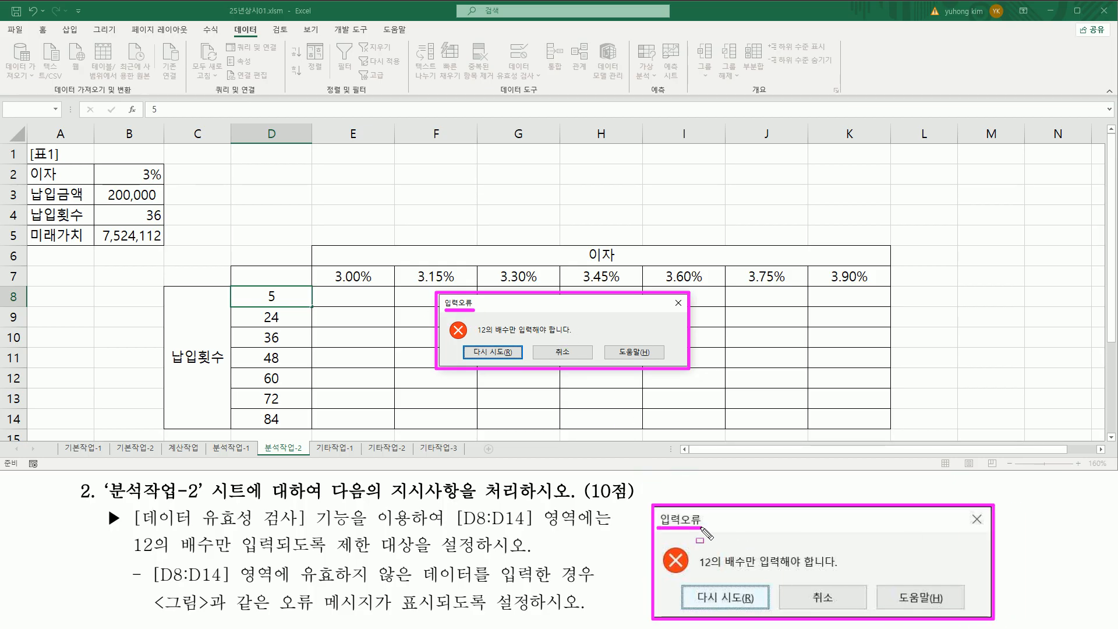
{"action": "left_click_drag", "start_coordinate": [477, 338], "coordinate": [582, 337]}
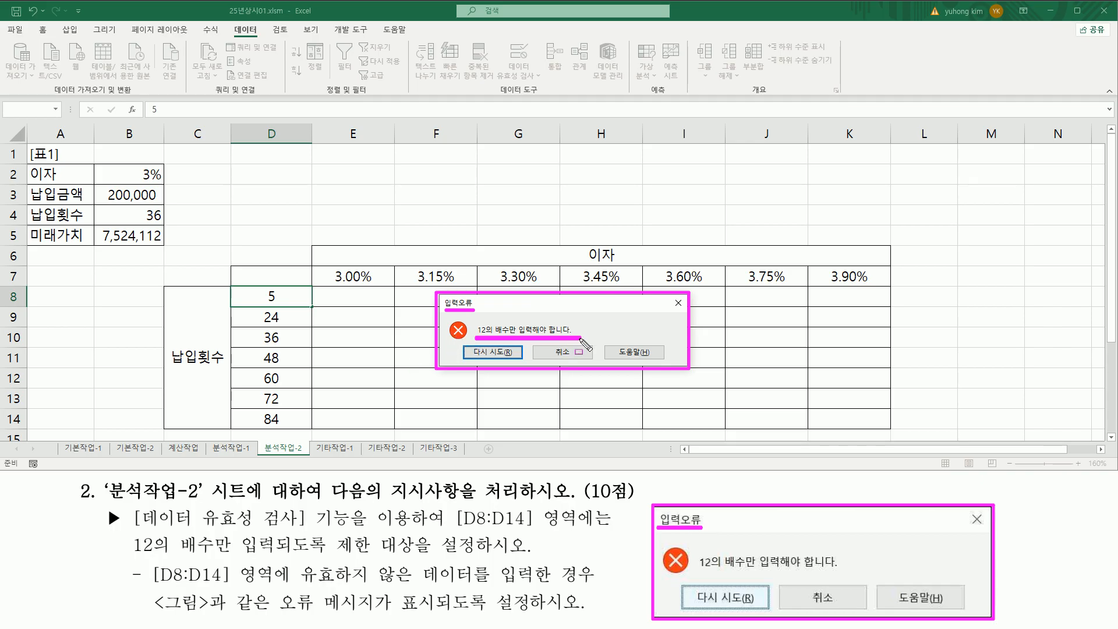
{"action": "left_click_drag", "start_coordinate": [699, 572], "coordinate": [844, 572]}
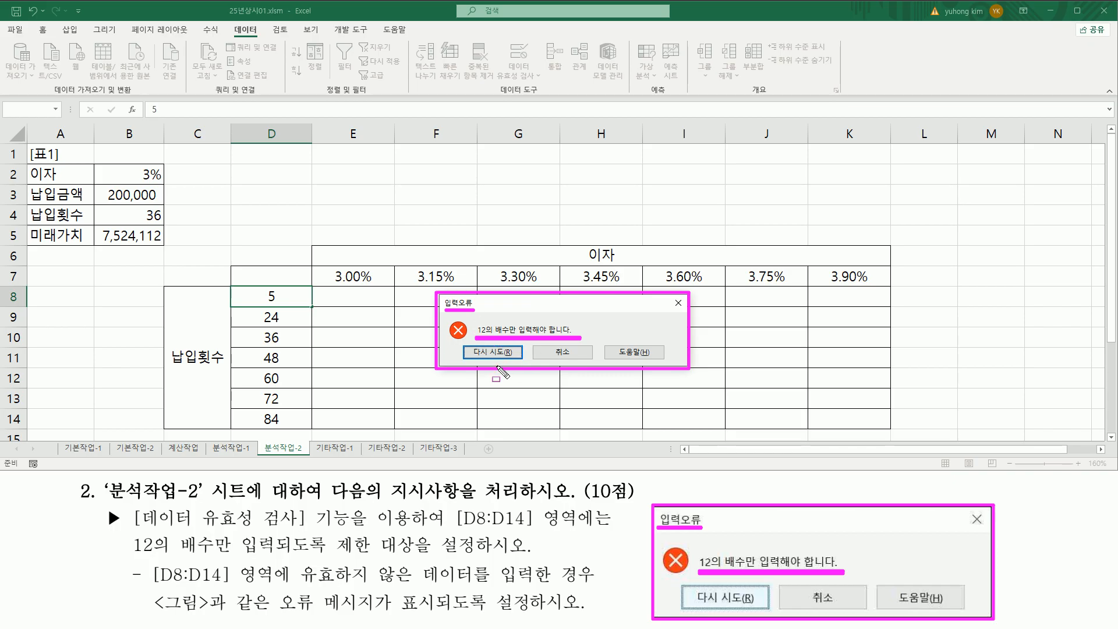
{"action": "key", "text": "Escape"}
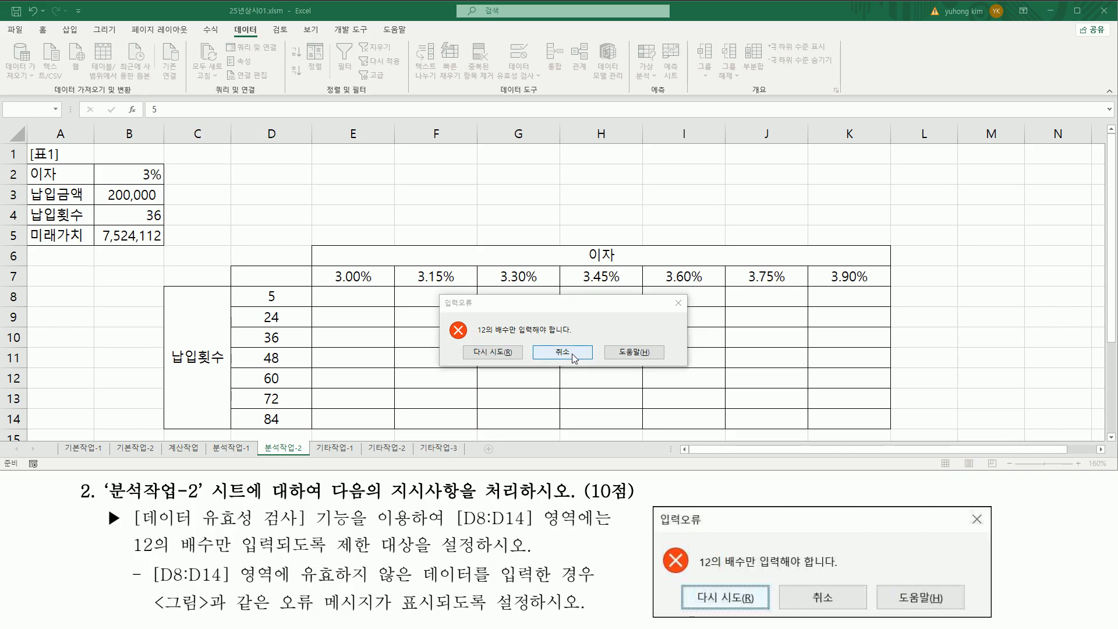
{"action": "left_click", "coordinate": [574, 354]}
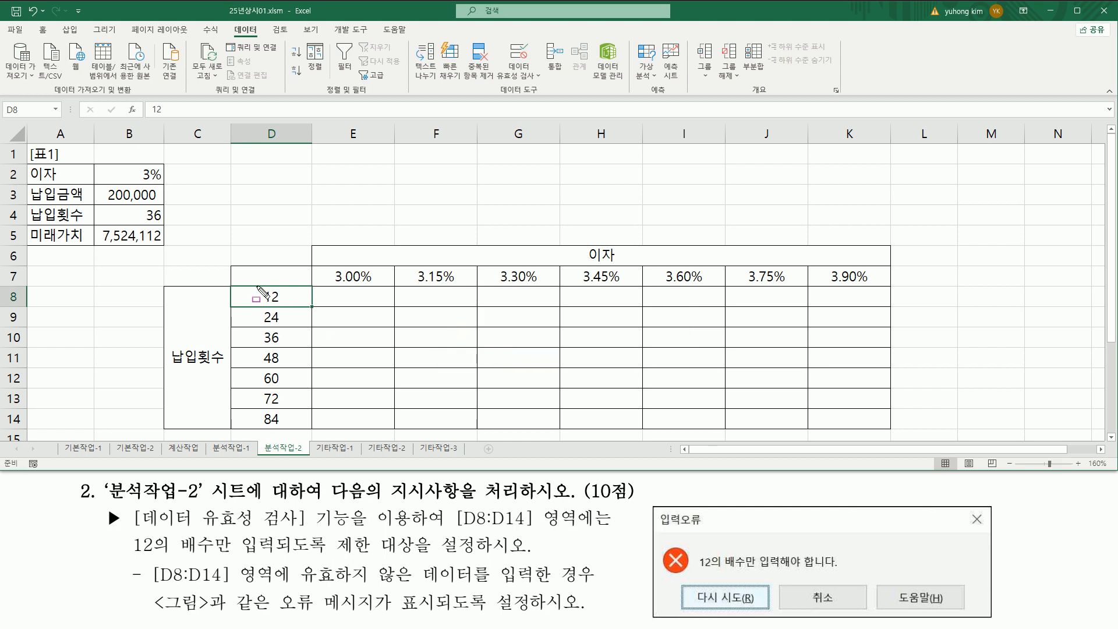
Try entering 96 in cell D8 to test the rule, and put 12 back in the cell.
{"action": "key", "text": "Escape"}
{"action": "key", "text": "ctrl+2"}
{"action": "key", "text": "Escape"}
{"action": "type", "text": "96"}
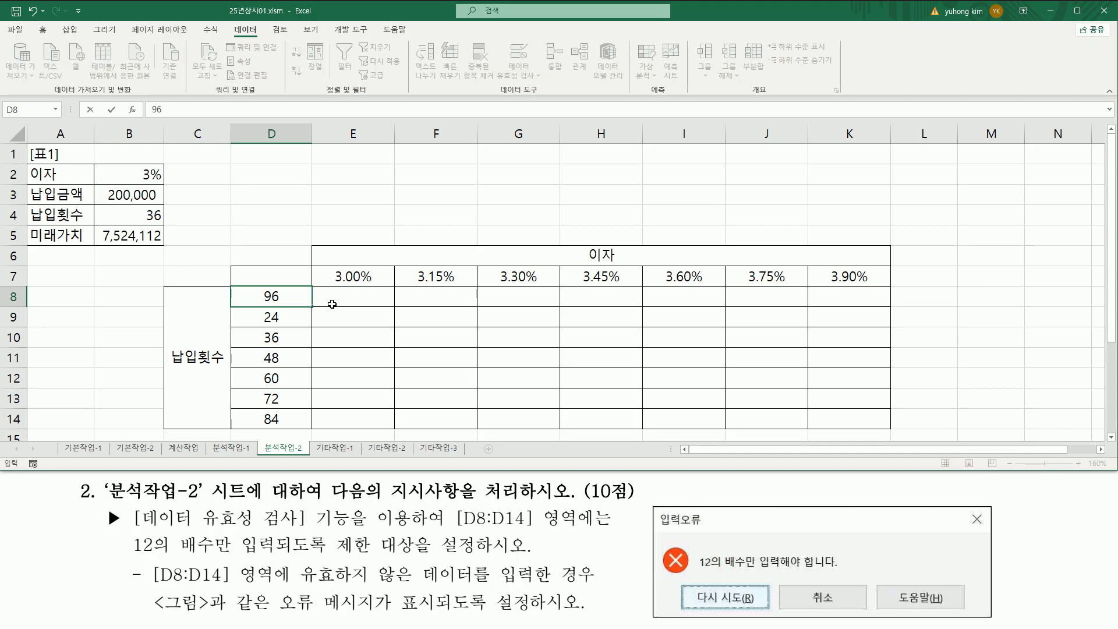
{"action": "key", "text": "Return"}
{"action": "key", "text": "Up"}
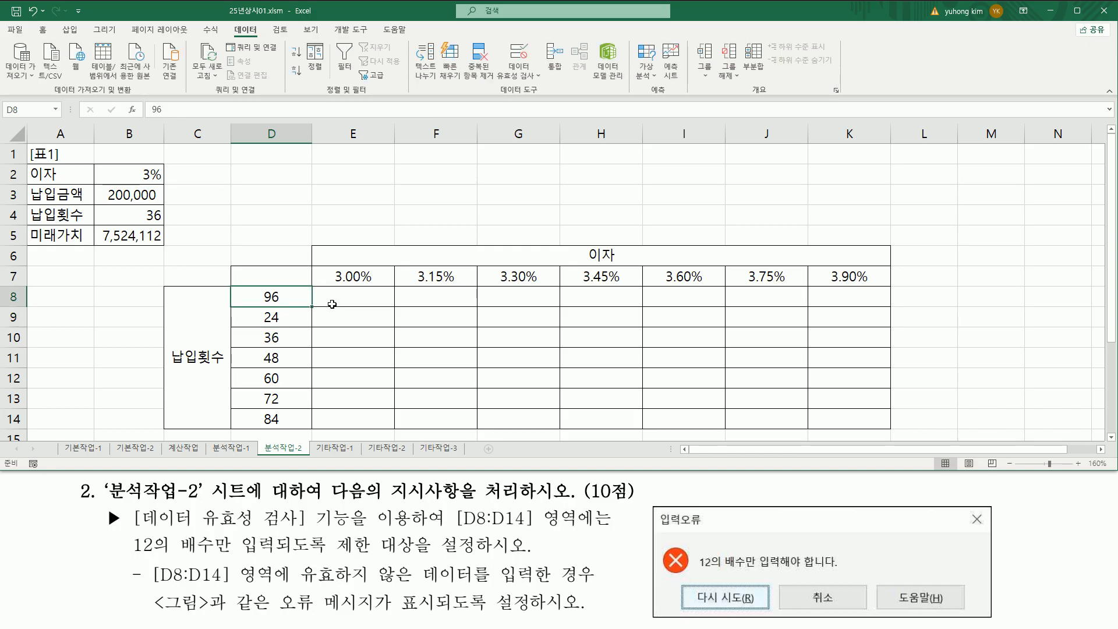
{"action": "type", "text": "12"}
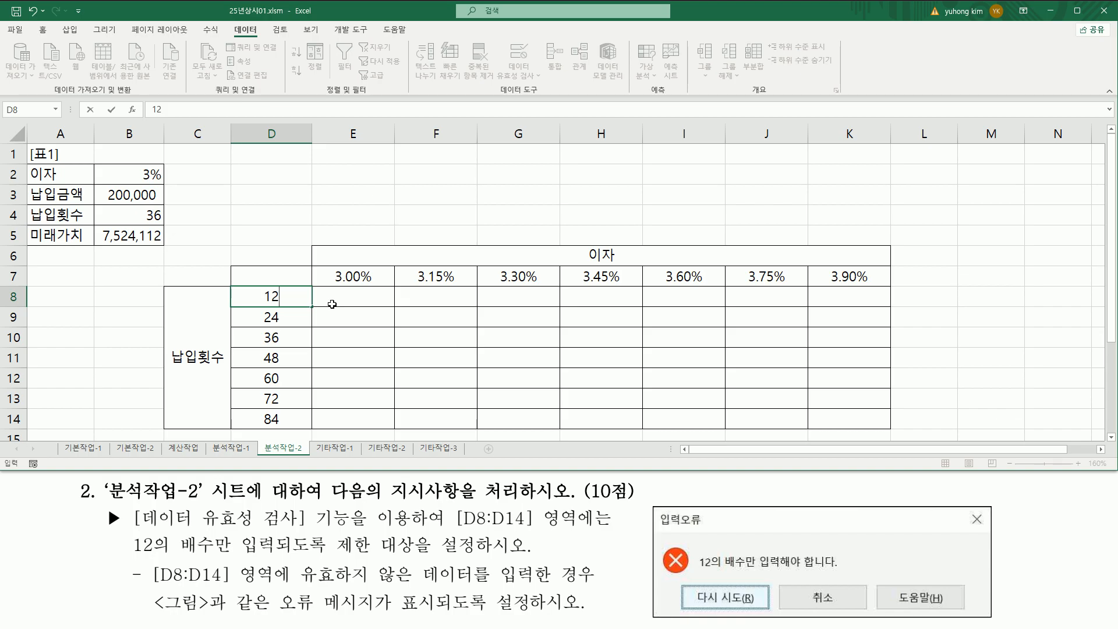
{"action": "key", "text": "Return"}
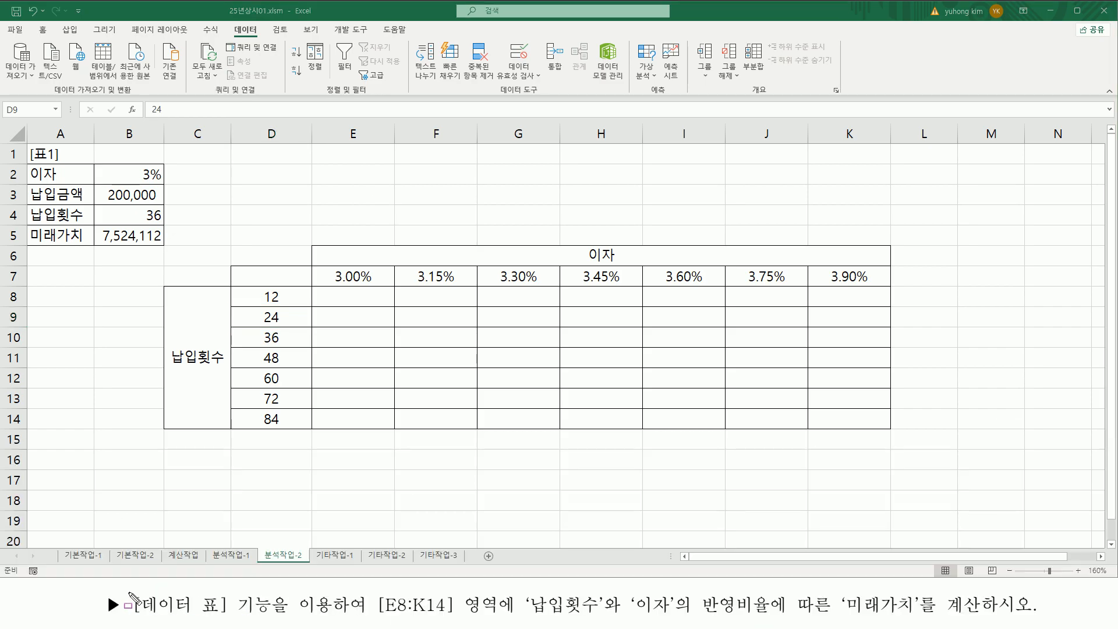
Read the data table instruction and match the target range E8:K14, the 납입횟수 and 이자 headings and the 미래가치 cell on the sheet.
{"action": "mouse_move", "coordinate": [130, 593]}
{"action": "left_mouse_down"}
{"action": "mouse_move", "coordinate": [148, 618]}
{"action": "mouse_move", "coordinate": [504, 618]}
{"action": "left_mouse_up"}
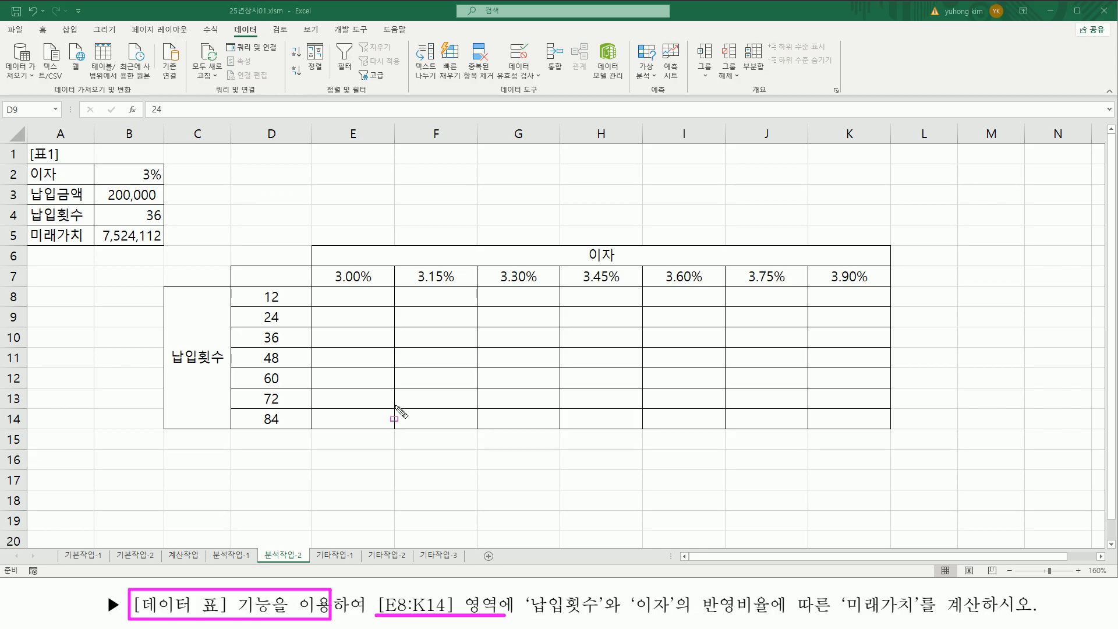
{"action": "left_click", "coordinate": [317, 291]}
{"action": "mouse_move", "coordinate": [319, 294]}
{"action": "left_mouse_down"}
{"action": "mouse_move", "coordinate": [466, 317]}
{"action": "mouse_move", "coordinate": [888, 428]}
{"action": "left_mouse_up"}
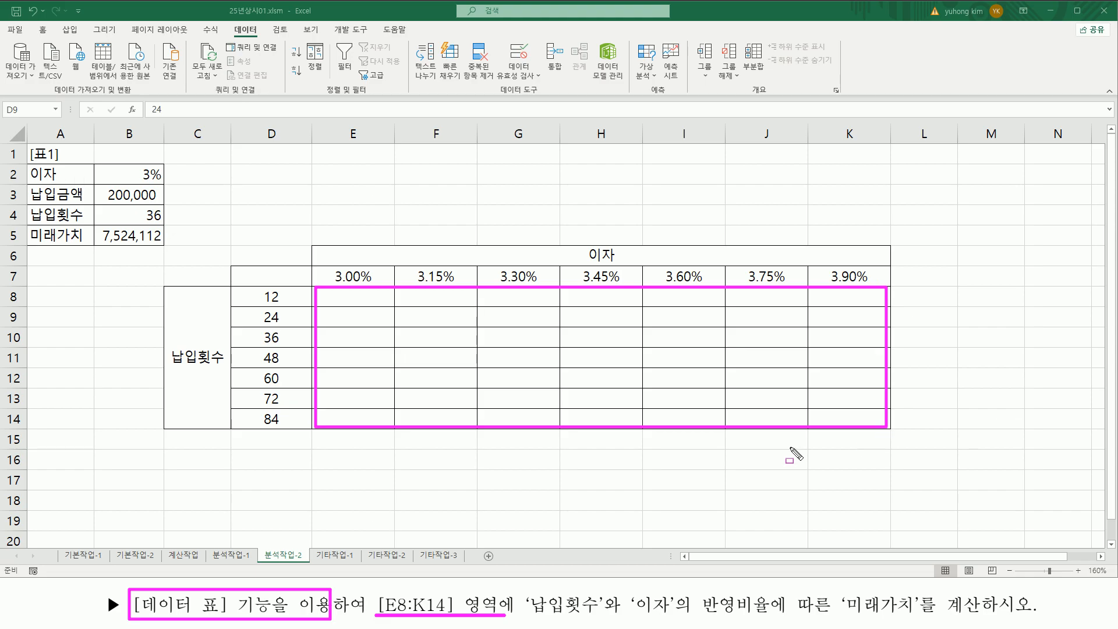
{"action": "left_click_drag", "start_coordinate": [524, 613], "coordinate": [689, 613]}
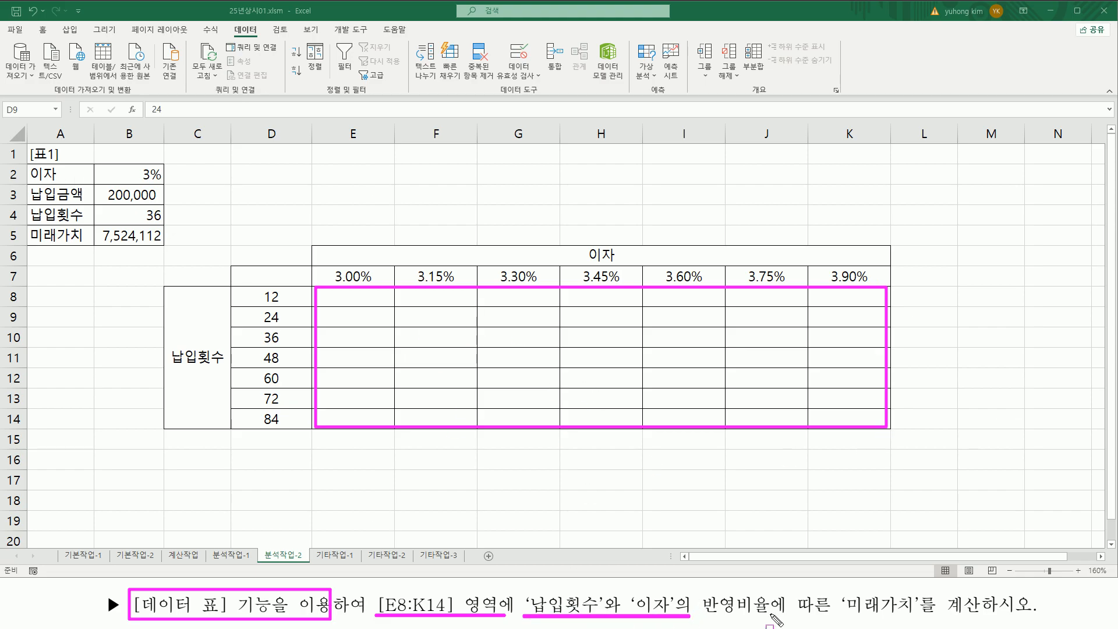
{"action": "left_click_drag", "start_coordinate": [836, 614], "coordinate": [919, 615]}
{"action": "left_click_drag", "start_coordinate": [354, 293], "coordinate": [863, 418]}
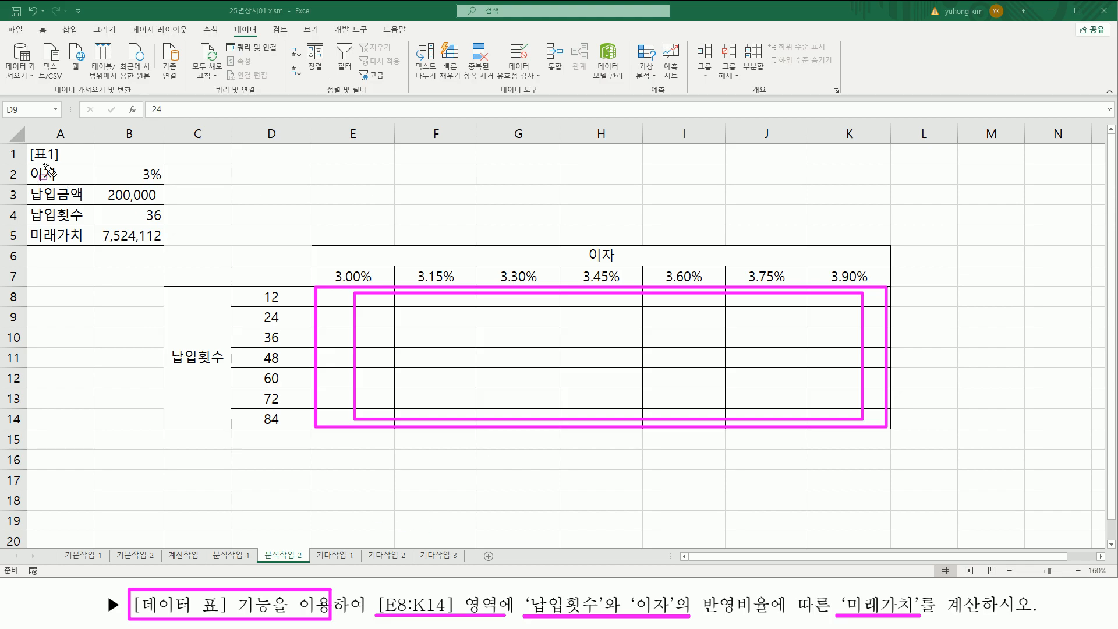
{"action": "left_click_drag", "start_coordinate": [95, 244], "coordinate": [164, 244]}
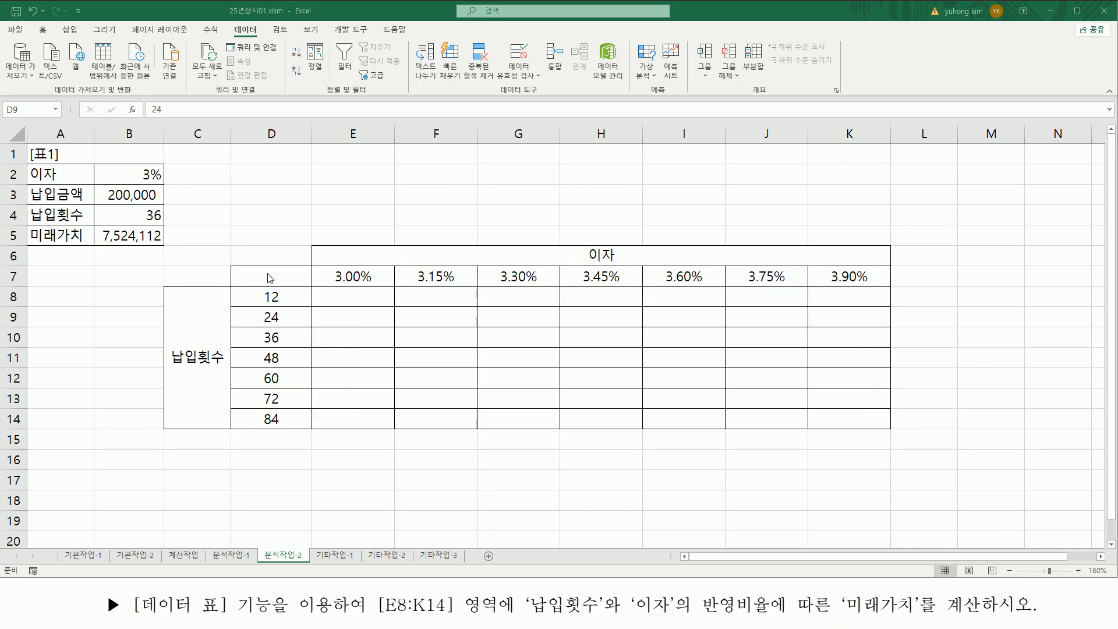
{"action": "mouse_move", "coordinate": [230, 263]}
{"action": "left_mouse_down"}
{"action": "mouse_move", "coordinate": [751, 376]}
{"action": "mouse_move", "coordinate": [891, 433]}
{"action": "left_mouse_up"}
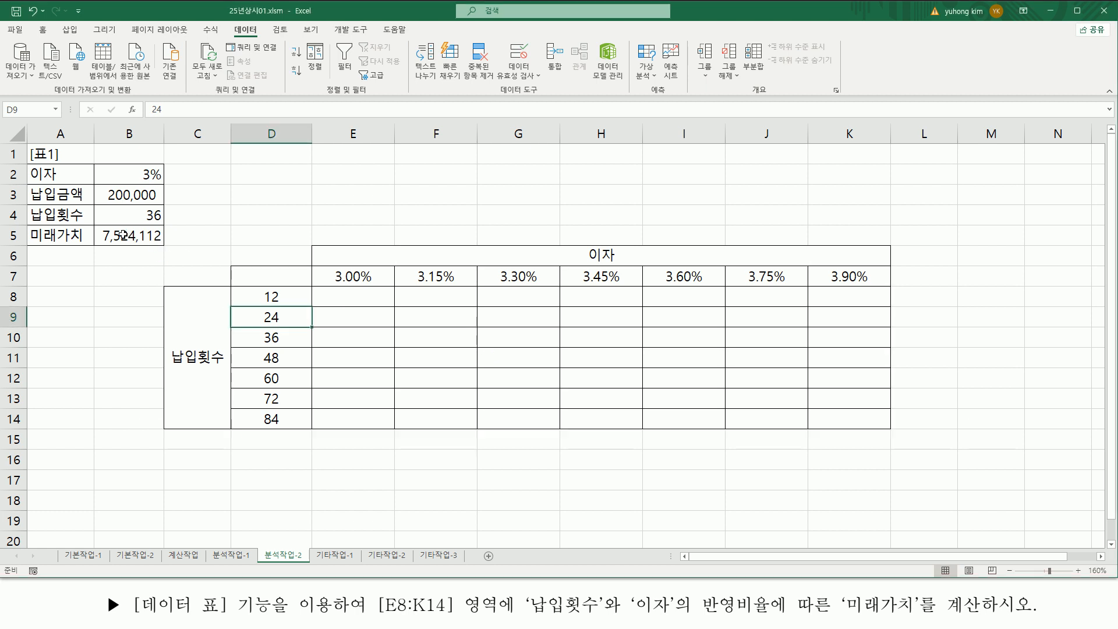
Copy the text of the 미래가치 formula =FV(B2/12,B4,-B3) from cell B5, leaving the cell unedited.
{"action": "left_click_drag", "start_coordinate": [95, 225], "coordinate": [163, 245]}
{"action": "key", "text": "Escape"}
{"action": "left_click", "coordinate": [123, 237]}
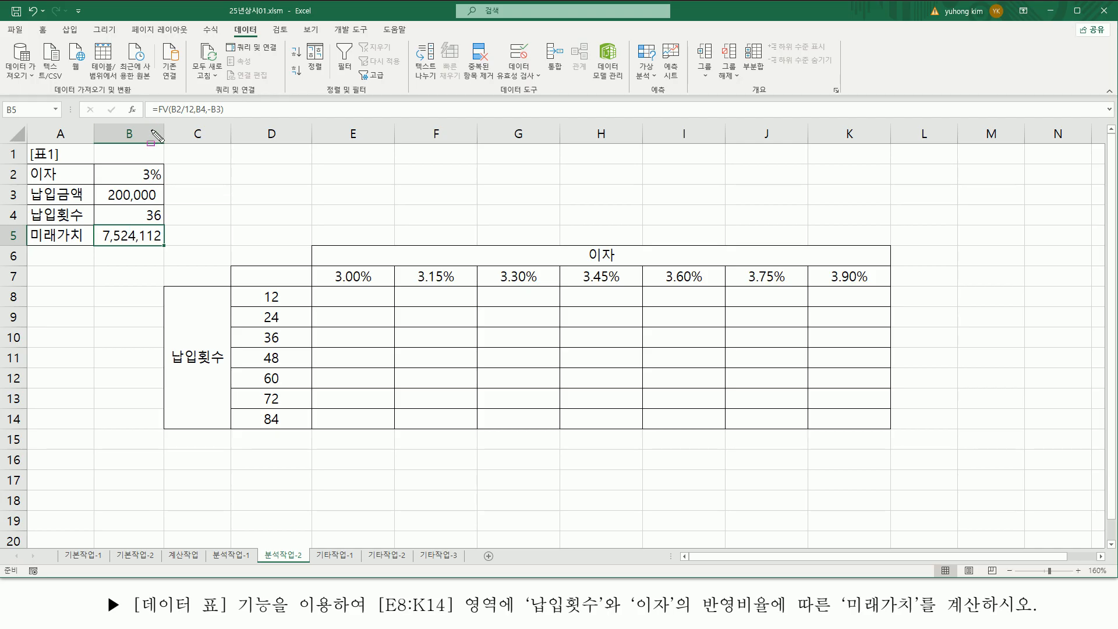
{"action": "left_click_drag", "start_coordinate": [143, 116], "coordinate": [221, 116]}
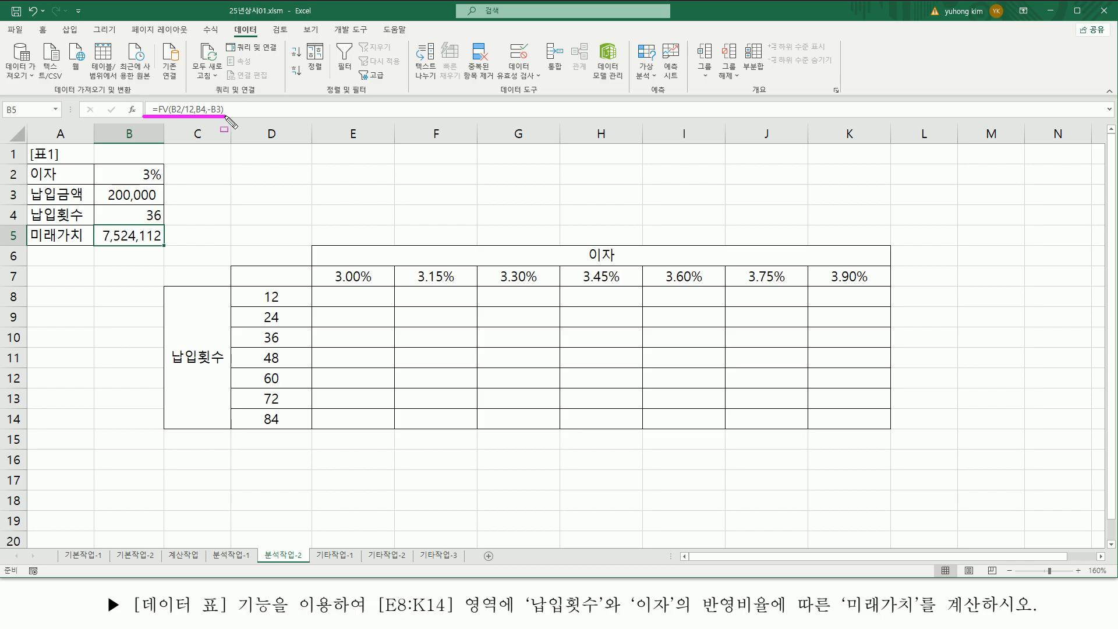
{"action": "left_click", "coordinate": [243, 109]}
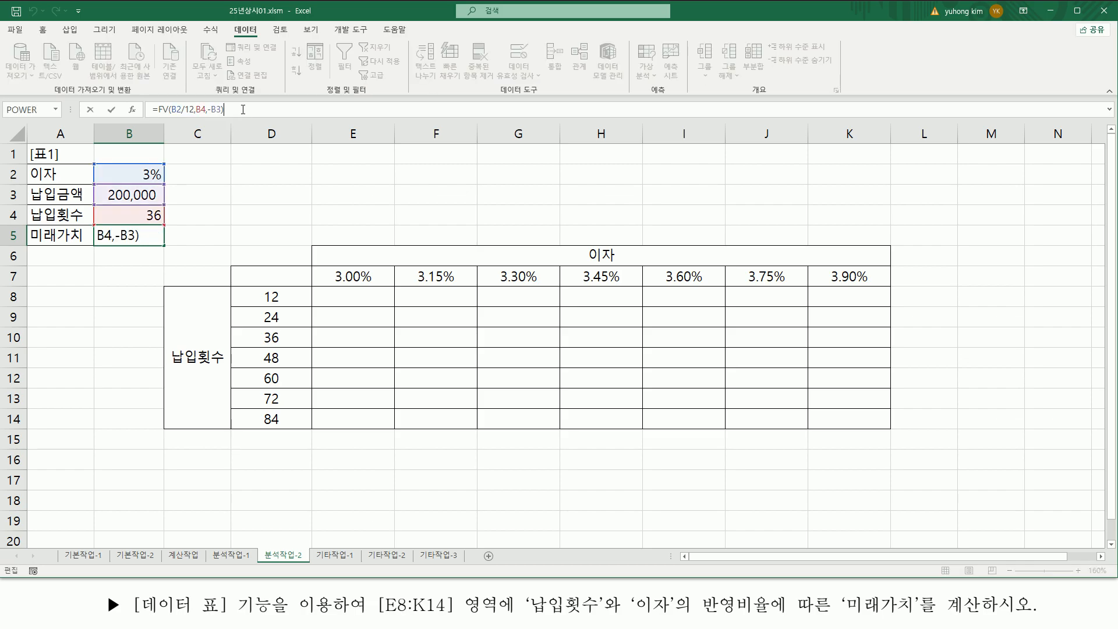
{"action": "left_click_drag", "start_coordinate": [243, 109], "coordinate": [93, 110]}
{"action": "key", "text": "ctrl+c"}
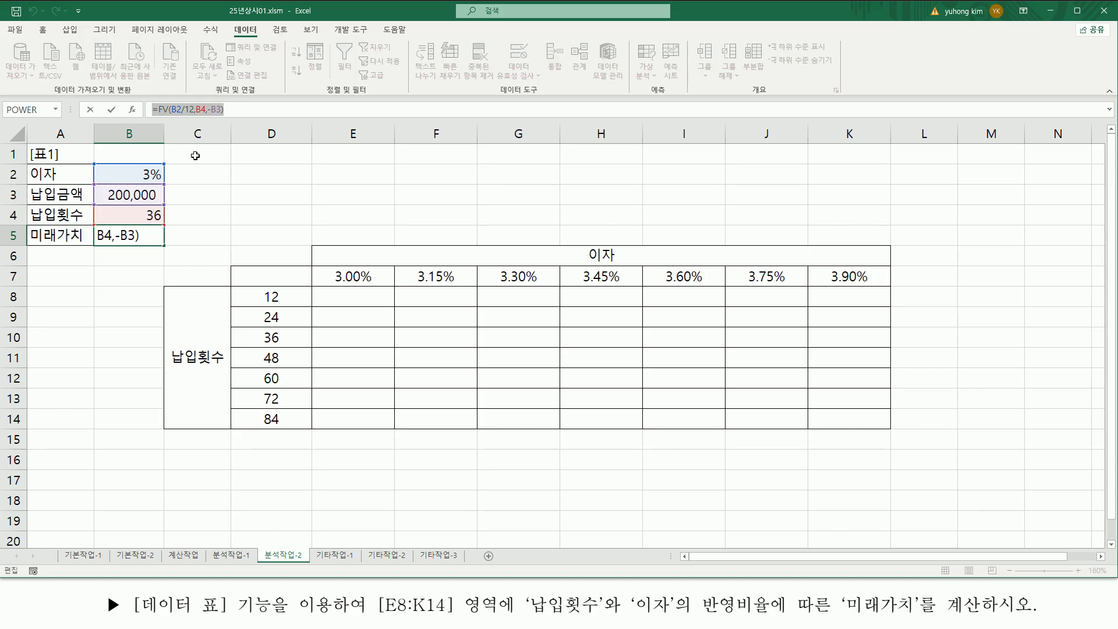
{"action": "key", "text": "Escape"}
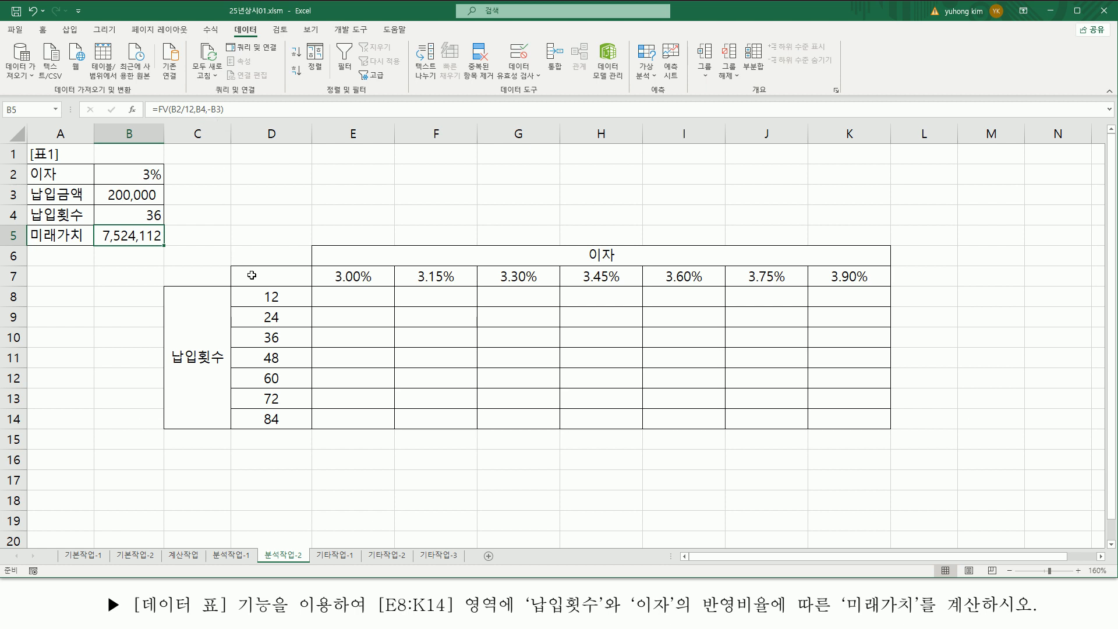
Paste the copied formula =FV(B2/12,B4,-B3) into D7, the corner cell of the 이자 and 납입횟수 table.
{"action": "mouse_move", "coordinate": [228, 261]}
{"action": "left_mouse_down"}
{"action": "mouse_move", "coordinate": [327, 356]}
{"action": "mouse_move", "coordinate": [926, 472]}
{"action": "left_mouse_up"}
{"action": "left_click_drag", "start_coordinate": [874, 447], "coordinate": [894, 428]}
{"action": "mouse_move", "coordinate": [319, 287]}
{"action": "left_mouse_down"}
{"action": "mouse_move", "coordinate": [879, 399]}
{"action": "mouse_move", "coordinate": [879, 418]}
{"action": "left_mouse_up"}
{"action": "left_click_drag", "start_coordinate": [244, 269], "coordinate": [295, 281]}
{"action": "key", "text": "Escape"}
{"action": "left_click", "coordinate": [291, 280]}
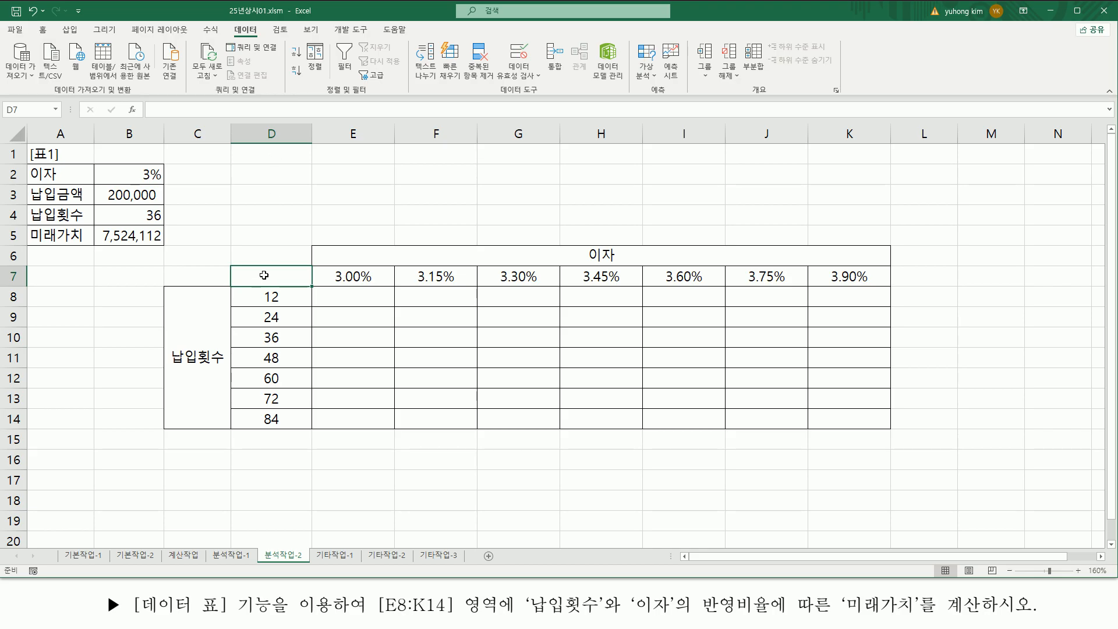
{"action": "key", "text": "ctrl+v"}
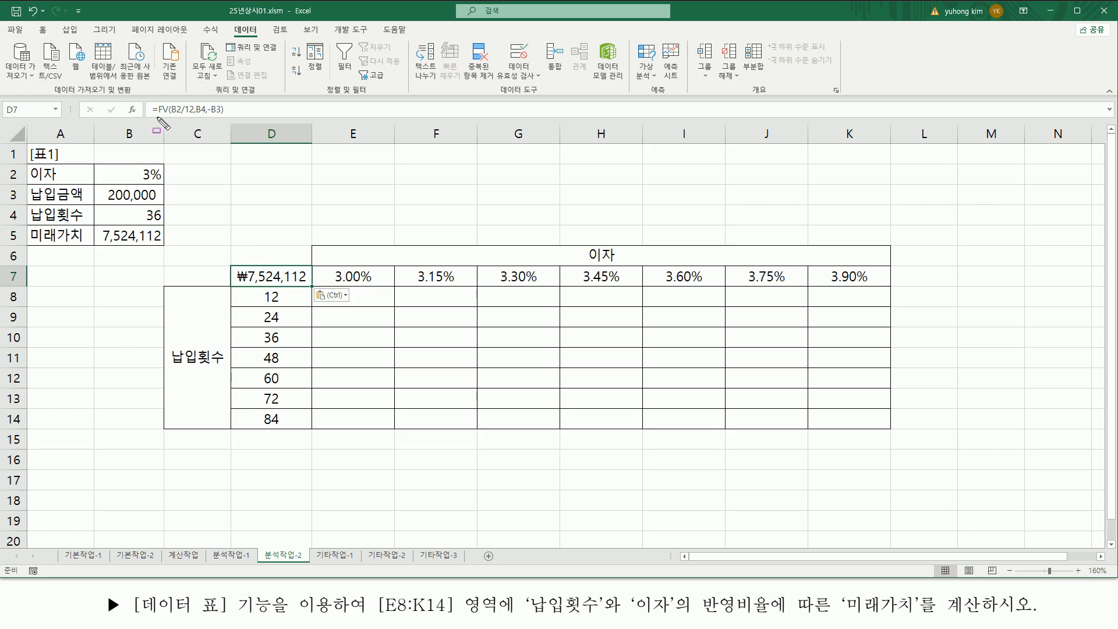
Compare the formula and result in D7 with the original 미래가치 cell B5.
{"action": "left_click_drag", "start_coordinate": [150, 115], "coordinate": [233, 116]}
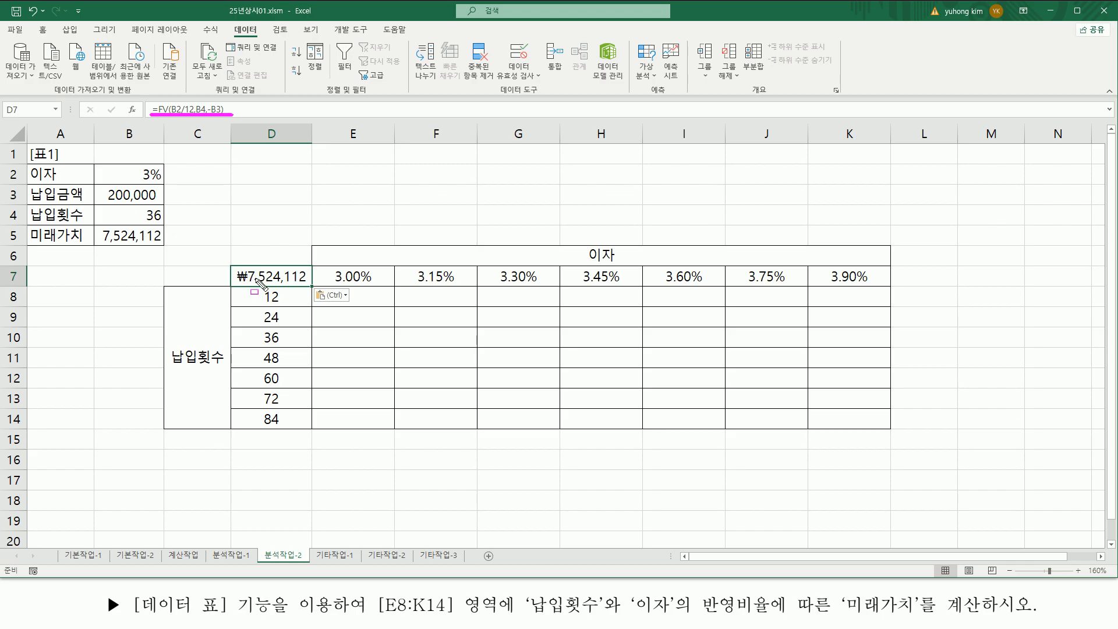
{"action": "left_click_drag", "start_coordinate": [100, 224], "coordinate": [162, 243]}
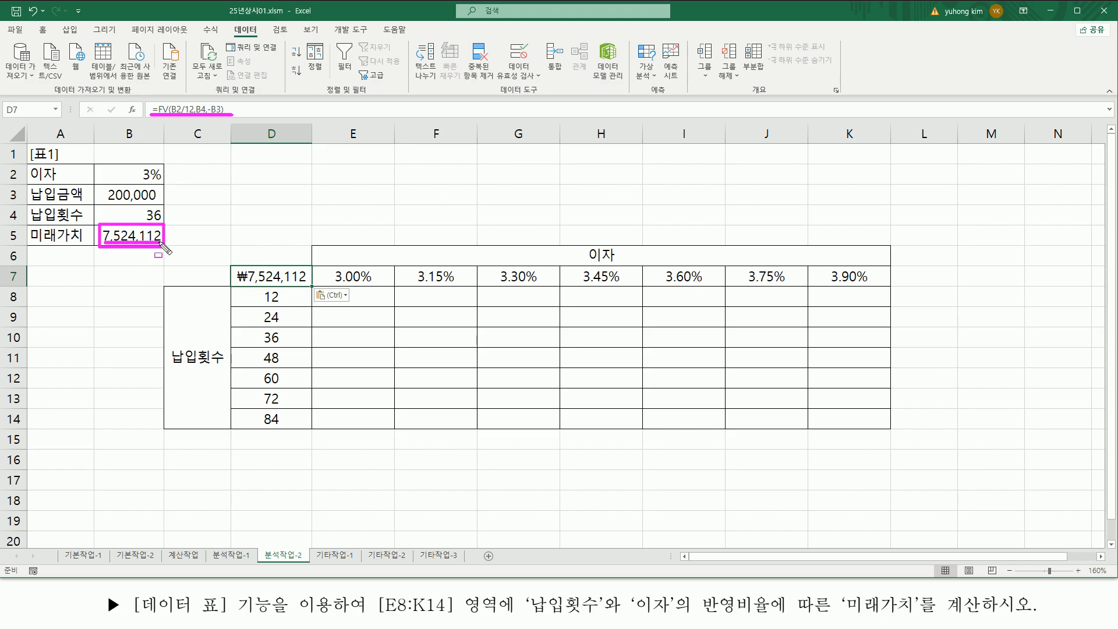
{"action": "left_click_drag", "start_coordinate": [234, 283], "coordinate": [304, 283]}
{"action": "mouse_move", "coordinate": [144, 97]}
{"action": "left_mouse_down"}
{"action": "mouse_move", "coordinate": [169, 138]}
{"action": "mouse_move", "coordinate": [239, 122]}
{"action": "left_mouse_up"}
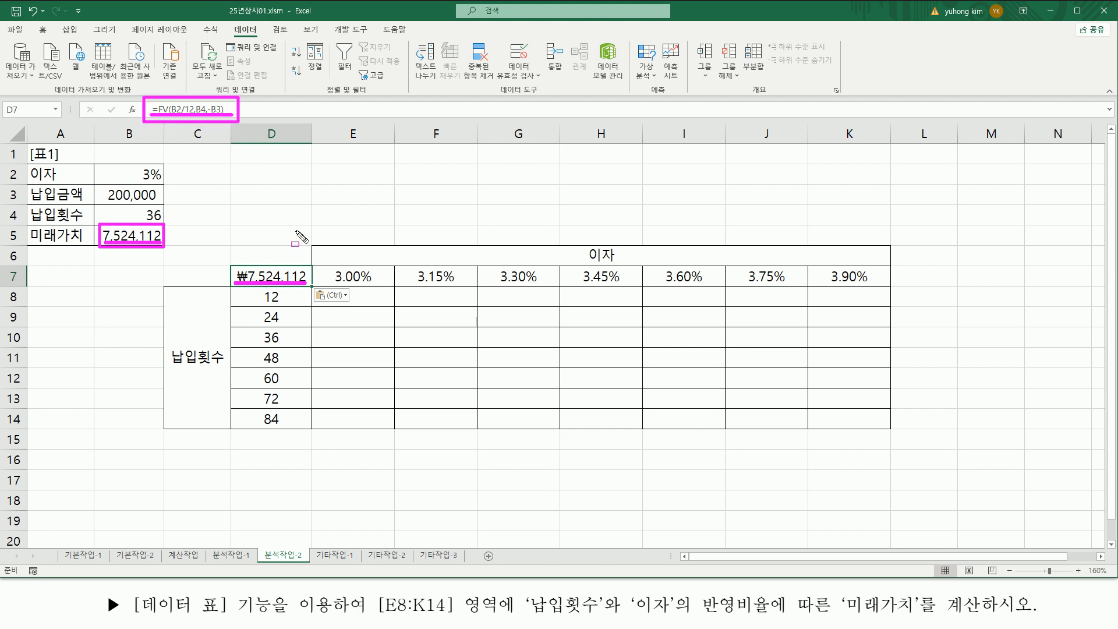
{"action": "left_click_drag", "start_coordinate": [129, 588], "coordinate": [231, 619]}
{"action": "key", "text": "Escape"}
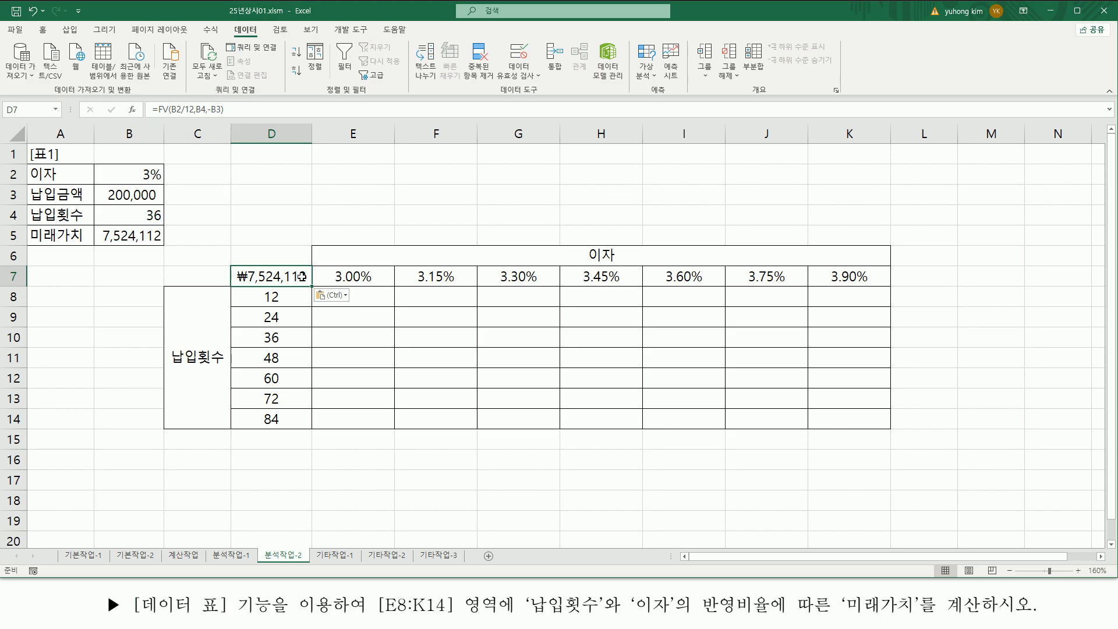
Select D7:K14 and open the What-If Analysis data table settings for that range.
{"action": "key", "text": "ctrl+2"}
{"action": "mouse_move", "coordinate": [244, 270]}
{"action": "left_mouse_down"}
{"action": "mouse_move", "coordinate": [799, 439]}
{"action": "mouse_move", "coordinate": [878, 436]}
{"action": "left_mouse_up"}
{"action": "key", "text": "Escape"}
{"action": "mouse_move", "coordinate": [271, 278]}
{"action": "left_mouse_down"}
{"action": "mouse_move", "coordinate": [856, 429]}
{"action": "mouse_move", "coordinate": [862, 420]}
{"action": "left_mouse_up"}
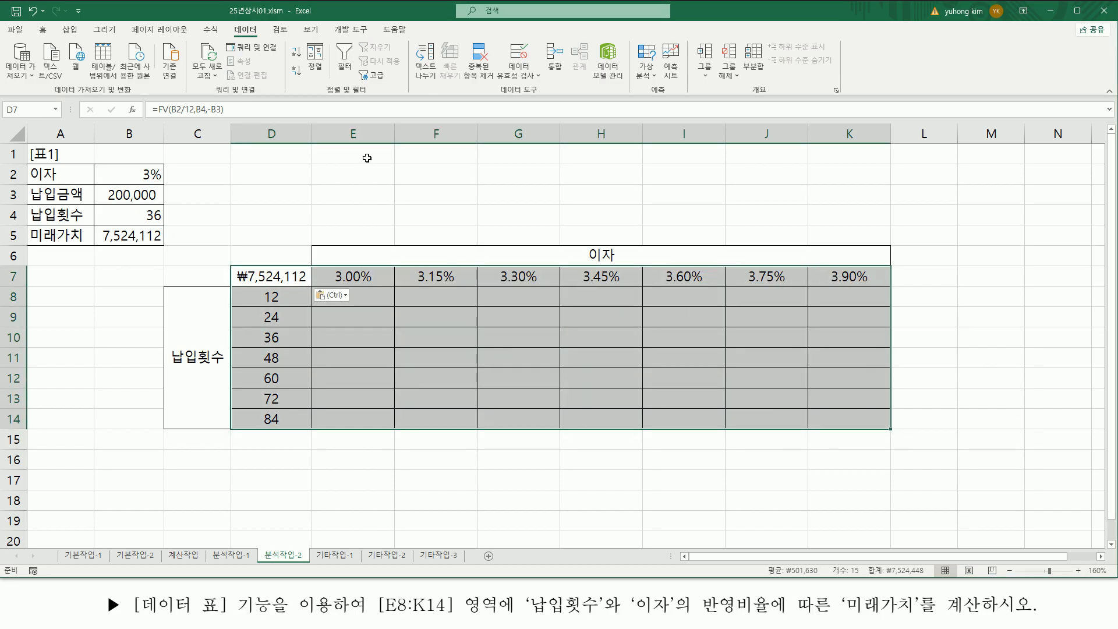
{"action": "left_click_drag", "start_coordinate": [229, 22], "coordinate": [268, 43]}
{"action": "left_click_drag", "start_coordinate": [634, 38], "coordinate": [661, 85]}
{"action": "key", "text": "Escape"}
{"action": "left_click", "coordinate": [646, 75]}
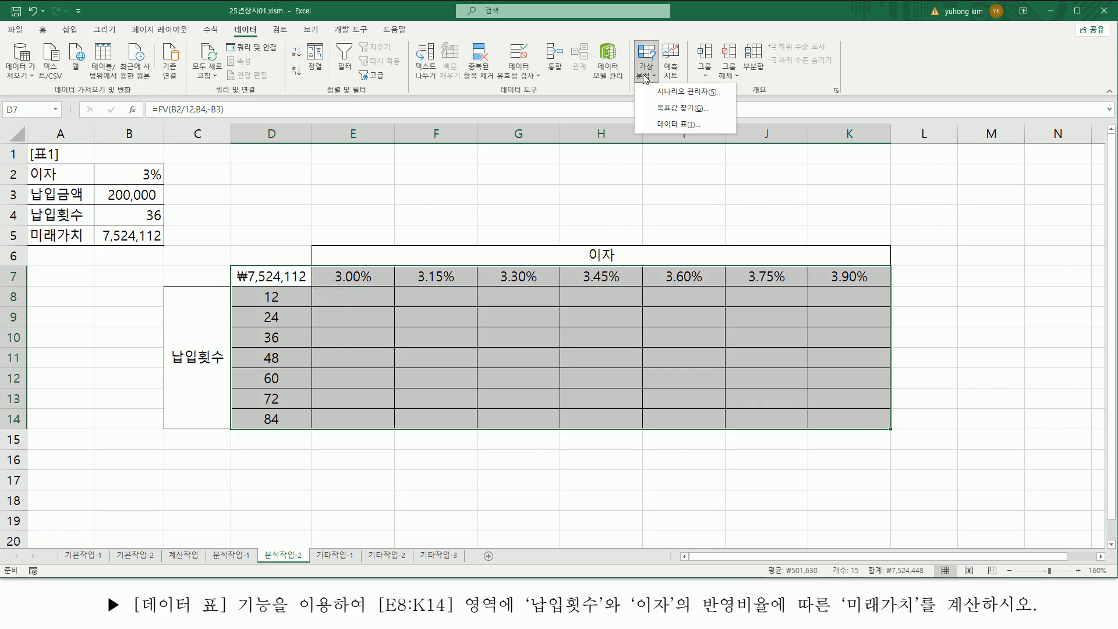
{"action": "left_click", "coordinate": [675, 123]}
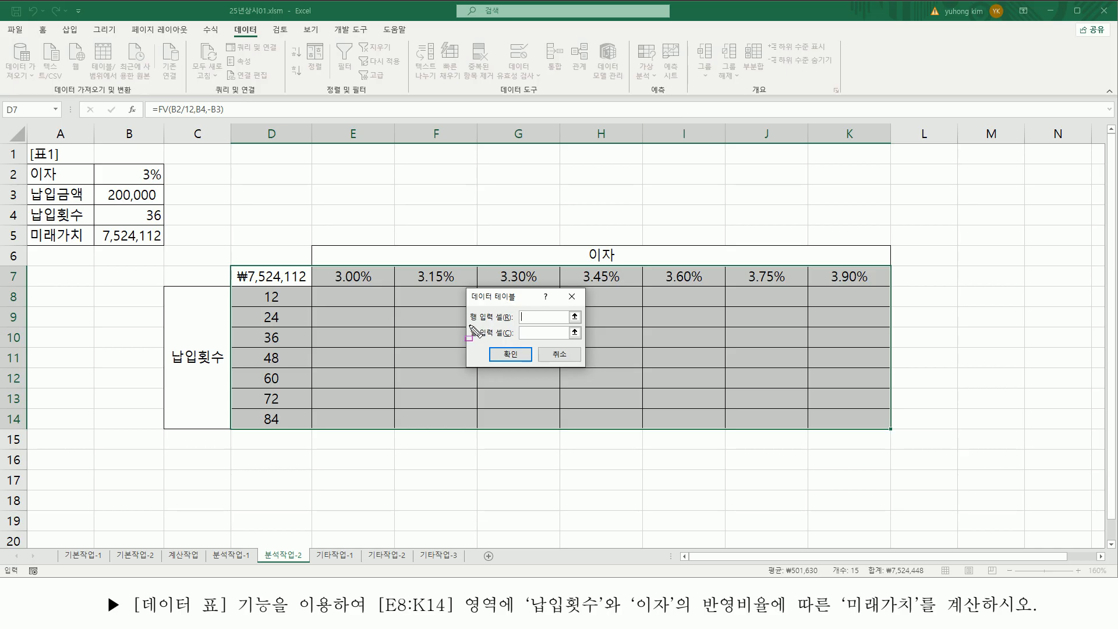
Examine the row and column input cell fields against the table's 이자 row, 납입횟수 column and result range E8:K14.
{"action": "left_click_drag", "start_coordinate": [469, 323], "coordinate": [557, 324]}
{"action": "left_click_drag", "start_coordinate": [467, 341], "coordinate": [579, 341]}
{"action": "key", "text": "Escape"}
{"action": "left_click_drag", "start_coordinate": [519, 296], "coordinate": [505, 347]}
{"action": "left_click_drag", "start_coordinate": [319, 265], "coordinate": [892, 289]}
{"action": "left_click_drag", "start_coordinate": [247, 282], "coordinate": [301, 427]}
{"action": "mouse_move", "coordinate": [314, 288]}
{"action": "left_mouse_down"}
{"action": "mouse_move", "coordinate": [531, 424]}
{"action": "mouse_move", "coordinate": [882, 426]}
{"action": "left_mouse_up"}
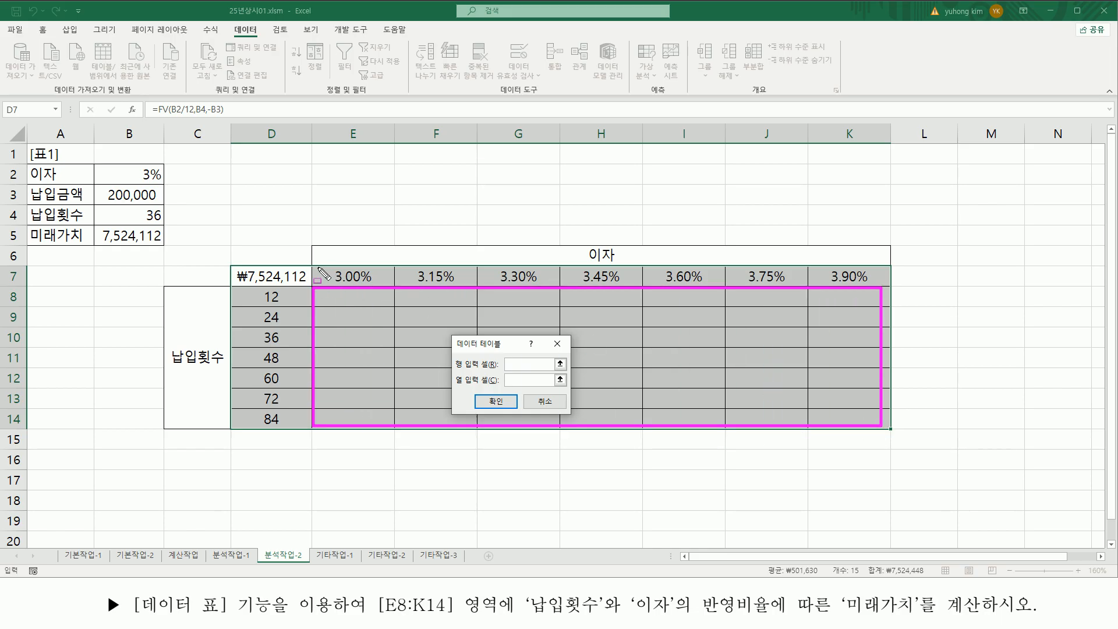
Set the data table's row input cell to the 이자 value in $B$2.
{"action": "mouse_move", "coordinate": [326, 262]}
{"action": "left_mouse_down"}
{"action": "mouse_move", "coordinate": [524, 289]}
{"action": "mouse_move", "coordinate": [882, 286]}
{"action": "left_mouse_up"}
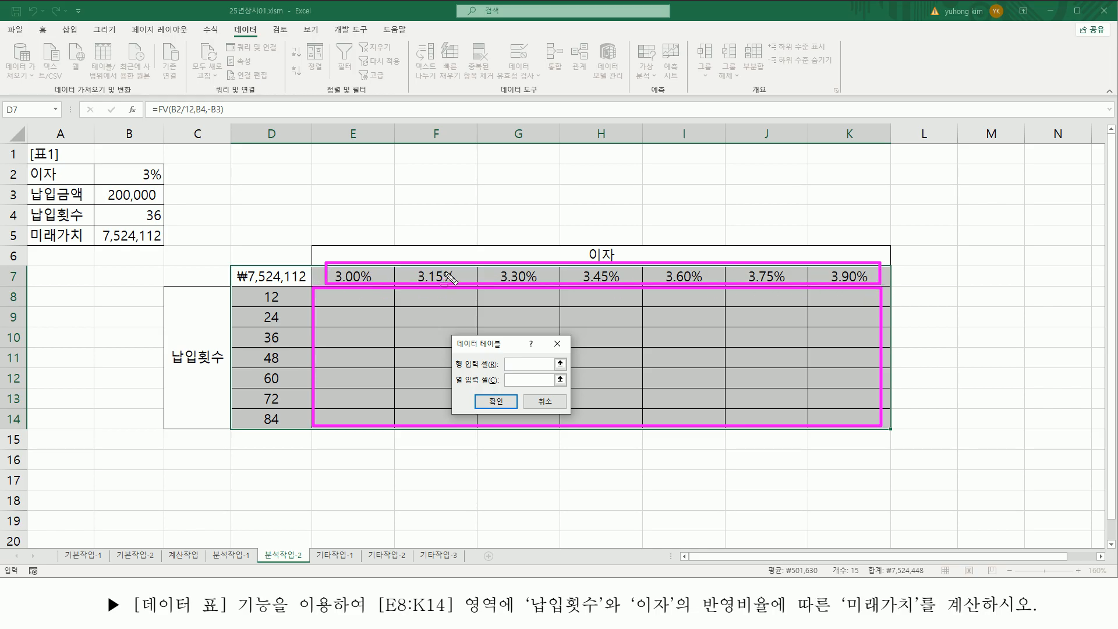
{"action": "left_click_drag", "start_coordinate": [585, 240], "coordinate": [620, 262]}
{"action": "key", "text": "Escape"}
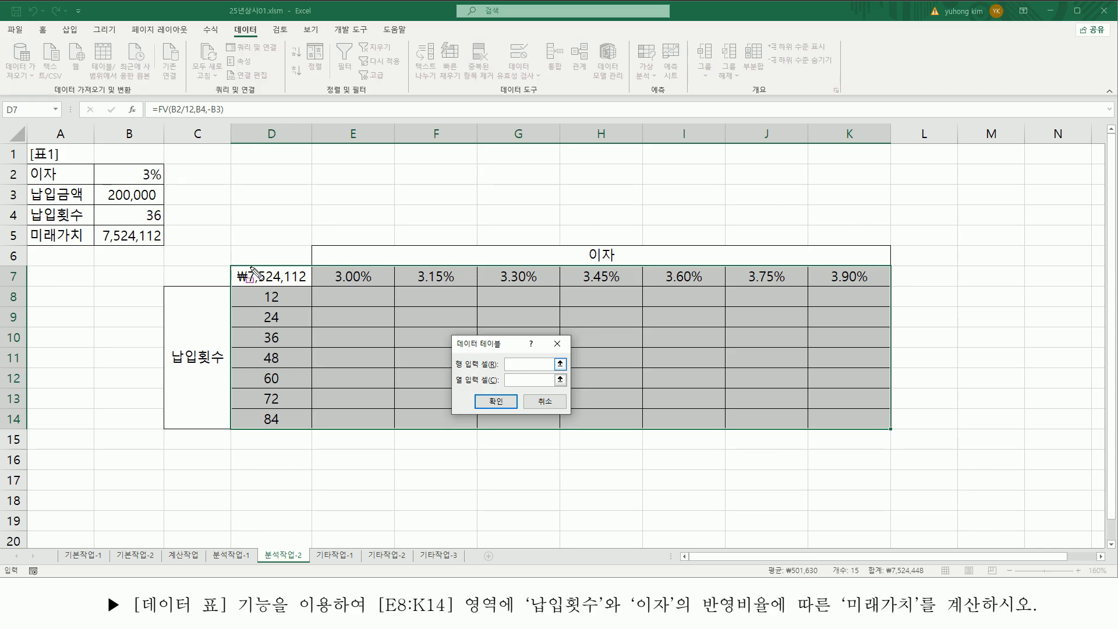
{"action": "mouse_move", "coordinate": [236, 271]}
{"action": "left_mouse_down"}
{"action": "mouse_move", "coordinate": [297, 297]}
{"action": "mouse_move", "coordinate": [317, 291]}
{"action": "left_mouse_up"}
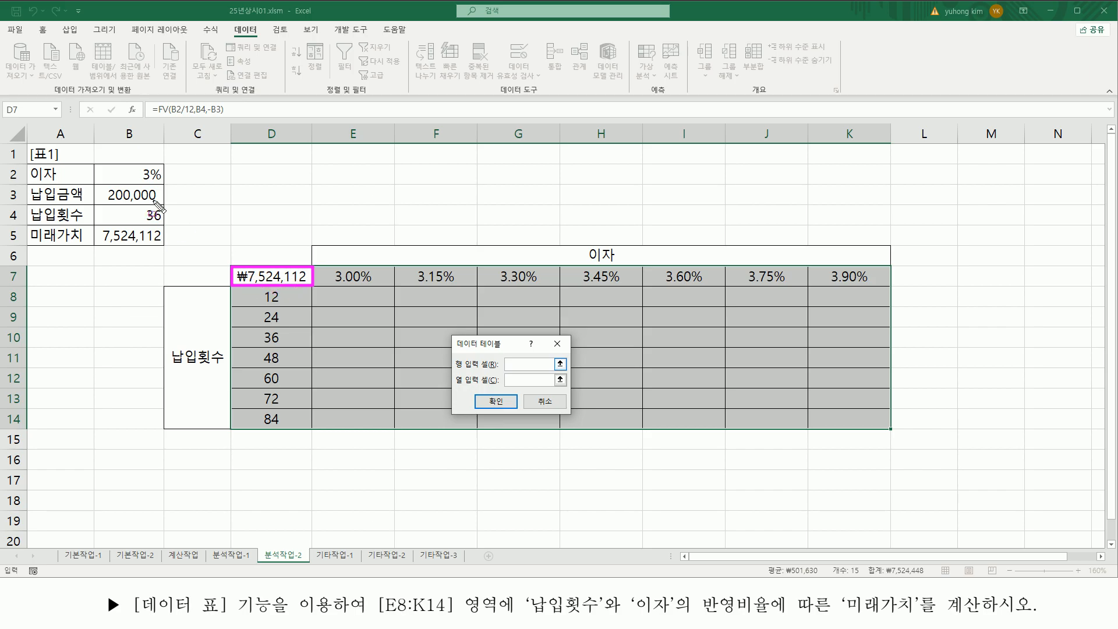
{"action": "left_click_drag", "start_coordinate": [107, 163], "coordinate": [168, 184]}
{"action": "key", "text": "Escape"}
{"action": "left_click", "coordinate": [135, 174]}
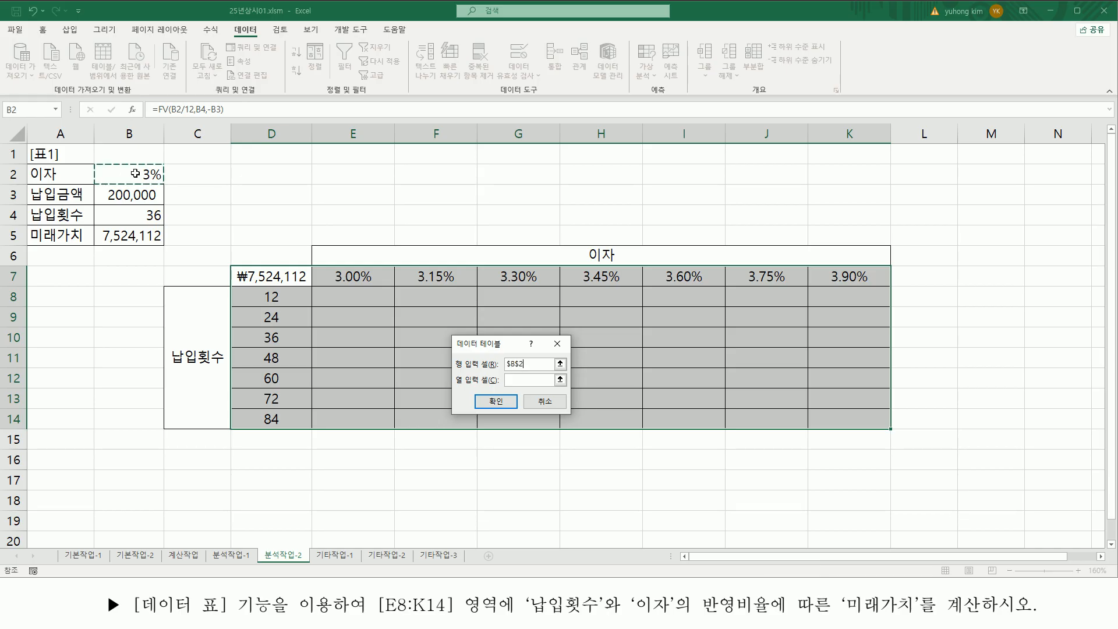
Set the data table's column input cell to the 납입횟수 value in $B$4.
{"action": "left_click", "coordinate": [517, 379]}
{"action": "left_click_drag", "start_coordinate": [456, 386], "coordinate": [544, 386]}
{"action": "mouse_move", "coordinate": [261, 284]}
{"action": "left_mouse_down"}
{"action": "mouse_move", "coordinate": [261, 304]}
{"action": "mouse_move", "coordinate": [268, 284]}
{"action": "left_mouse_up"}
{"action": "left_click_drag", "start_coordinate": [278, 325], "coordinate": [283, 442]}
{"action": "left_click_drag", "start_coordinate": [170, 367], "coordinate": [224, 368]}
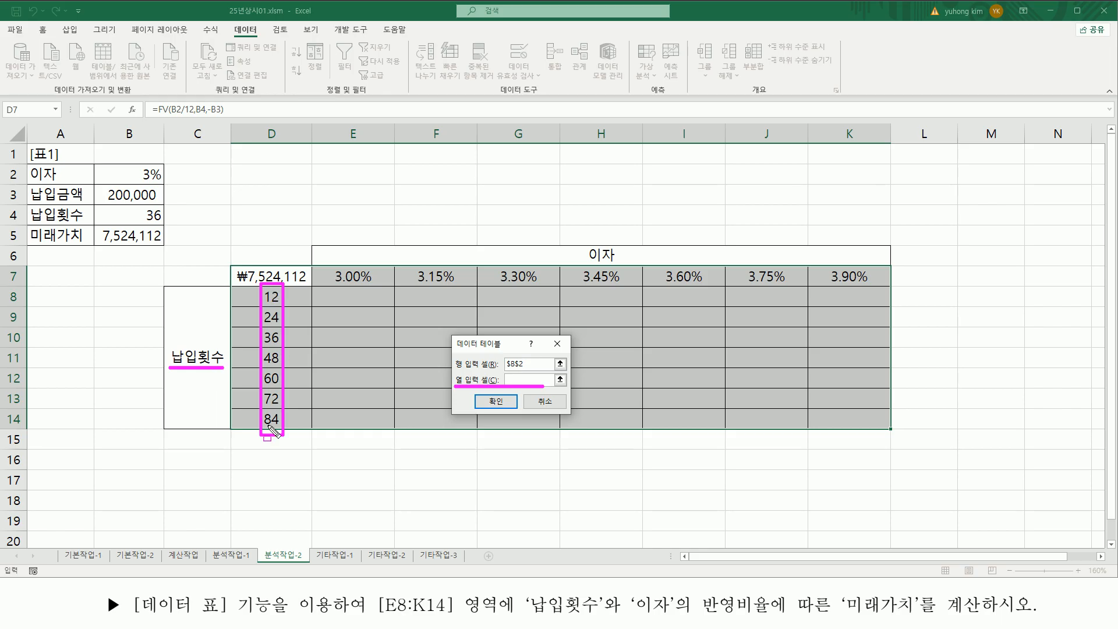
{"action": "left_click_drag", "start_coordinate": [228, 262], "coordinate": [309, 284]}
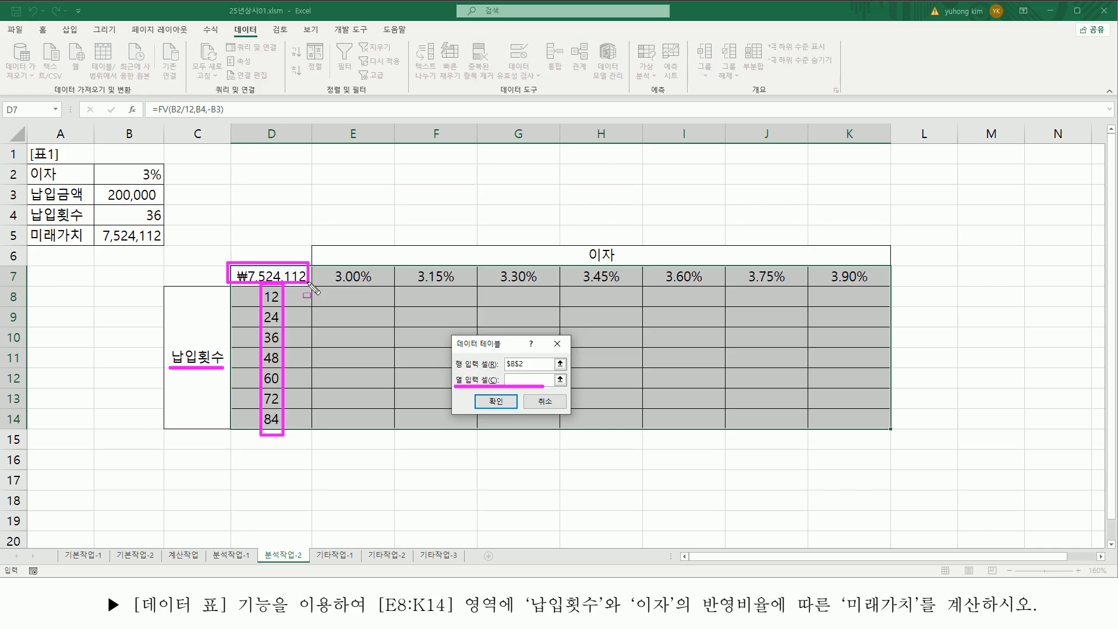
{"action": "mouse_move", "coordinate": [119, 203]}
{"action": "left_mouse_down"}
{"action": "mouse_move", "coordinate": [136, 225]}
{"action": "mouse_move", "coordinate": [169, 225]}
{"action": "left_mouse_up"}
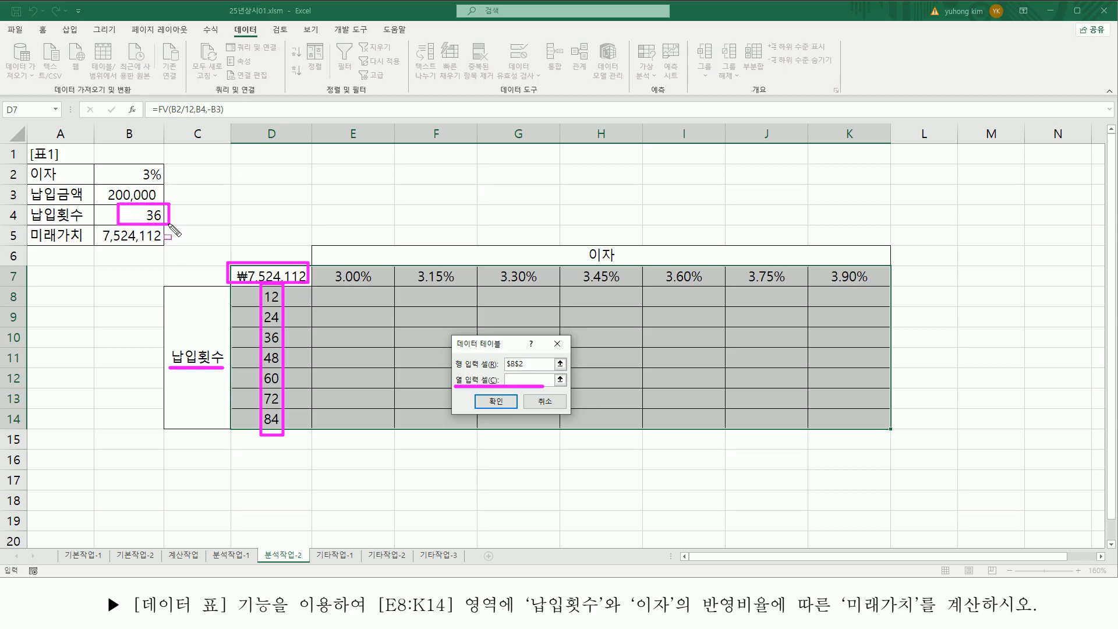
{"action": "key", "text": "Escape"}
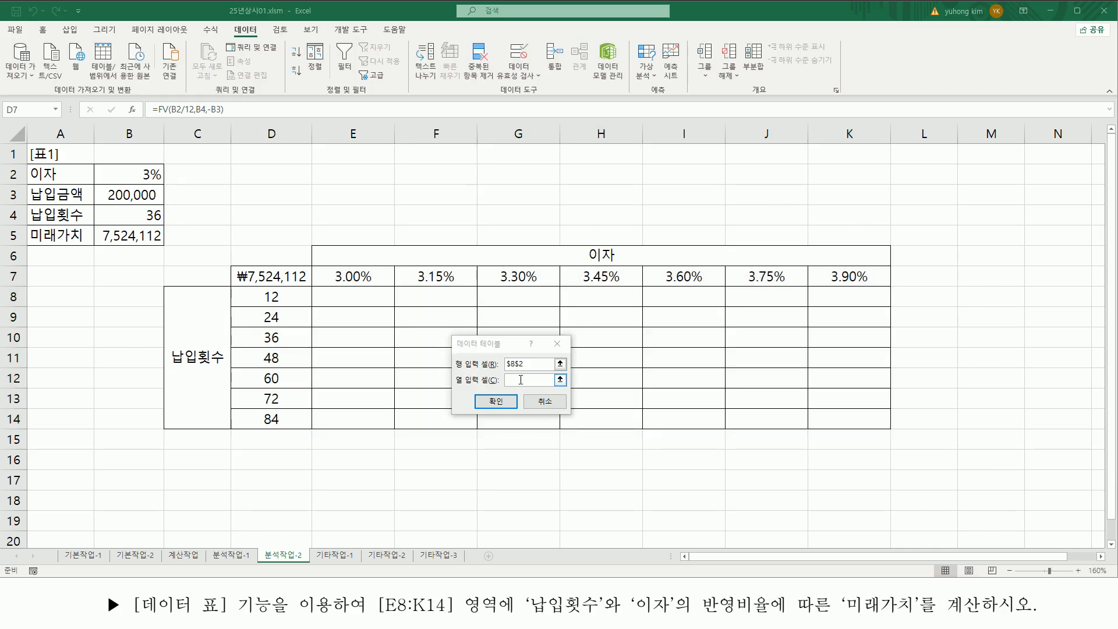
{"action": "left_click", "coordinate": [152, 216]}
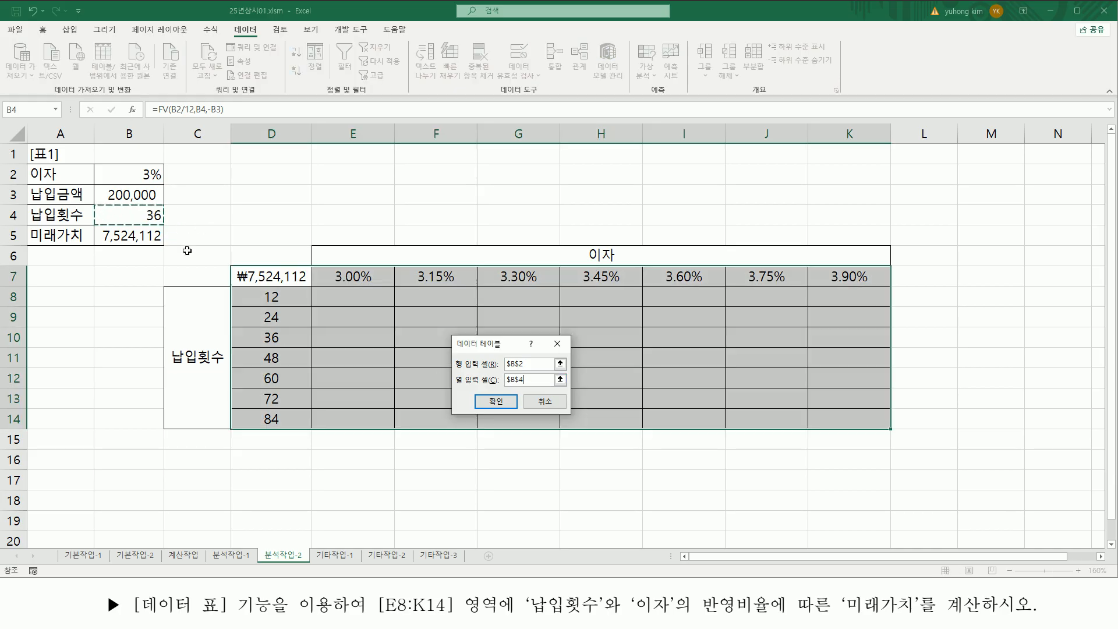
Check input cells $B$2 and $B$4 against 이자 and 납입횟수, and create the data table.
{"action": "key", "text": "ctrl+2"}
{"action": "left_click_drag", "start_coordinate": [233, 267], "coordinate": [311, 286]}
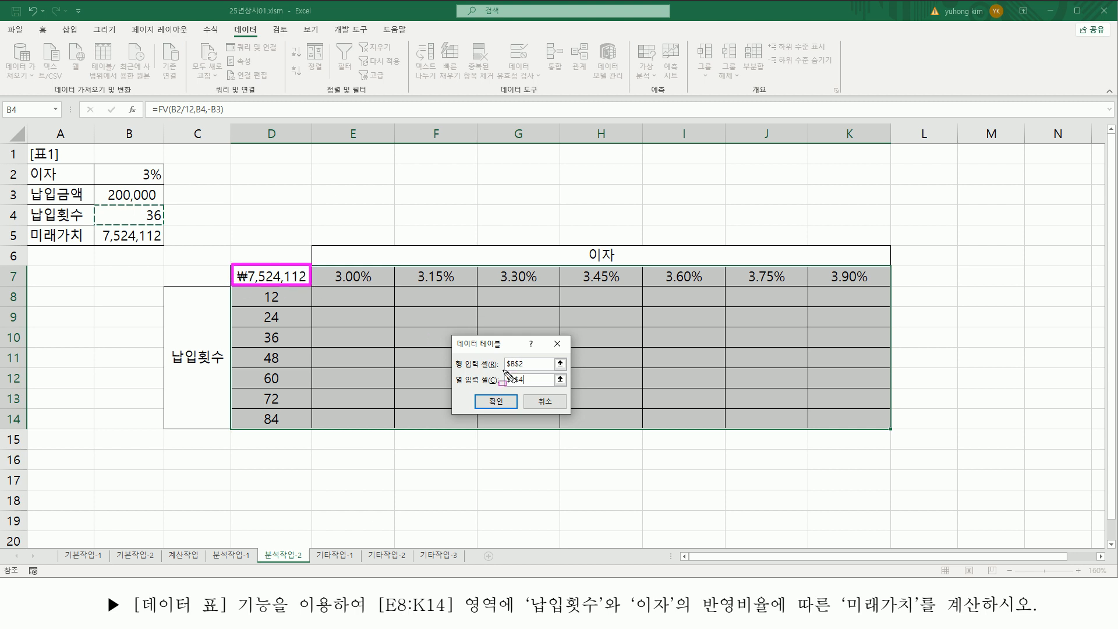
{"action": "left_click_drag", "start_coordinate": [503, 354], "coordinate": [526, 372]}
{"action": "left_click_drag", "start_coordinate": [126, 165], "coordinate": [168, 183]}
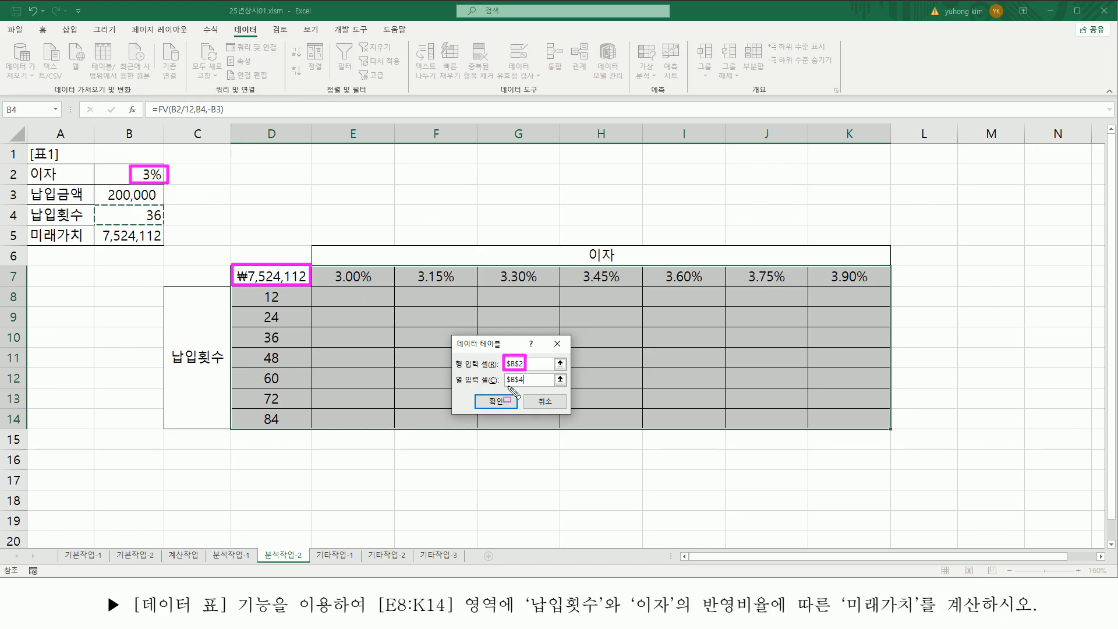
{"action": "left_click_drag", "start_coordinate": [503, 372], "coordinate": [526, 388]}
{"action": "left_click_drag", "start_coordinate": [126, 201], "coordinate": [170, 226]}
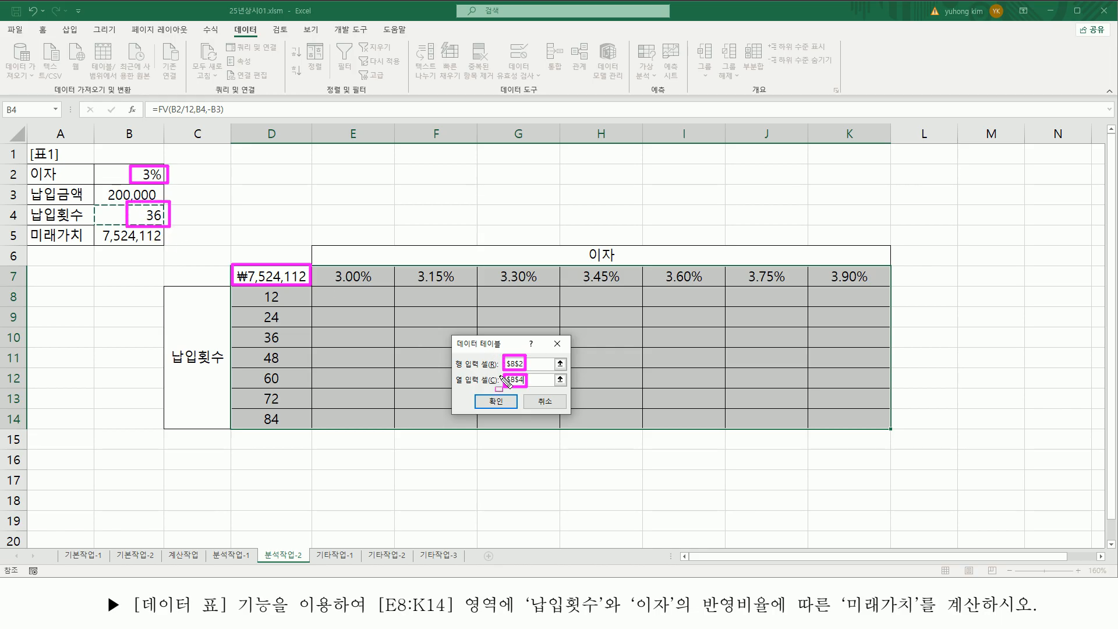
{"action": "left_click_drag", "start_coordinate": [476, 392], "coordinate": [495, 406]}
{"action": "key", "text": "Escape"}
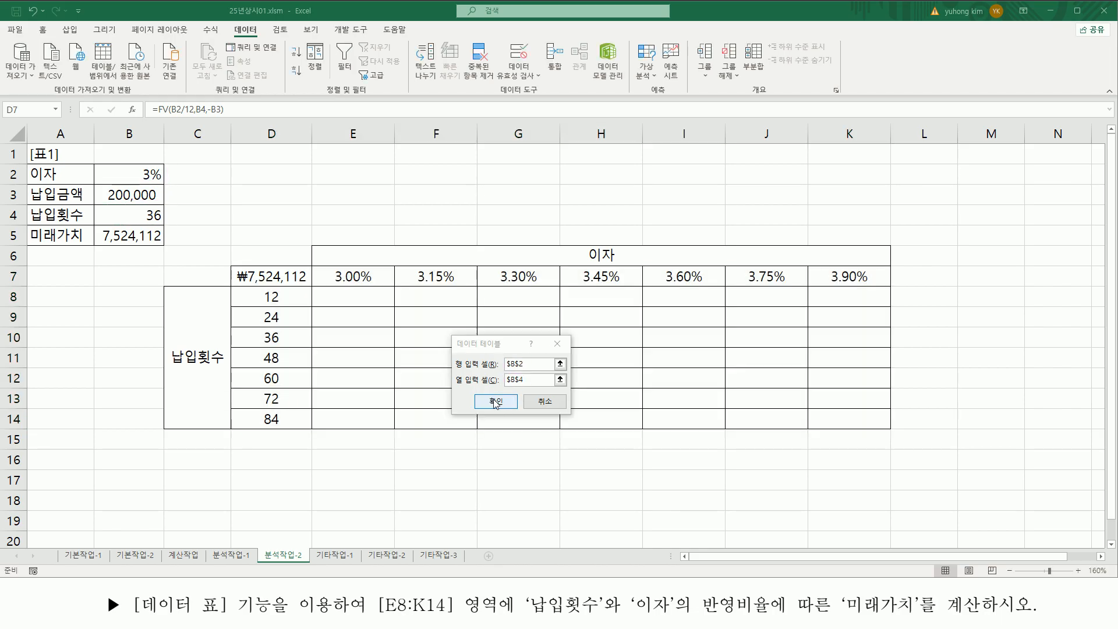
{"action": "left_click", "coordinate": [494, 401]}
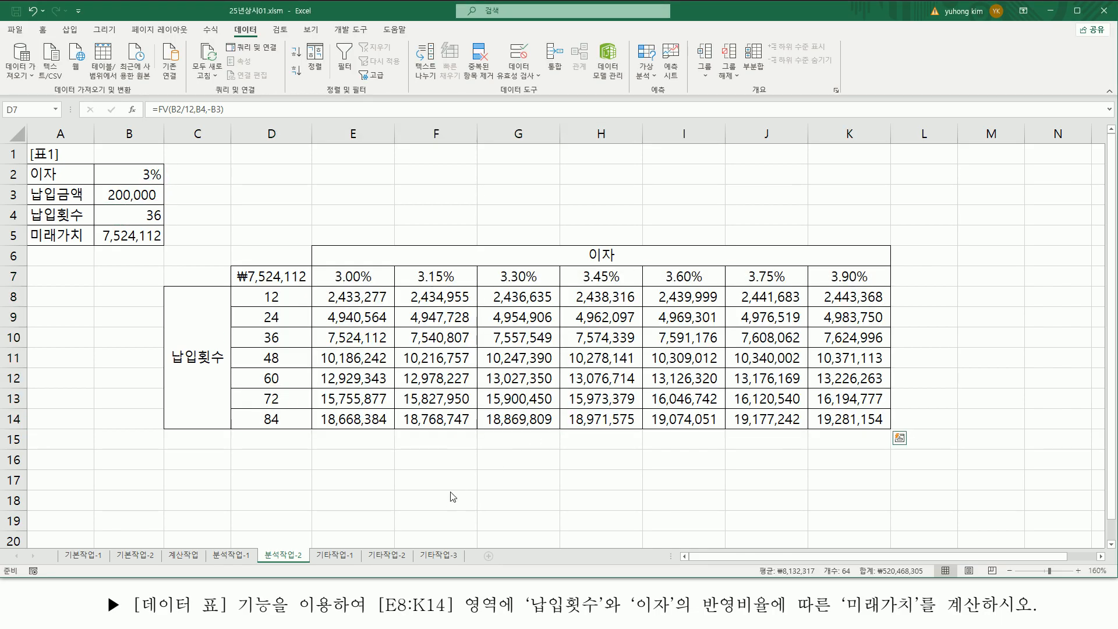
Review the calculated 미래가치 values across E8:K14 and deselect the table.
{"action": "left_click_drag", "start_coordinate": [314, 285], "coordinate": [323, 313]}
{"action": "mouse_move", "coordinate": [381, 402]}
{"action": "left_mouse_down"}
{"action": "mouse_move", "coordinate": [894, 438]}
{"action": "mouse_move", "coordinate": [887, 431]}
{"action": "left_mouse_up"}
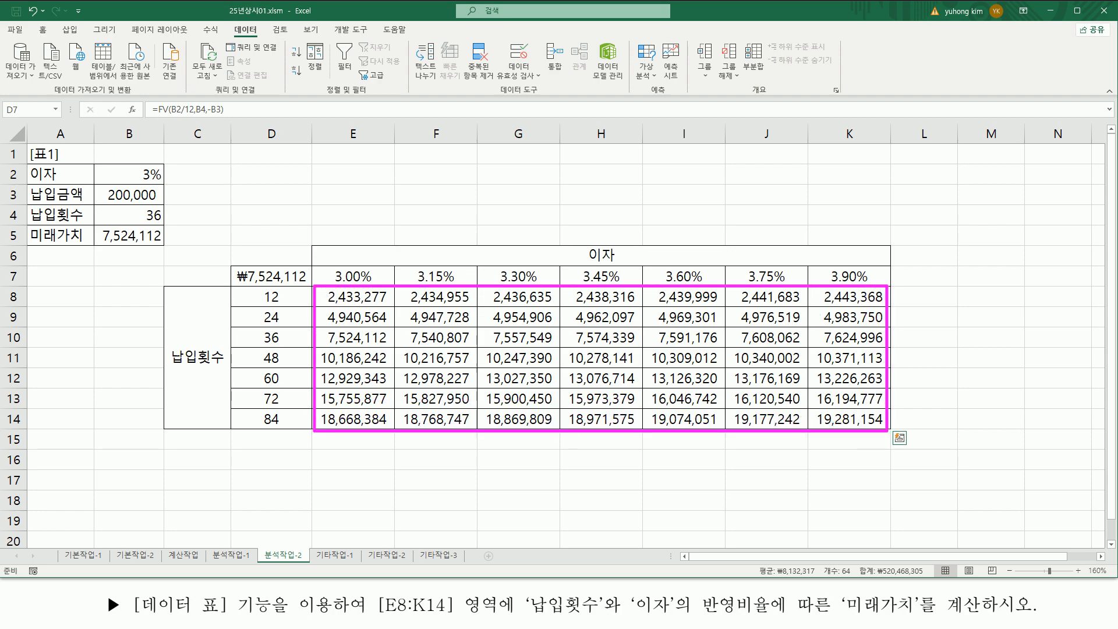
{"action": "key", "text": "Escape"}
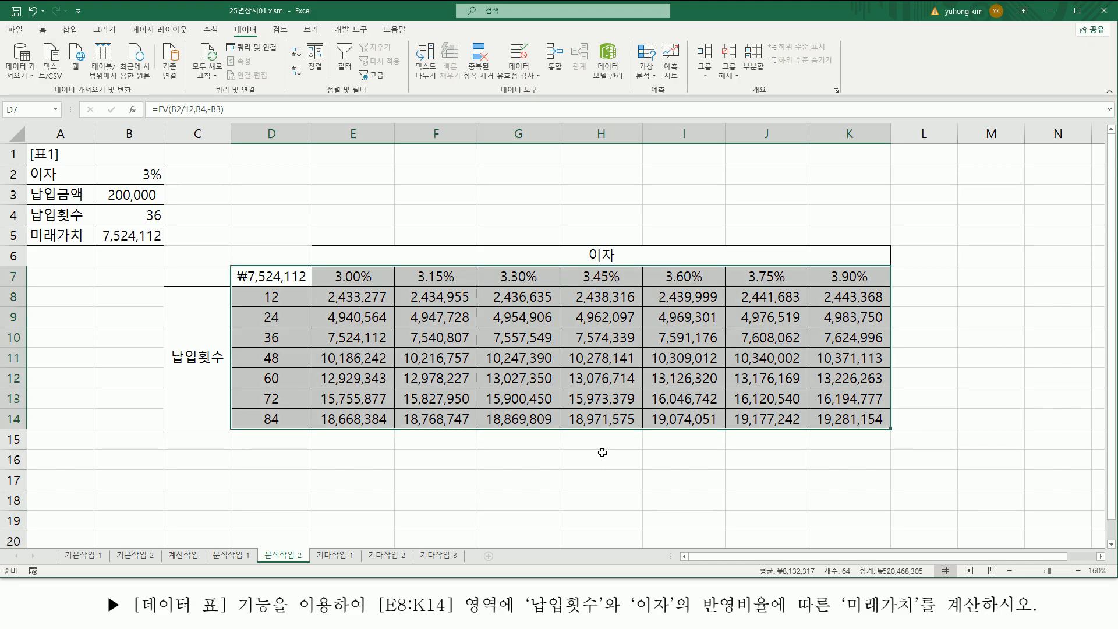
{"action": "left_click", "coordinate": [547, 457]}
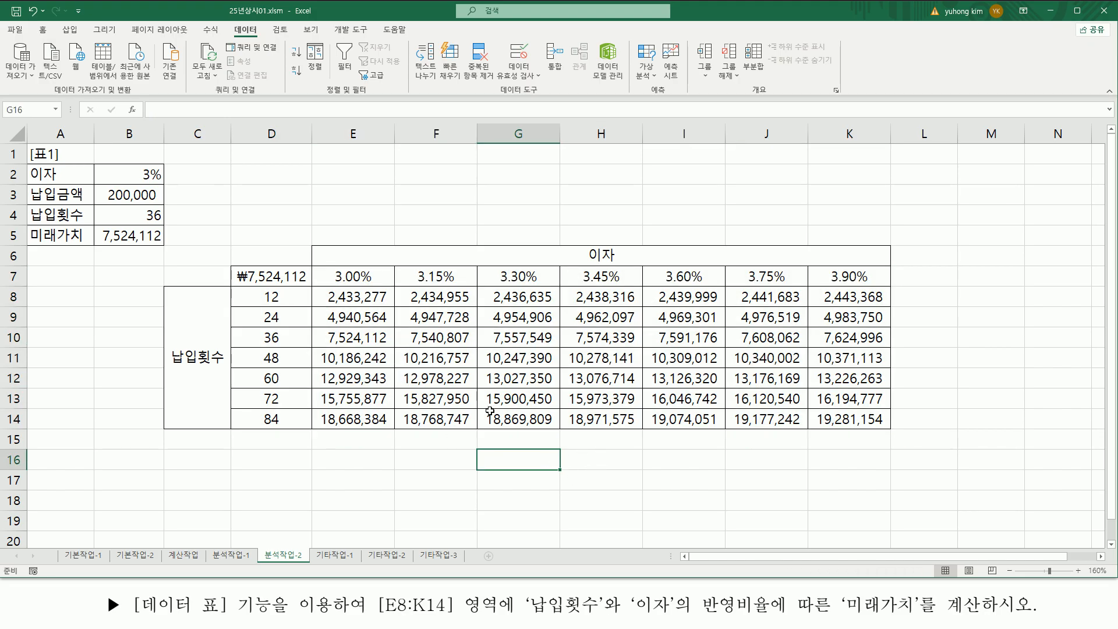